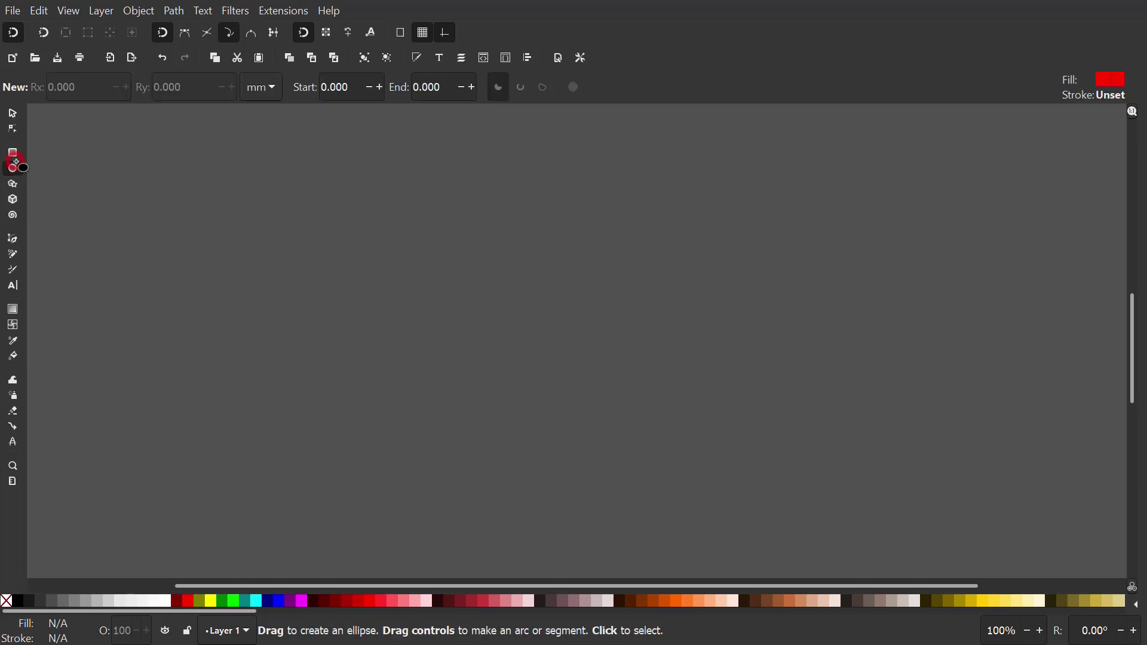
Draw a circle and resize it to 100 px in width and height with the proportions locked.
mouse_move(328, 325)
left_mouse_down()
mouse_move(387, 382)
mouse_move(376, 374)
left_mouse_up()
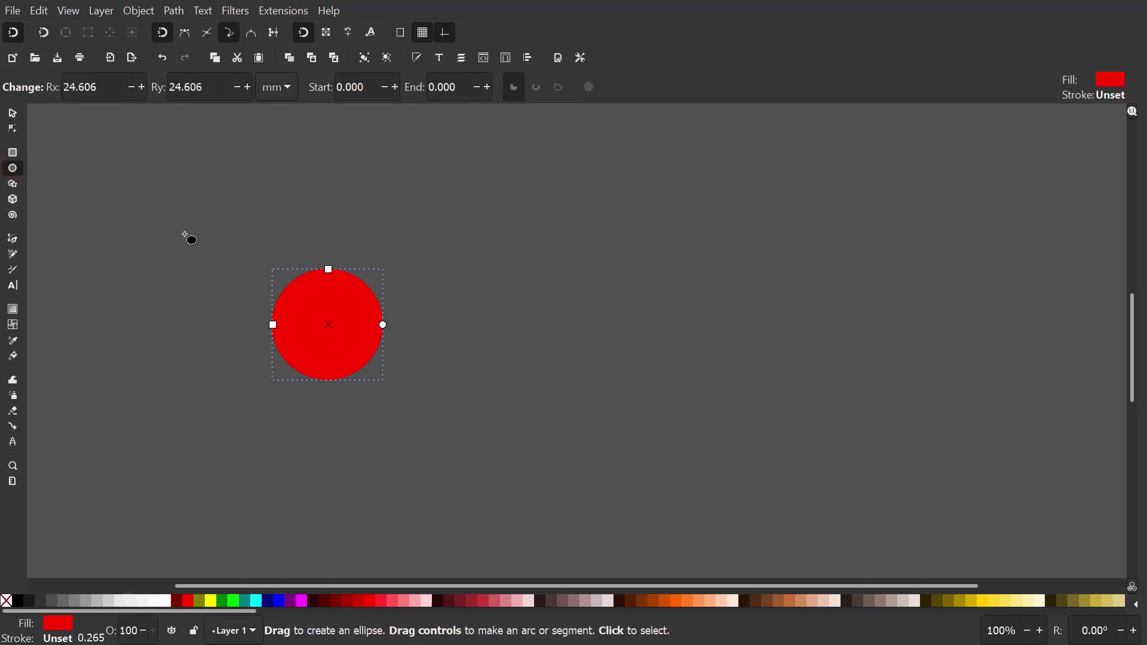
left_click(14, 113)
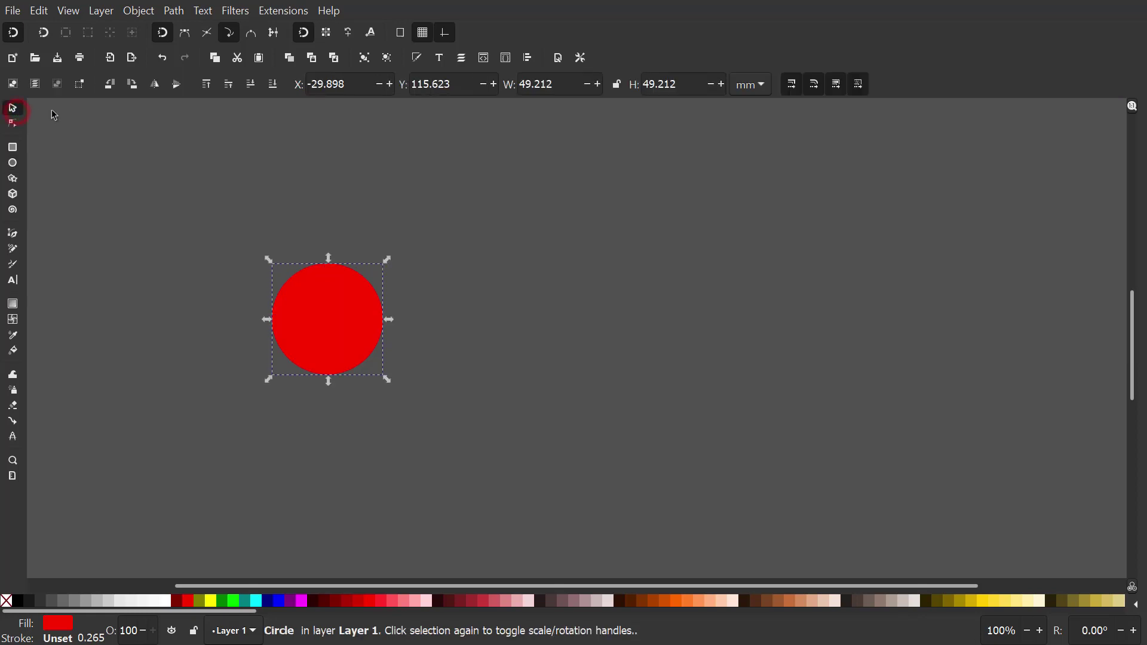
left_click(752, 87)
left_click(751, 111)
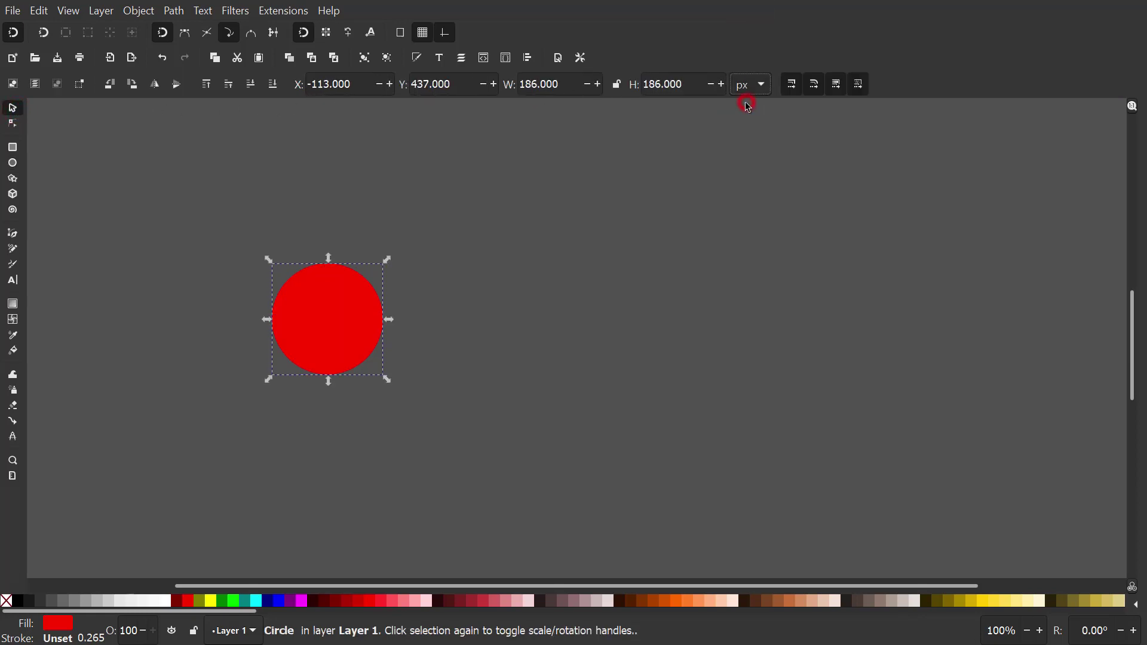
left_click(618, 90)
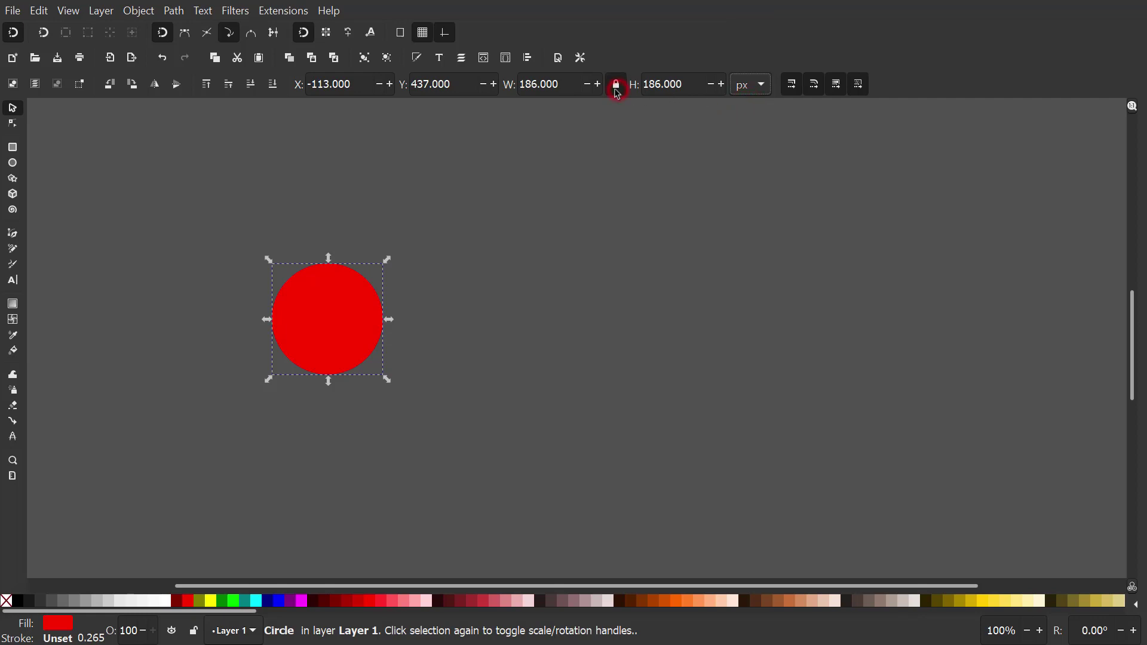
triple_click(564, 87)
type("1")
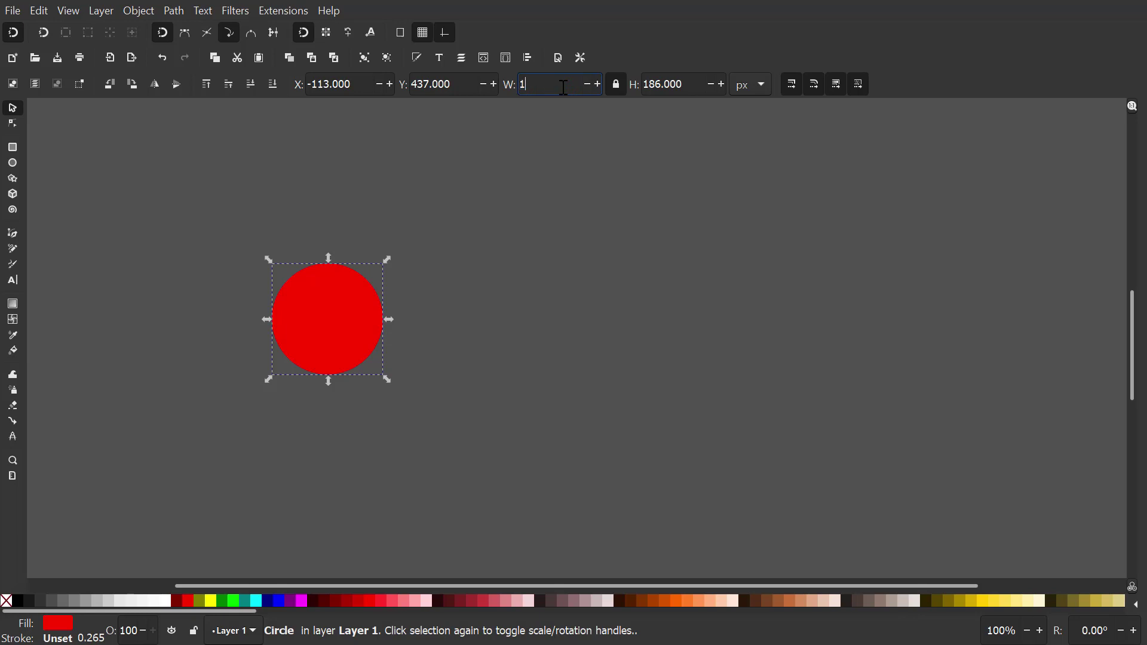
key("Return")
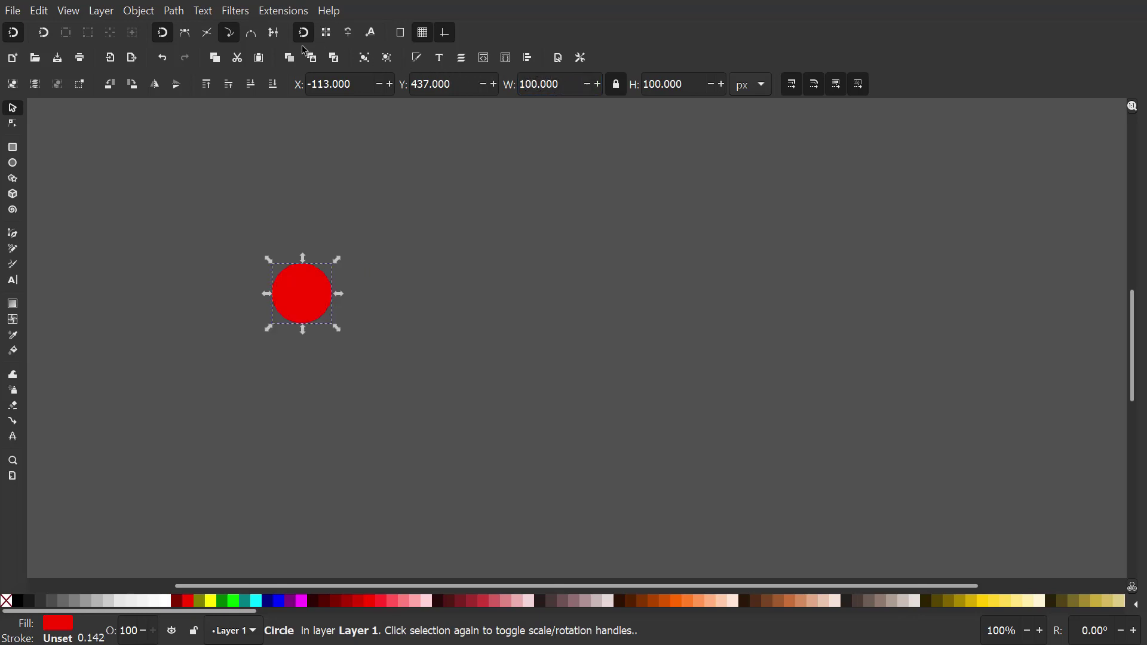
Swap the circle's fill and stroke, and remove its fill so only a red outline is left.
left_click(71, 11)
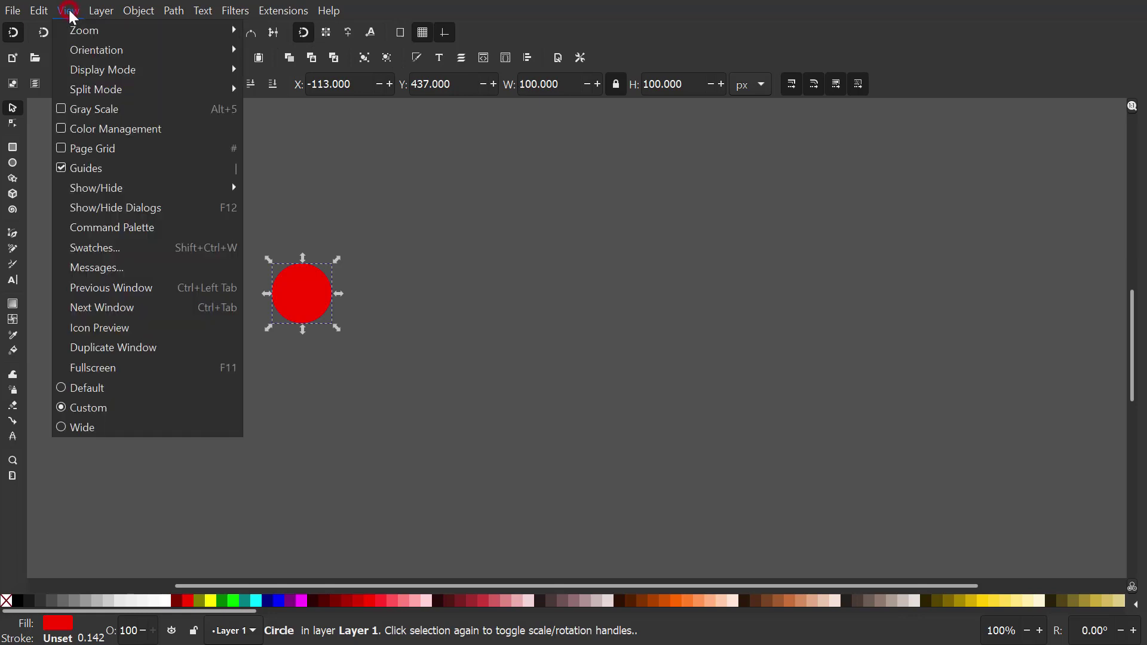
mouse_move(113, 33)
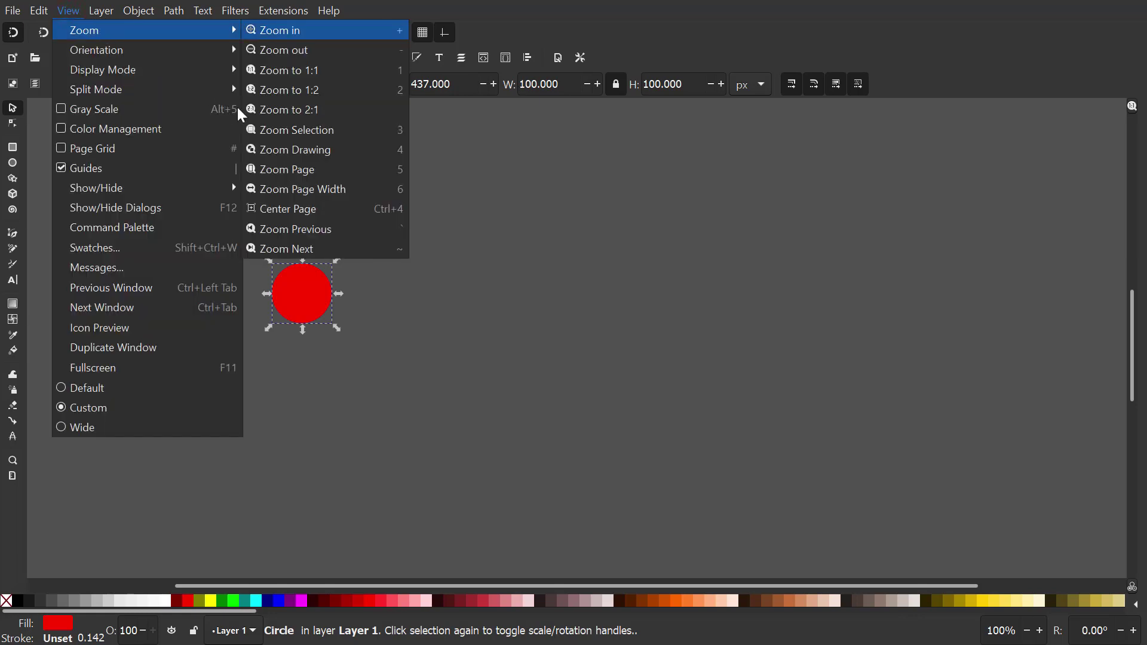
left_click(276, 130)
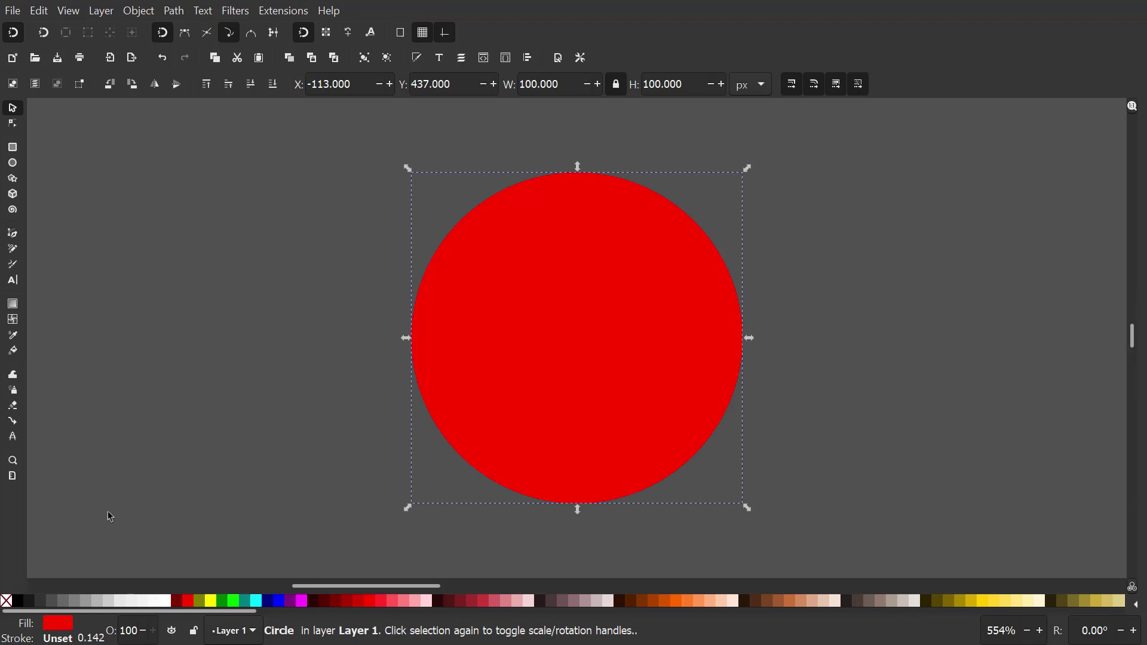
right_click(59, 623)
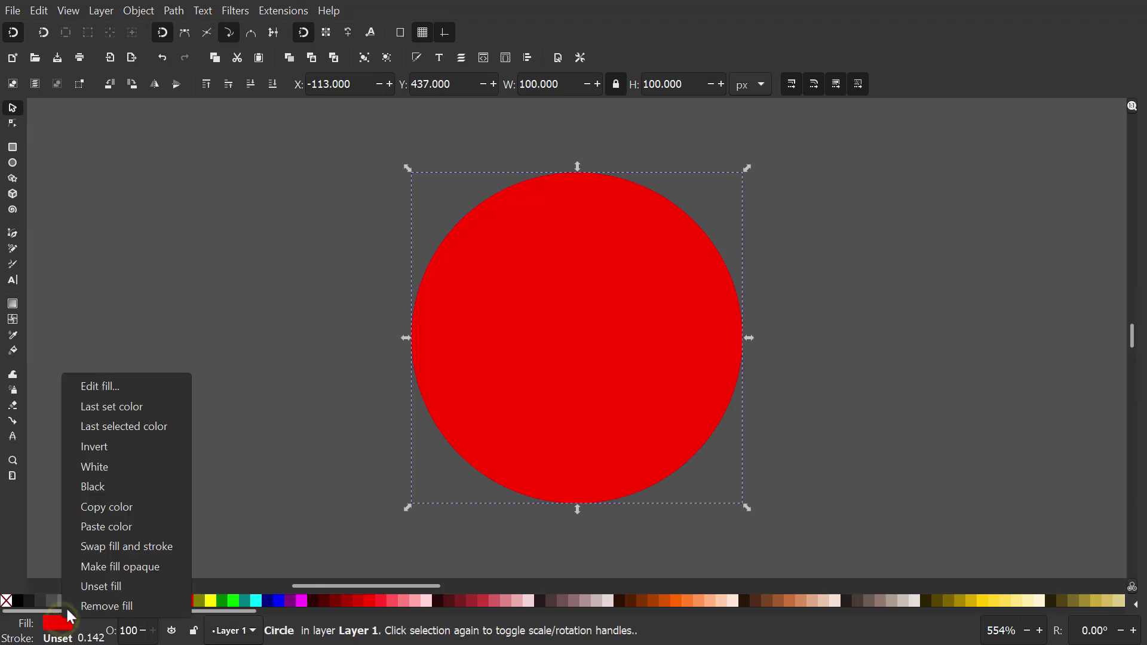
left_click(96, 549)
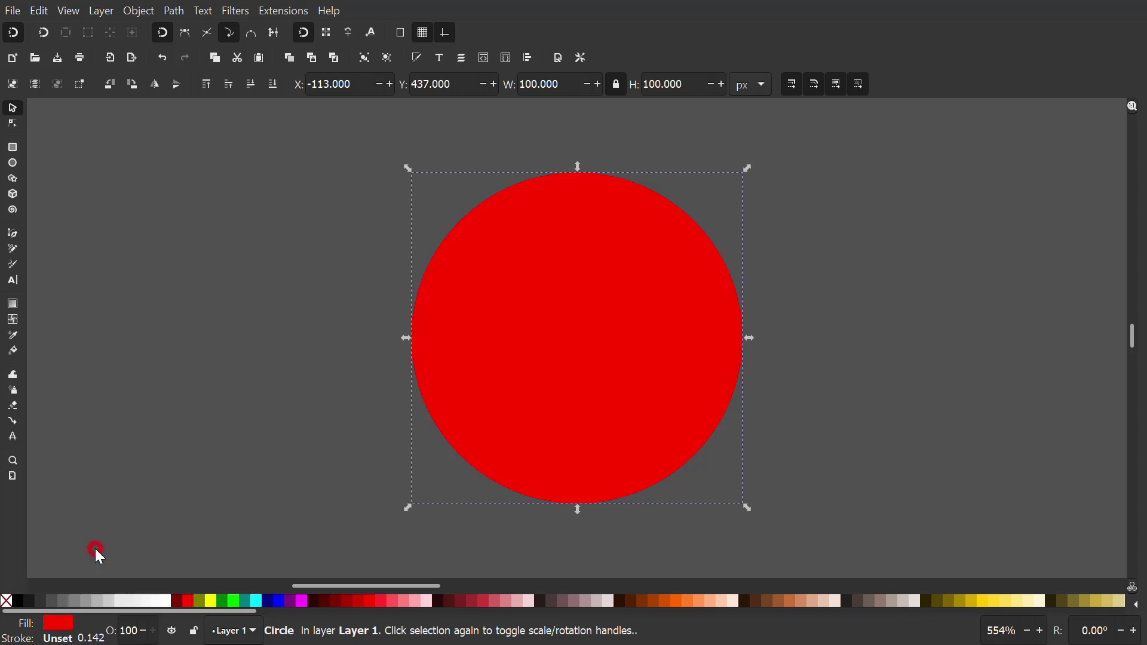
right_click(64, 628)
left_click(72, 607)
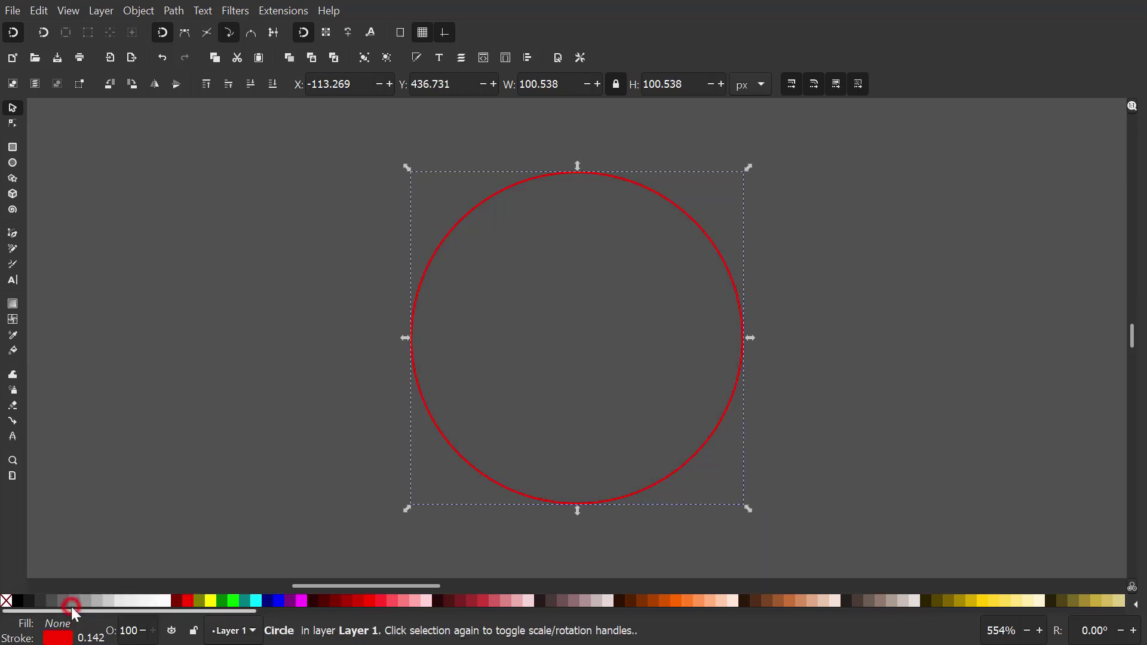
Switch the circle's stroke unit to px and set the stroke width to 32.
right_click(86, 637)
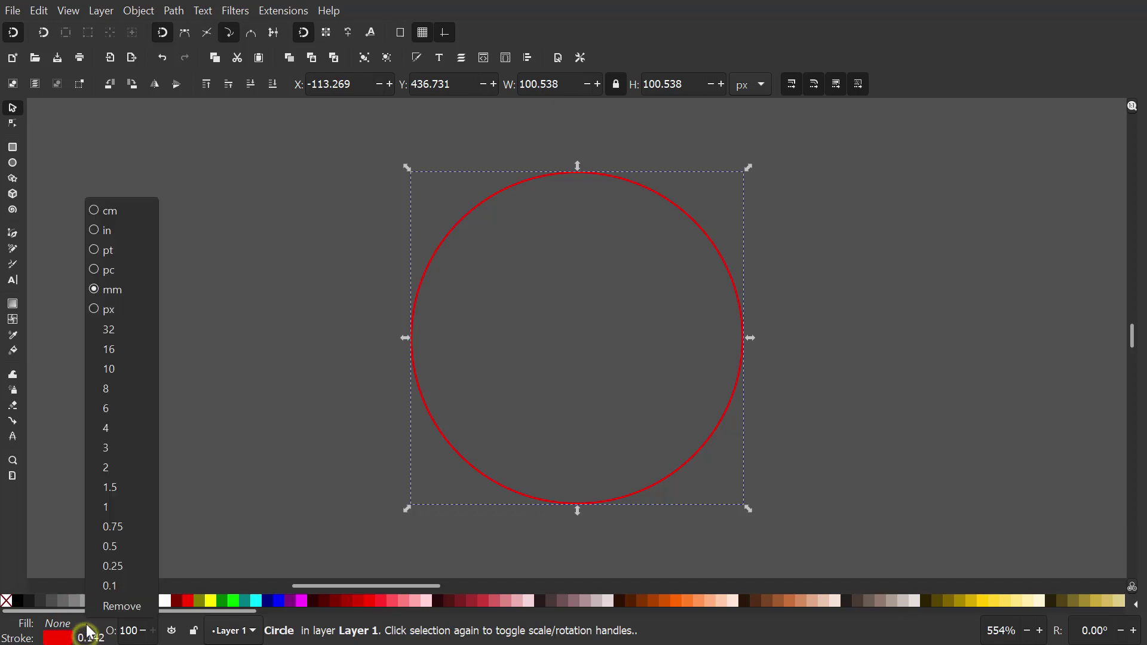
left_click(115, 311)
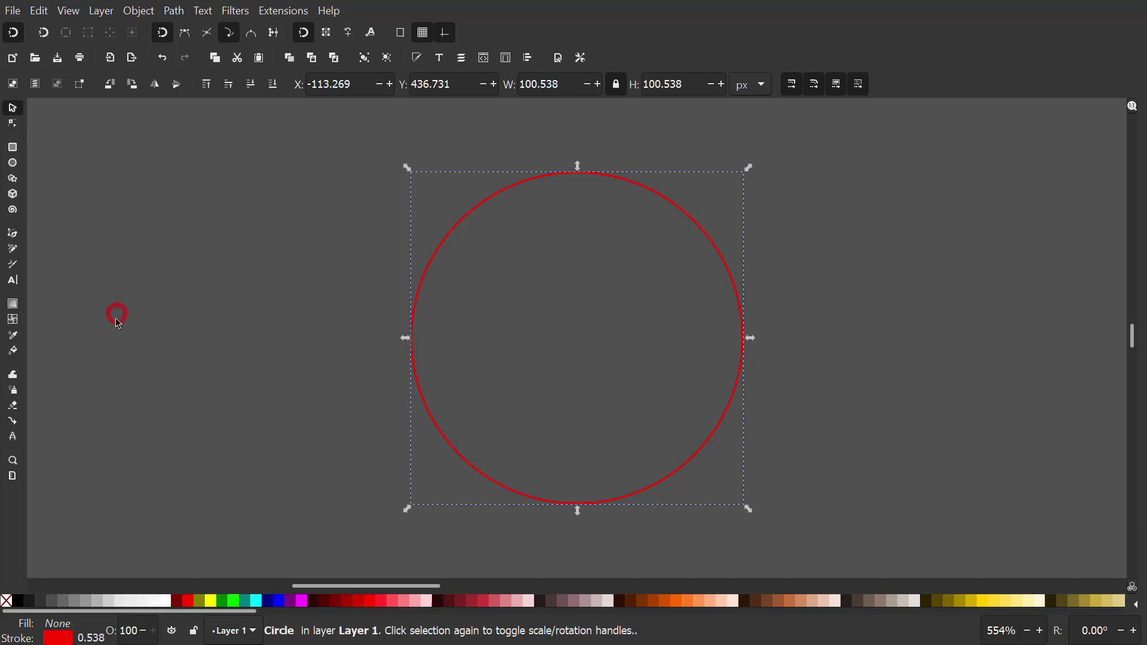
right_click(86, 637)
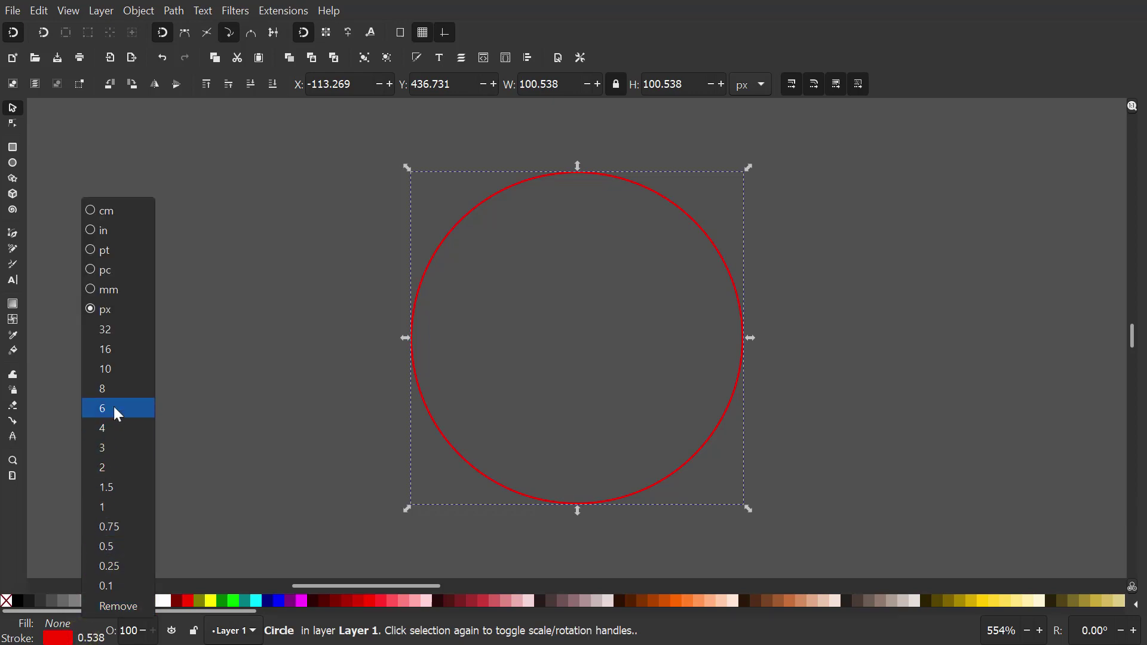
left_click(125, 328)
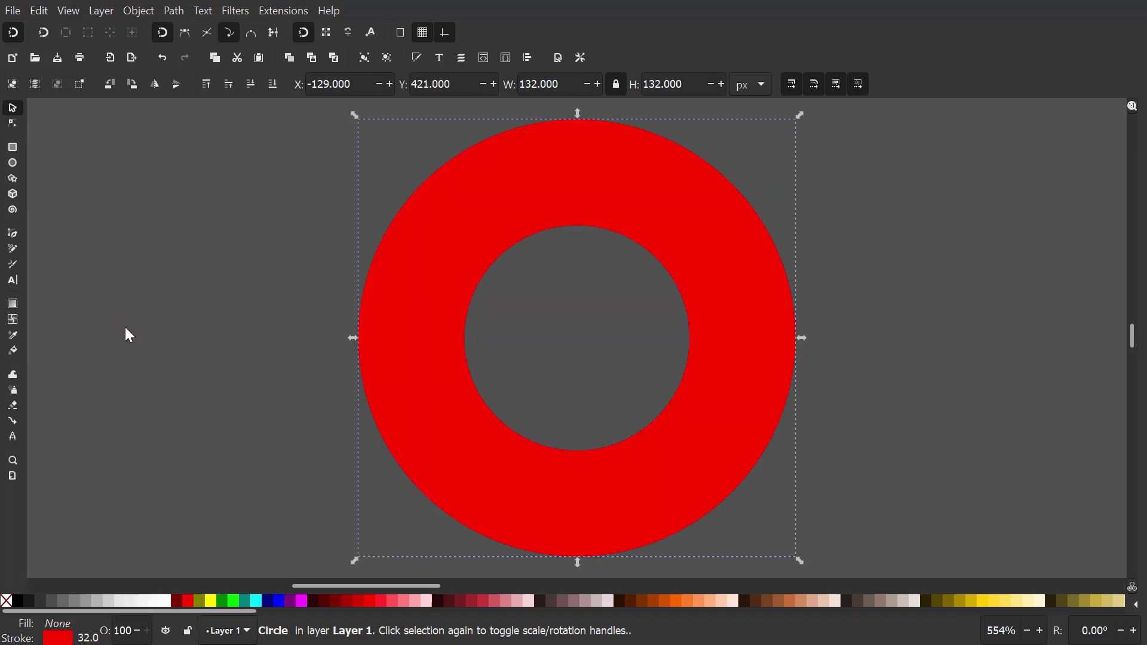
Convert the circle to a path and insert a new node in the middle of each of its four segments.
key("minus")
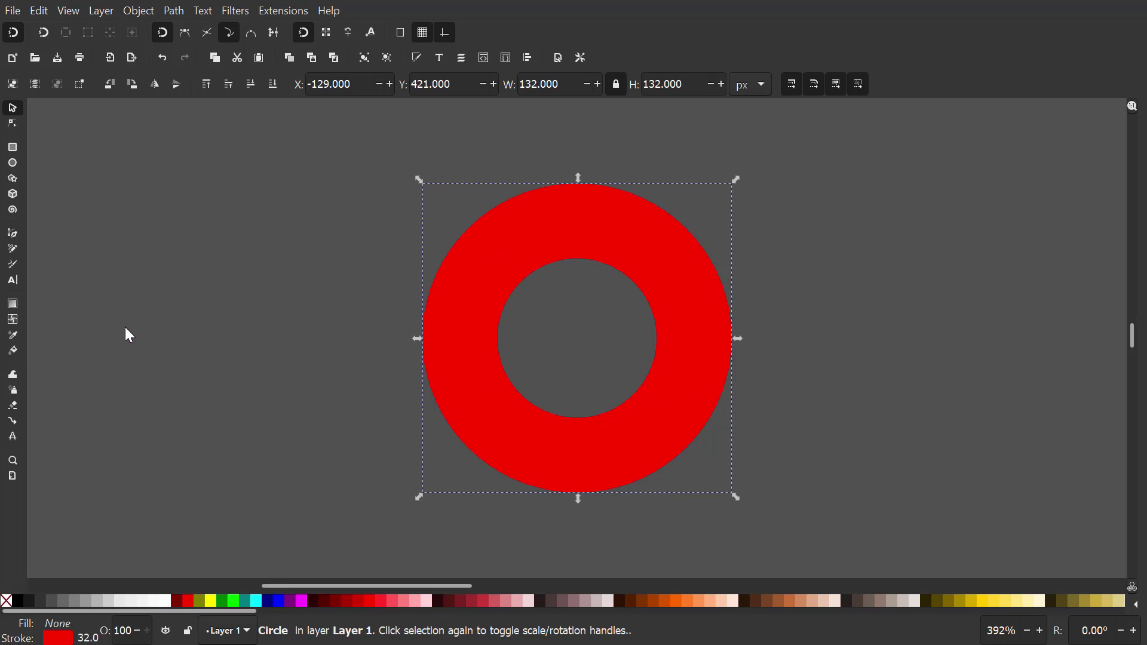
scroll(127, 331, "right", 4)
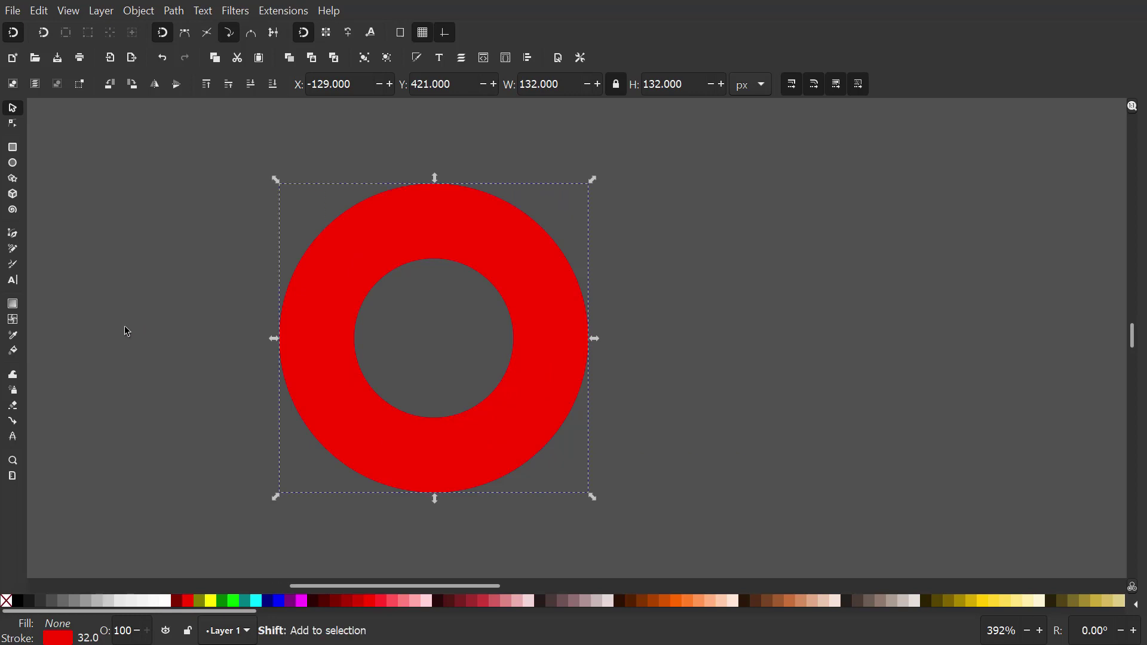
scroll(127, 331, "right", 1)
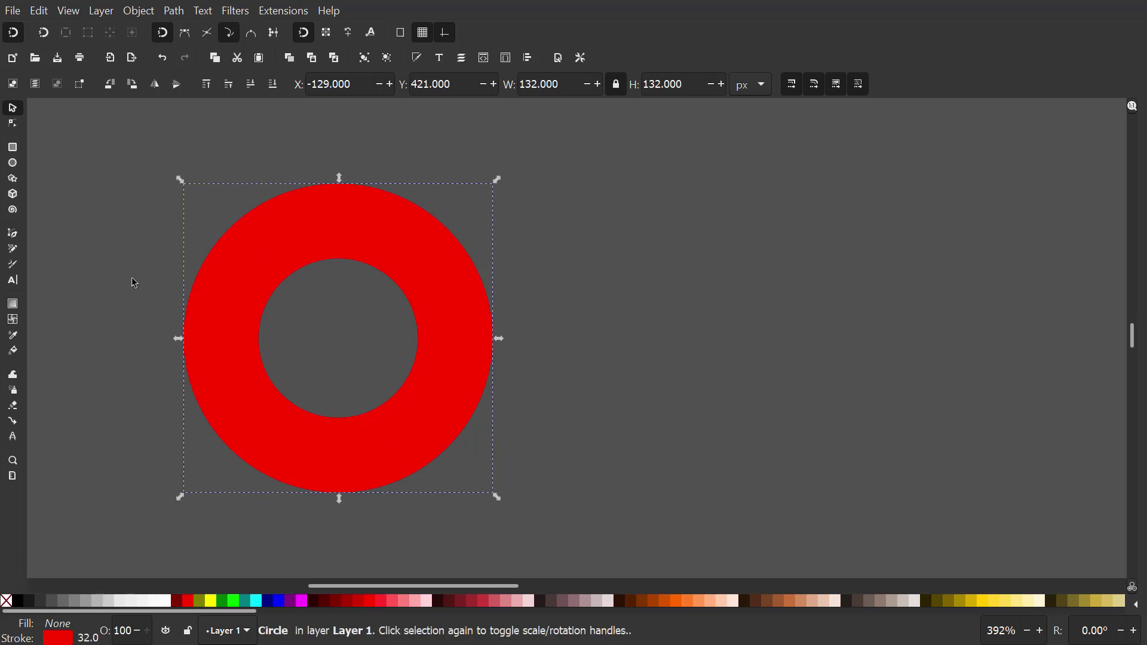
left_click(175, 12)
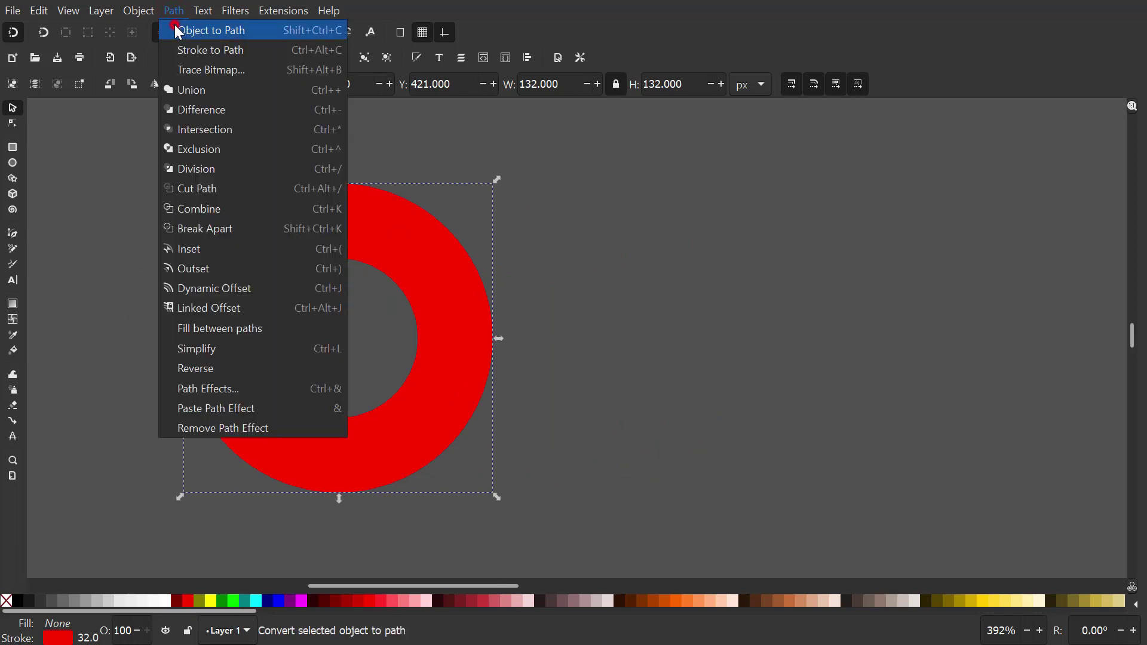
left_click(178, 30)
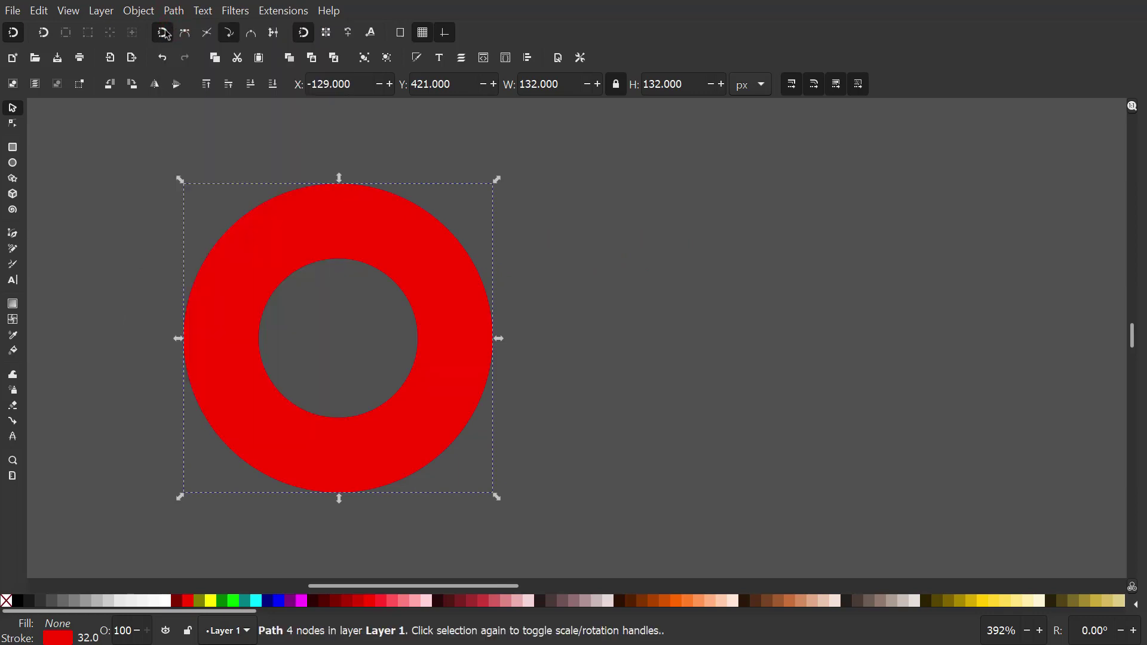
left_click(15, 124)
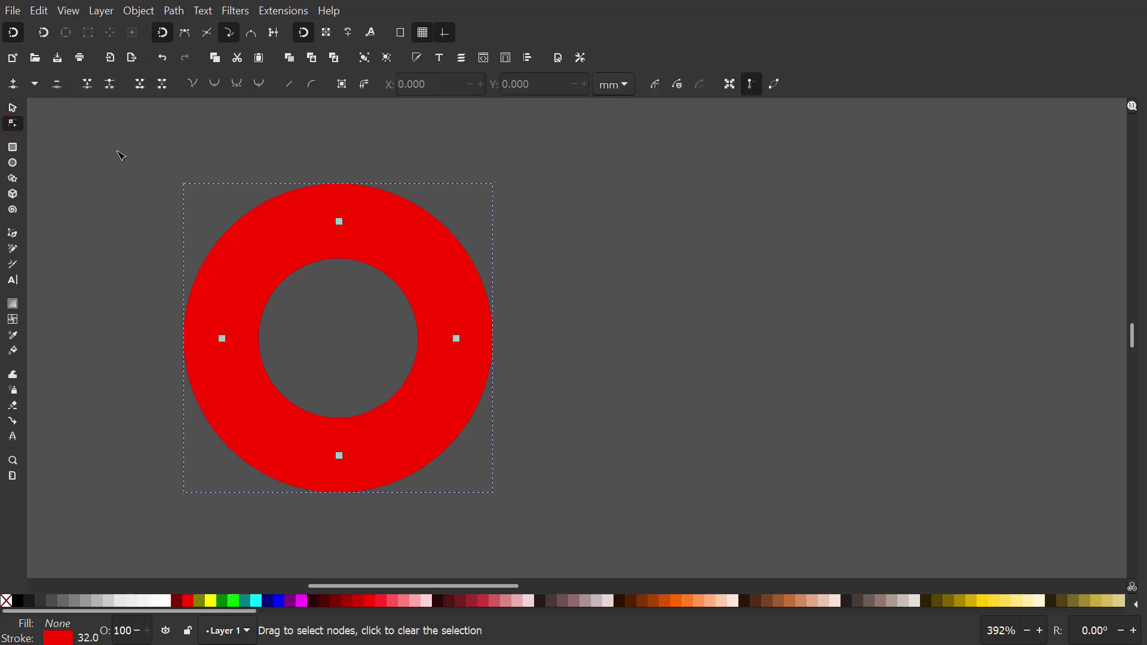
left_click_drag(121, 156, 596, 528)
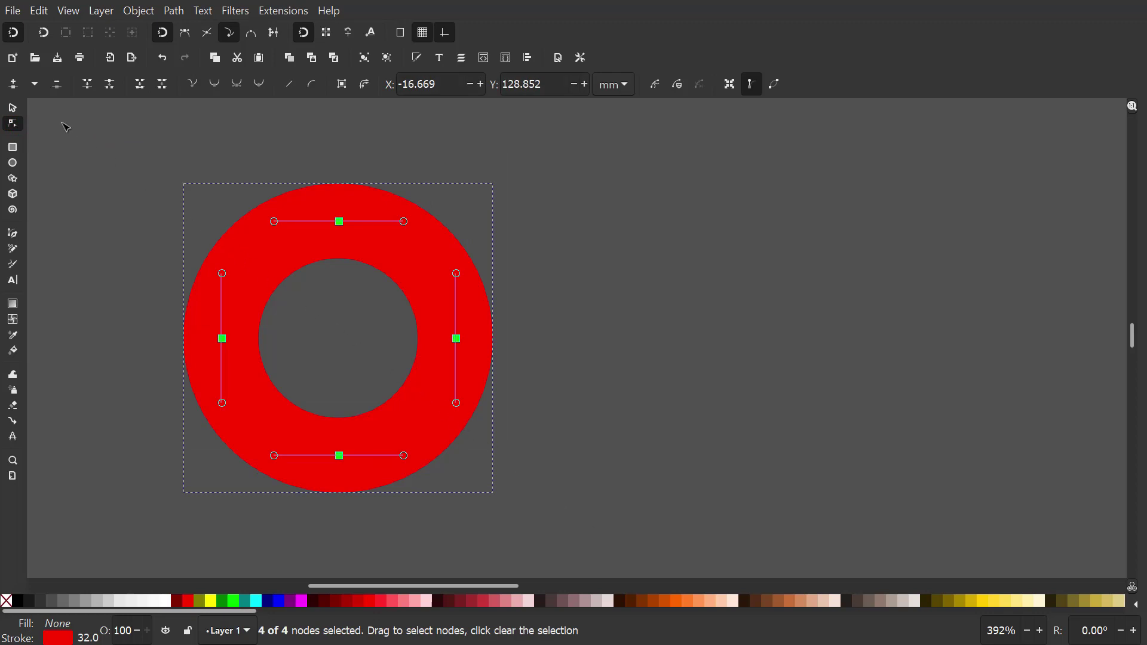
left_click(17, 87)
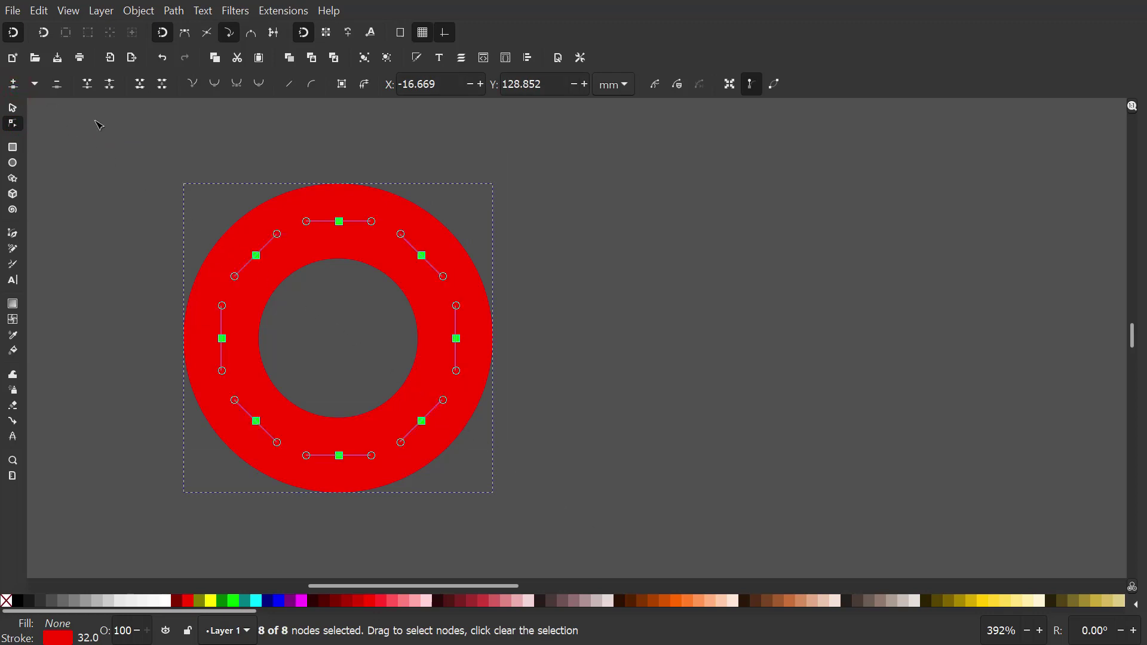
left_click(178, 155)
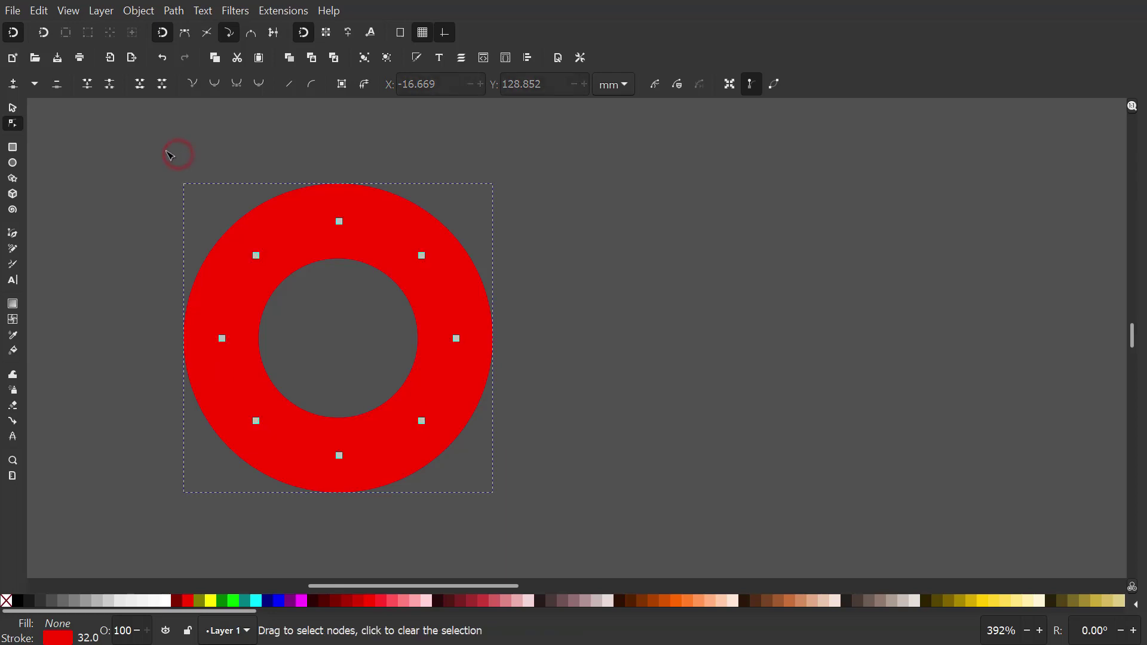
Enable snapping to smooth nodes and rotation centers, and deselect the ring.
left_click(18, 107)
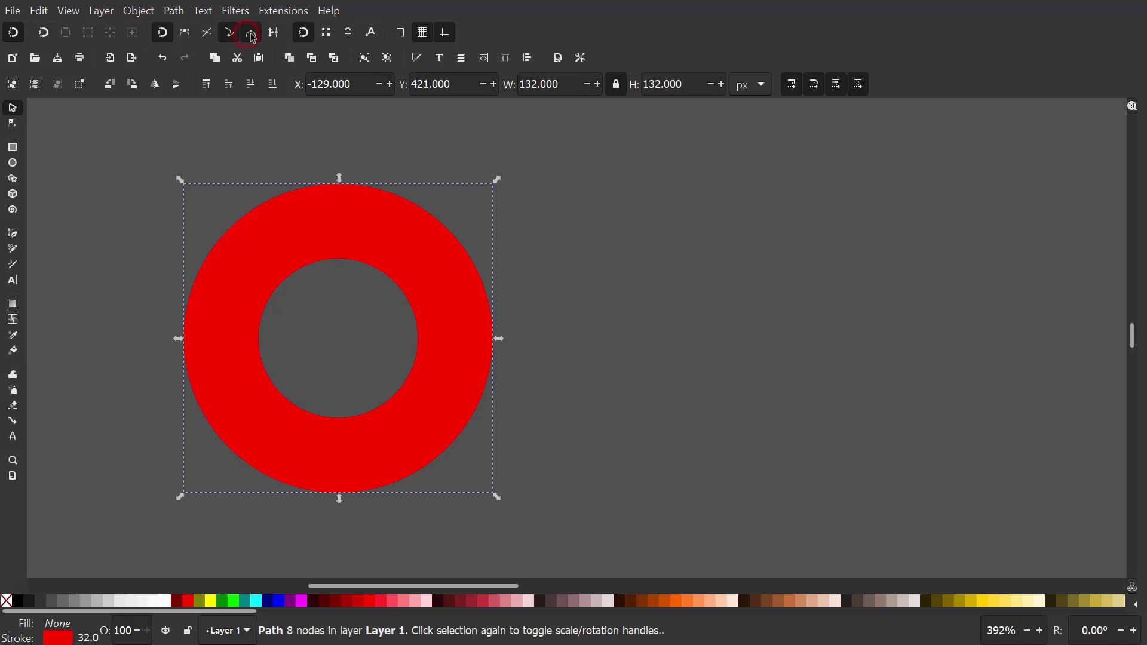
left_click(347, 33)
left_click(235, 149)
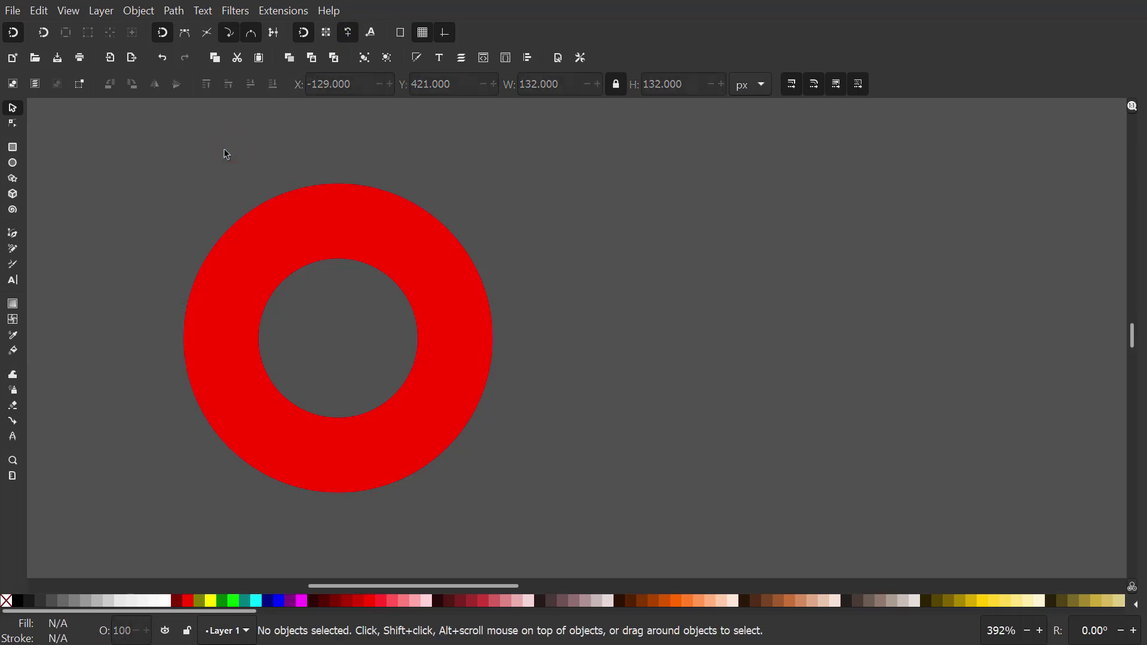
Draw a horizontal line about 205 px long from the ring's top node rightwards, and give it a 32 px stroke.
left_click(16, 233)
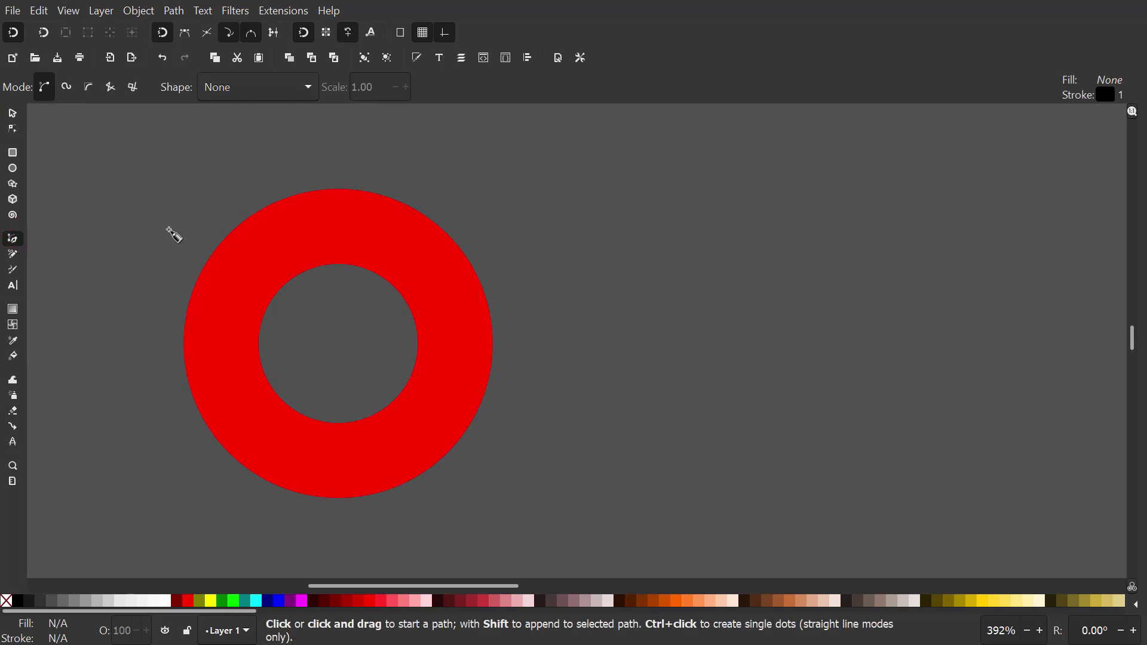
left_click(339, 227)
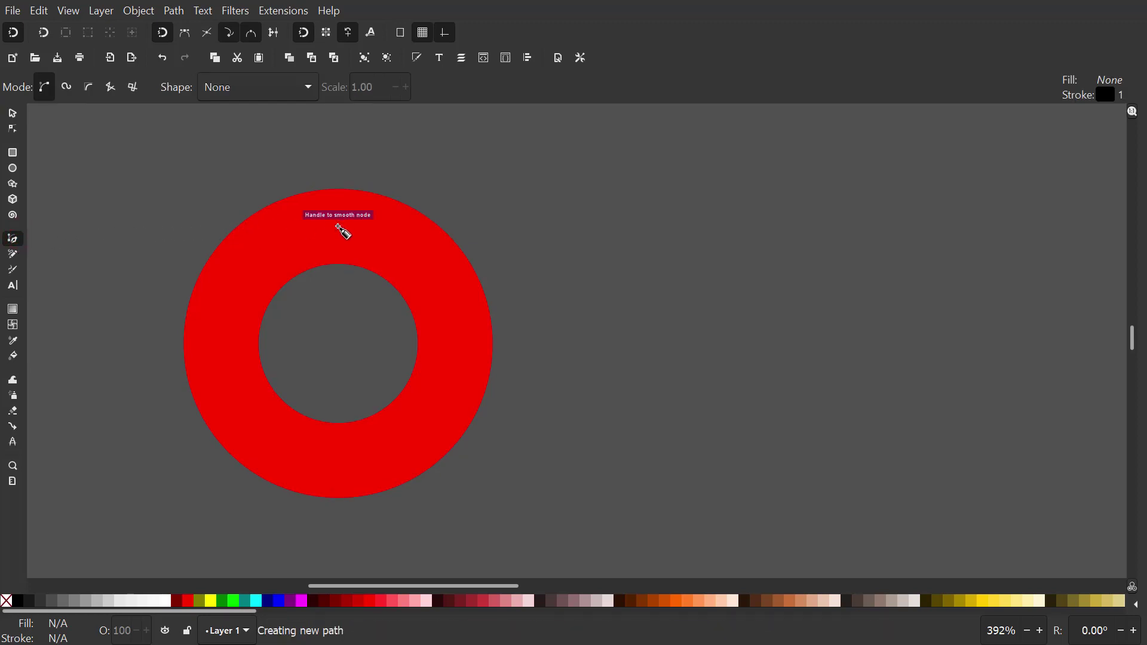
double_click(817, 227)
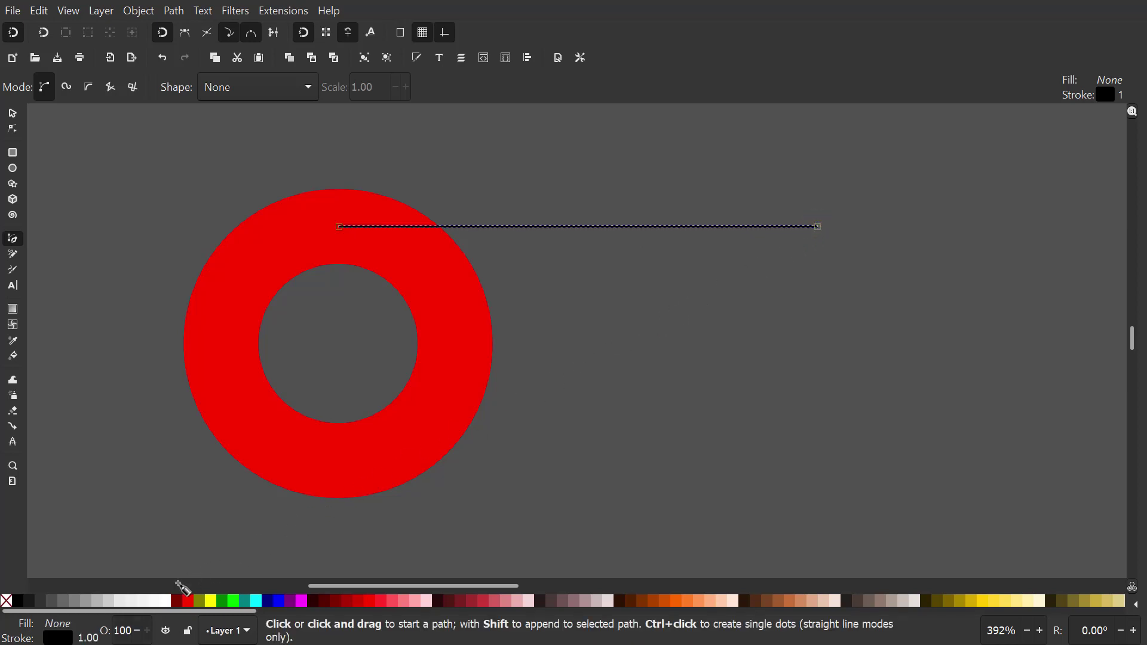
right_click(85, 638)
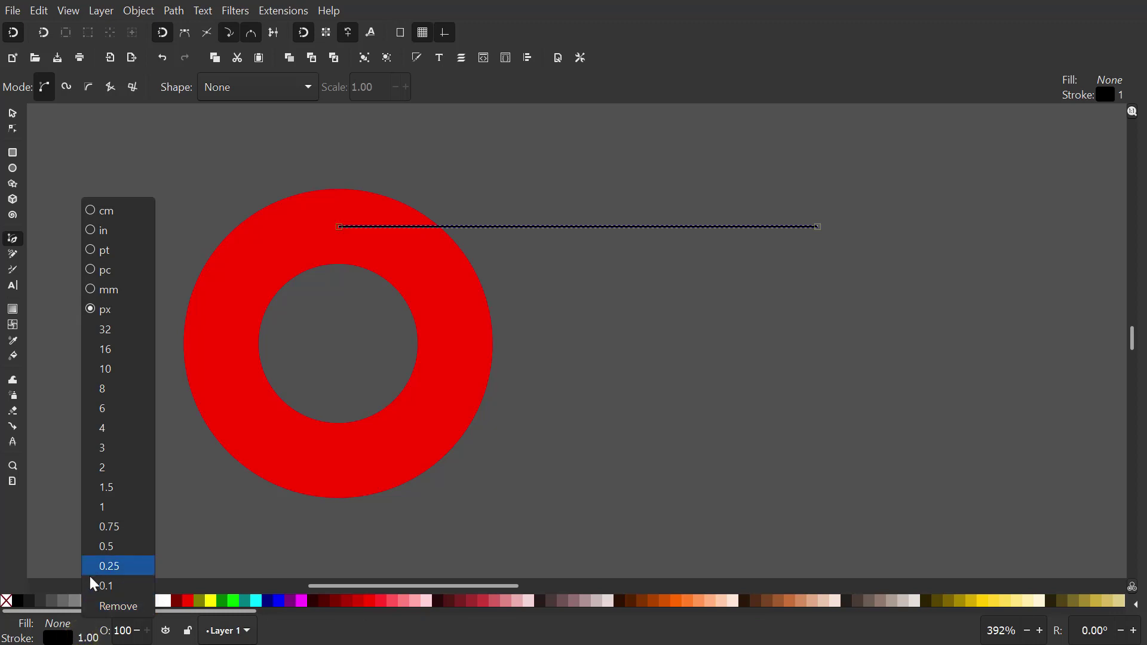
left_click(124, 330)
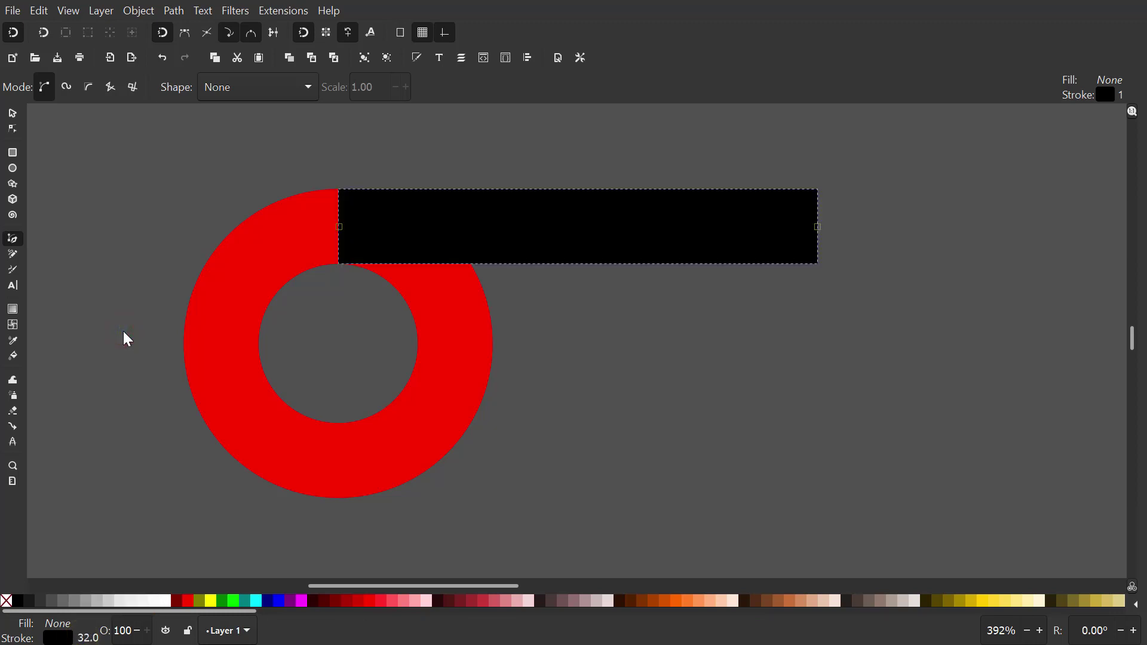
Move the black bar's rotation center onto the center of the red ring.
key("minus")
scroll(123, 331, "right", 2)
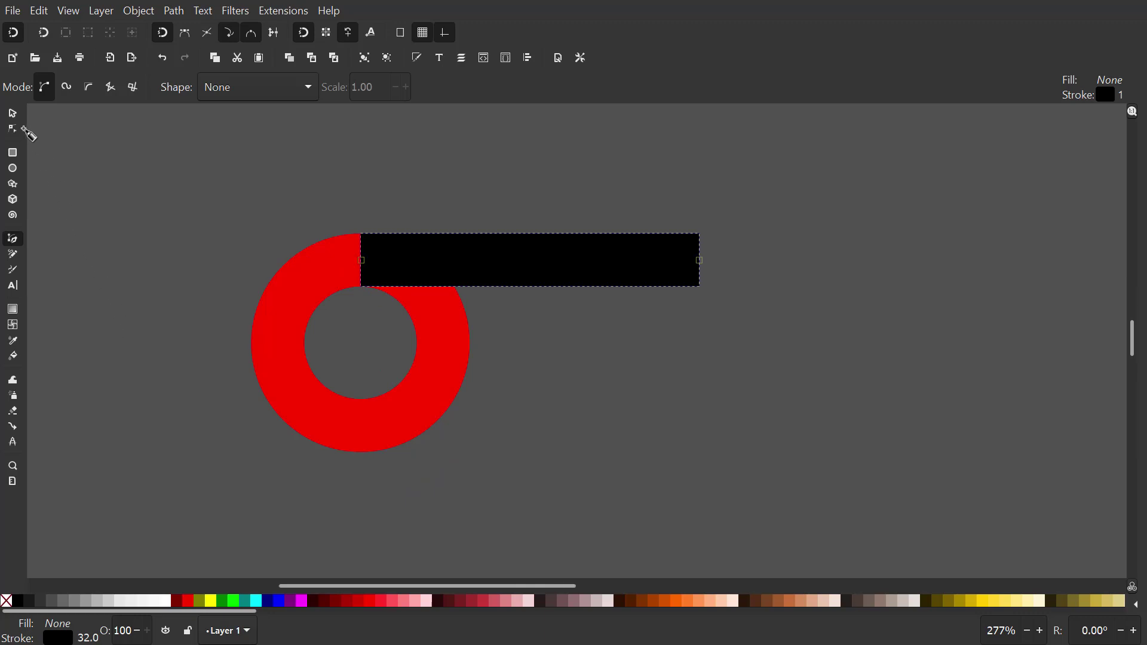
left_click(14, 113)
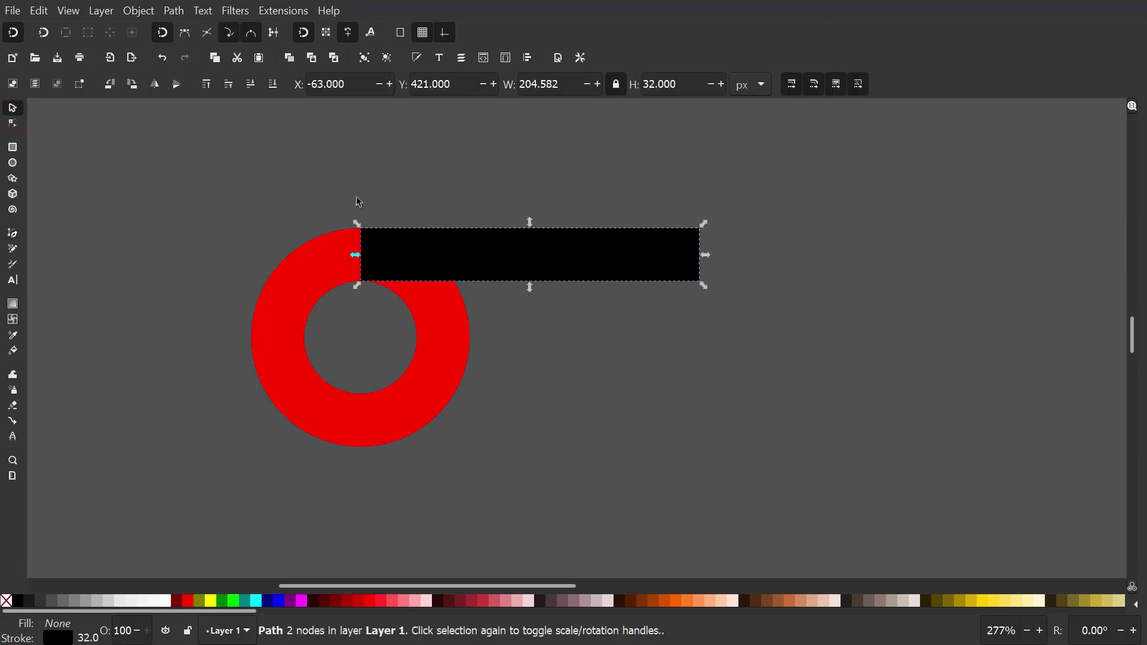
left_click(587, 255)
left_click_drag(531, 257, 370, 343)
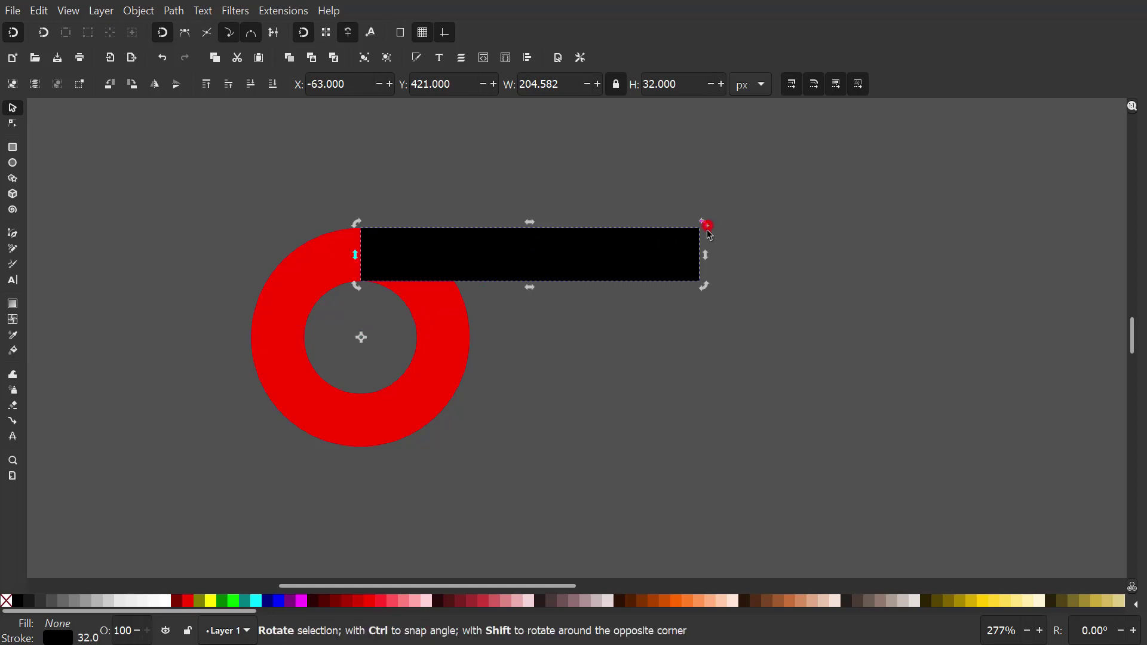
Rotate the black bar 45° clockwise around the red ring's center and deselect it.
left_click_drag(704, 224, 672, 453)
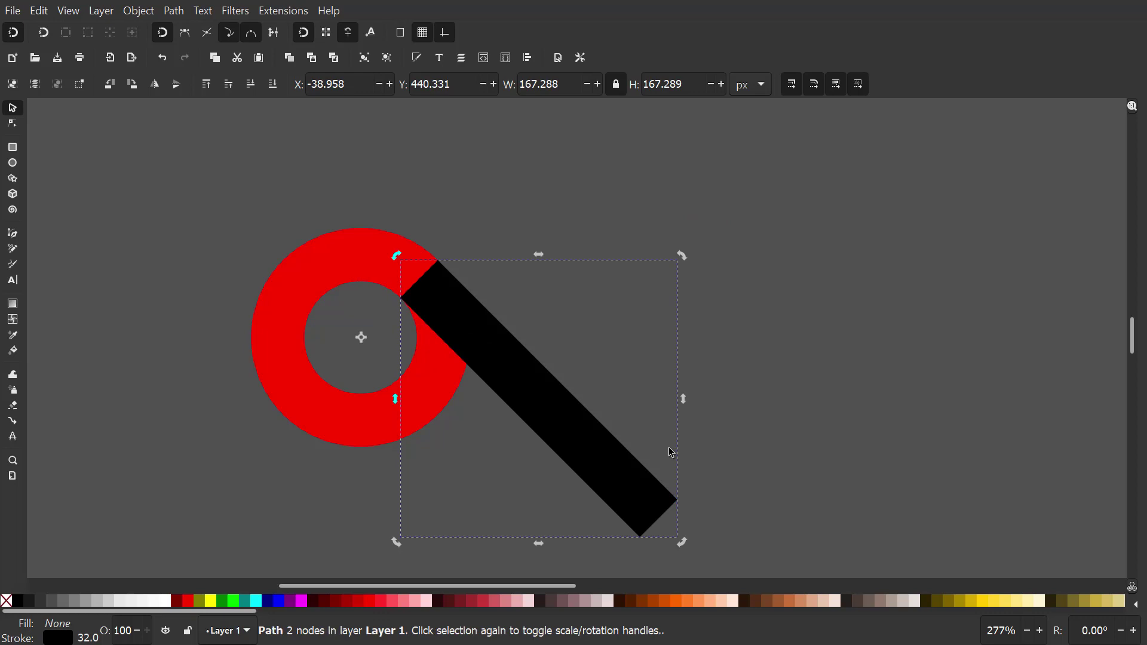
scroll(671, 453, "down", 2)
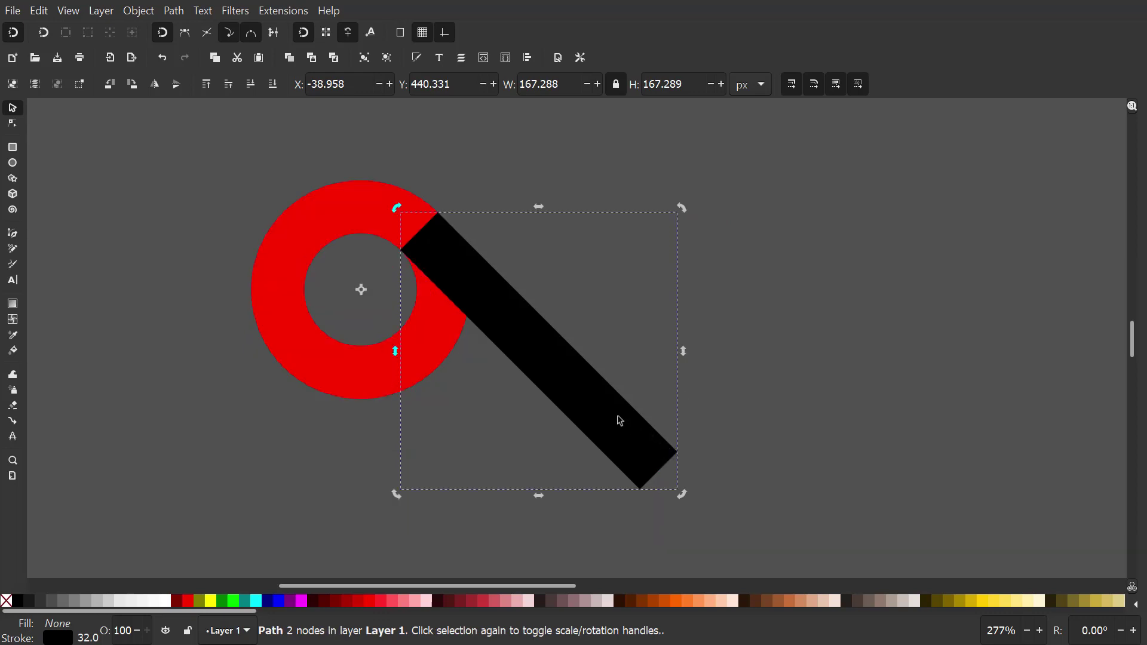
left_click(189, 154)
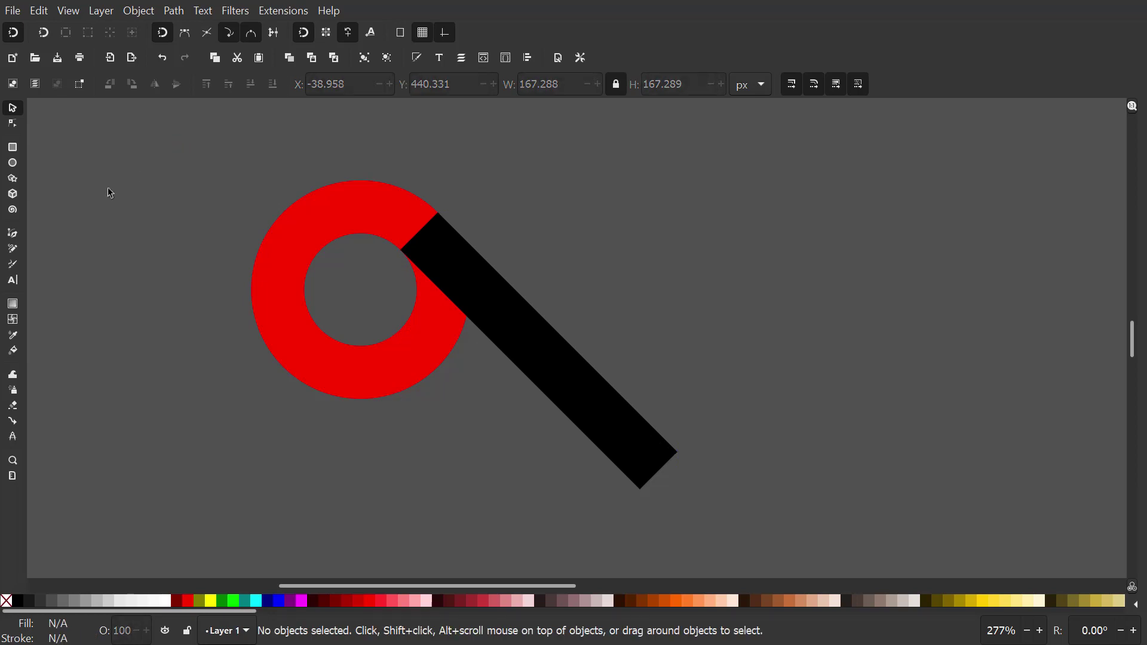
Draw a horizontal line about 277 px long from the ring's lower-right node across the slanted black bar.
left_click(13, 233)
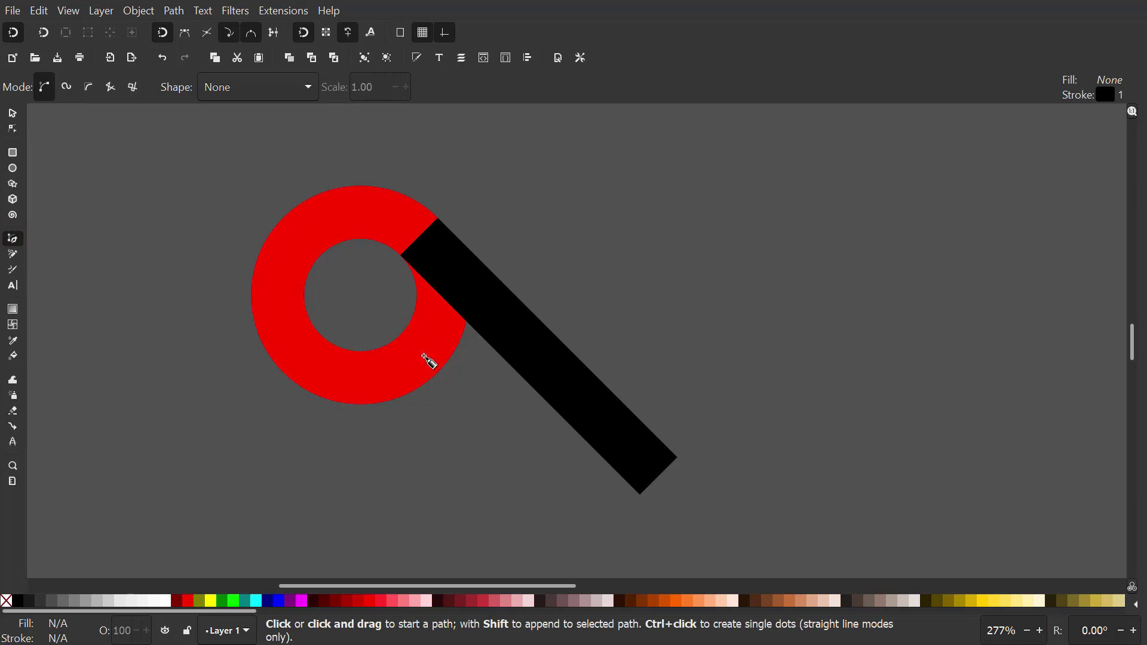
left_click(421, 354)
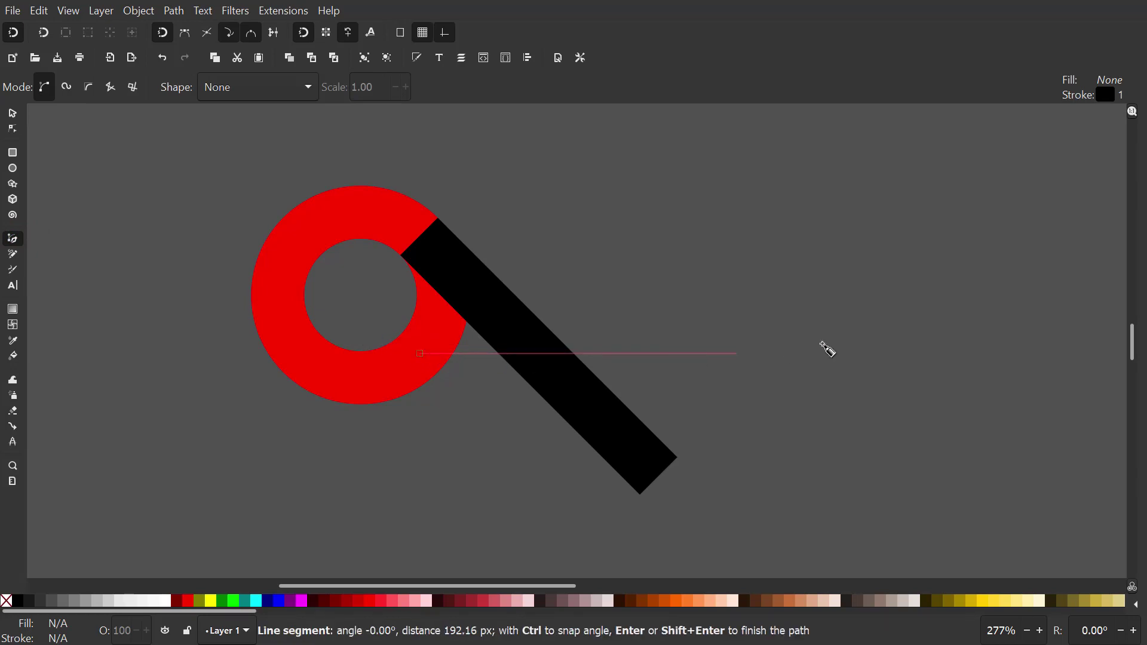
left_click(877, 338)
key("Return")
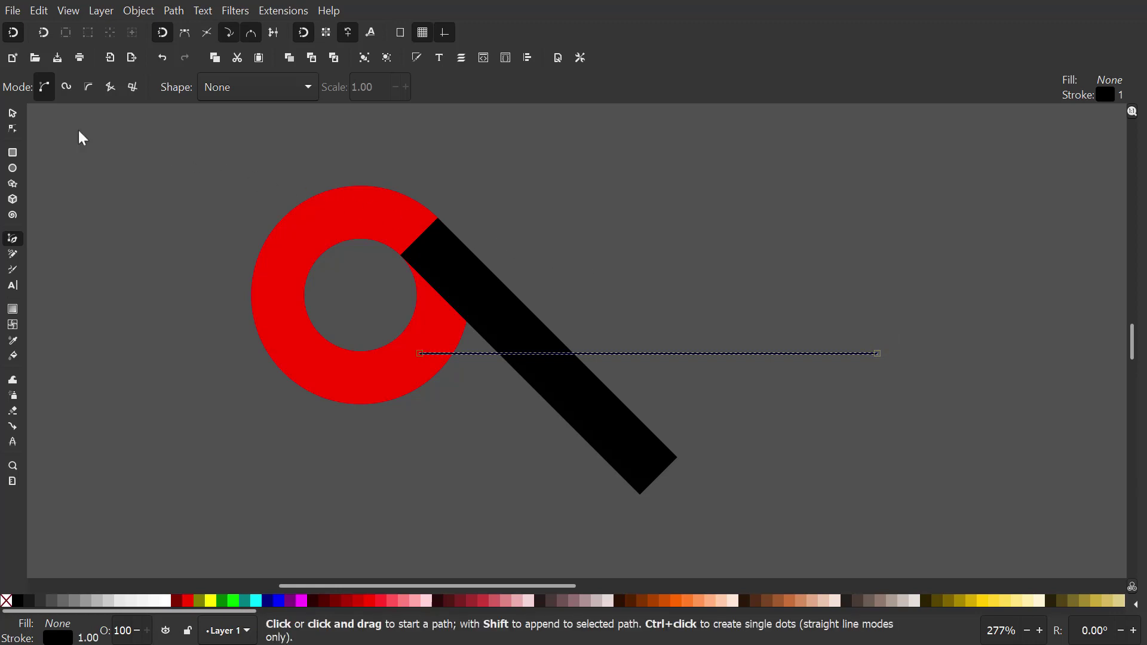
Split the slanted black bar where the horizontal line crosses it, using Cut Path.
left_click(16, 115)
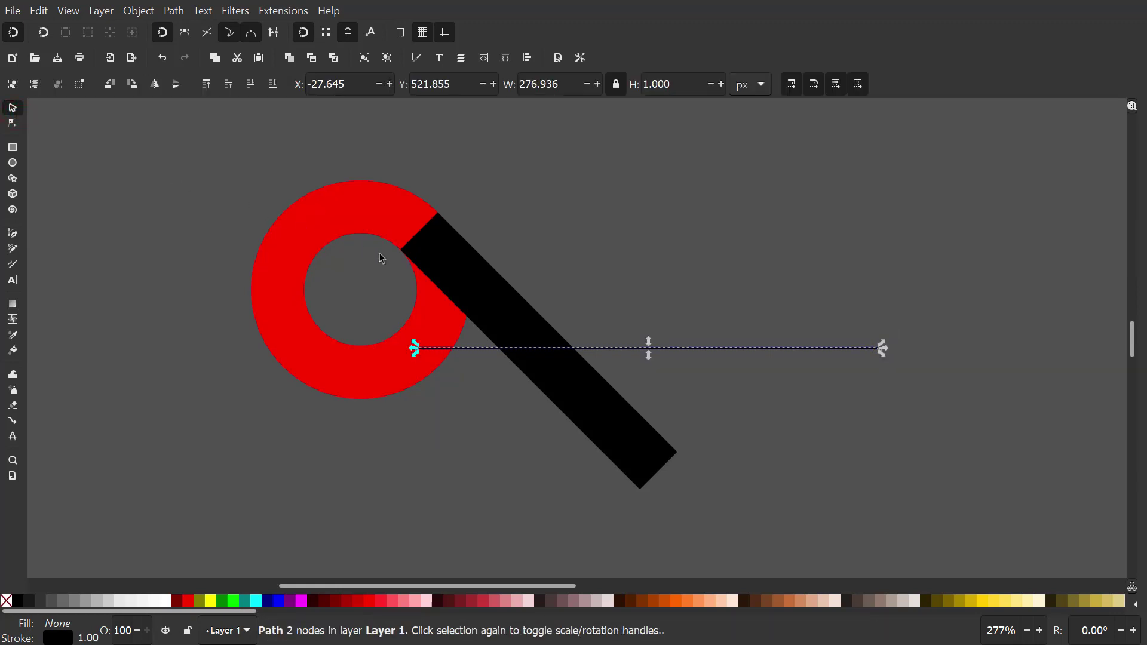
left_click(512, 310, "shift")
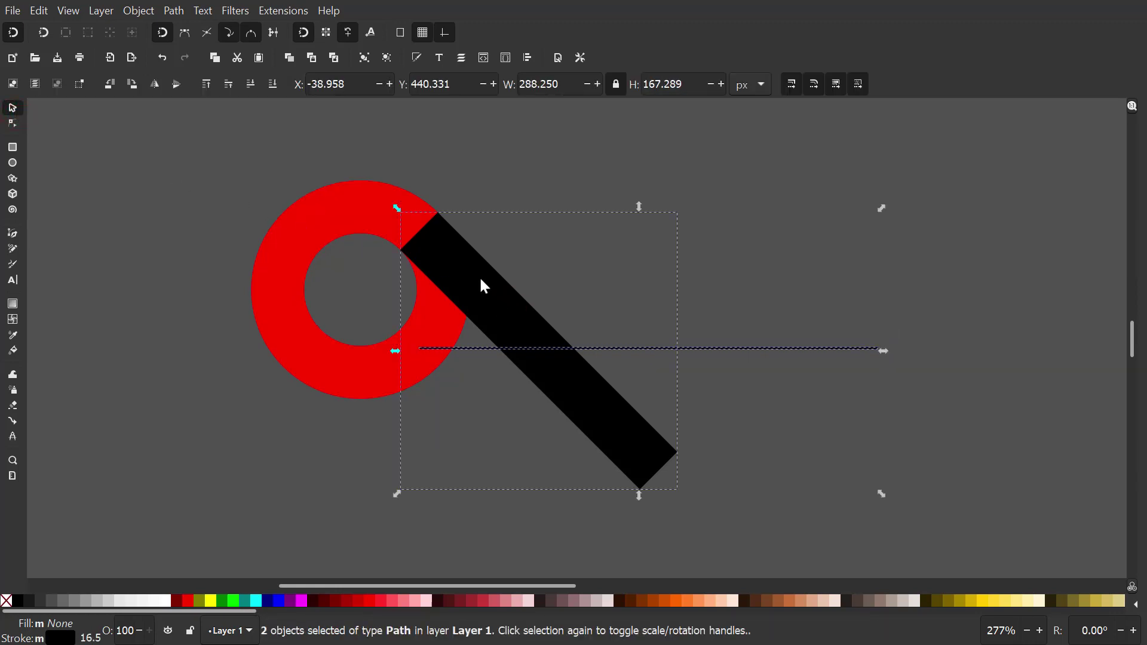
left_click(172, 12)
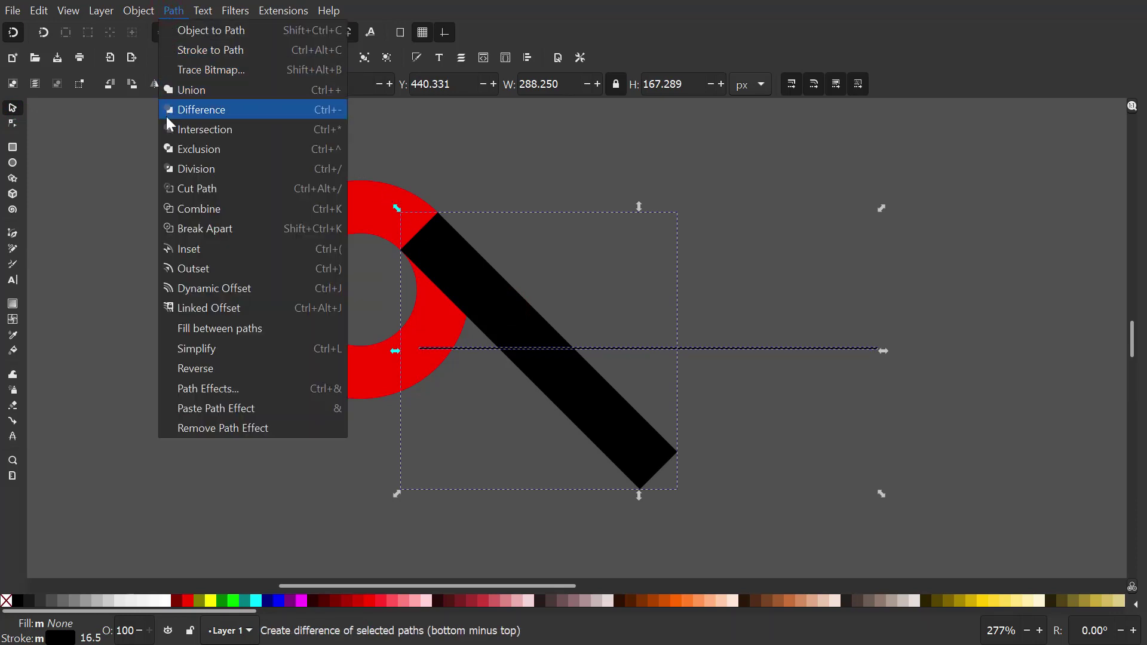
left_click(166, 187)
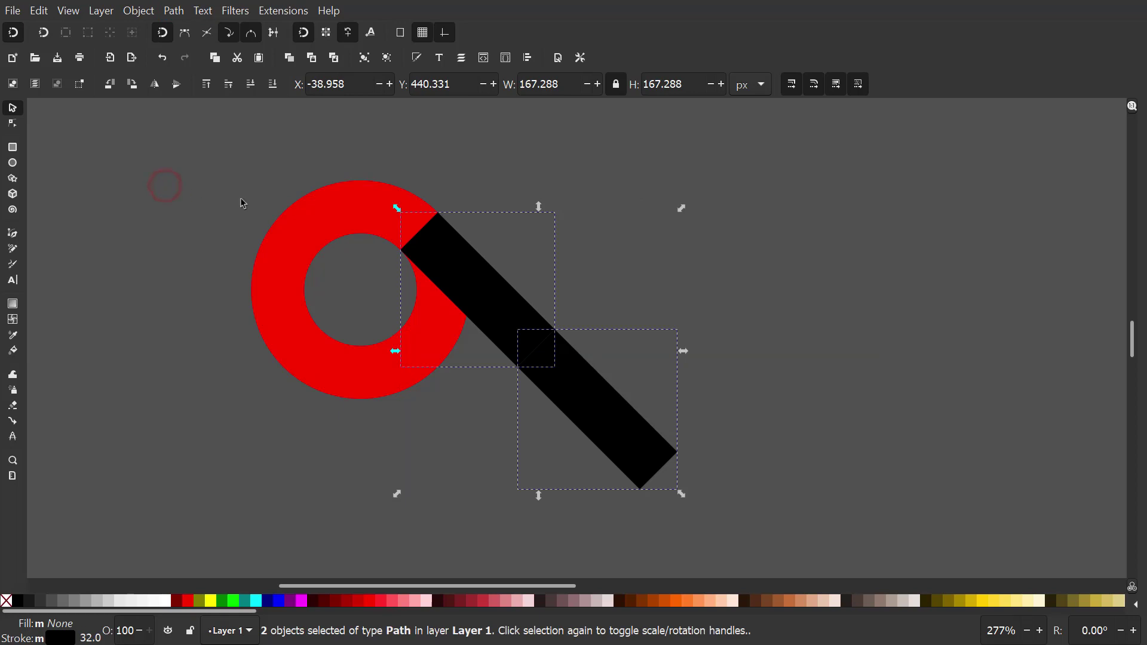
Separate the lower piece of the cut bar from the upper one and delete it.
left_click(756, 294)
left_click_drag(627, 414, 788, 363)
right_click(744, 369)
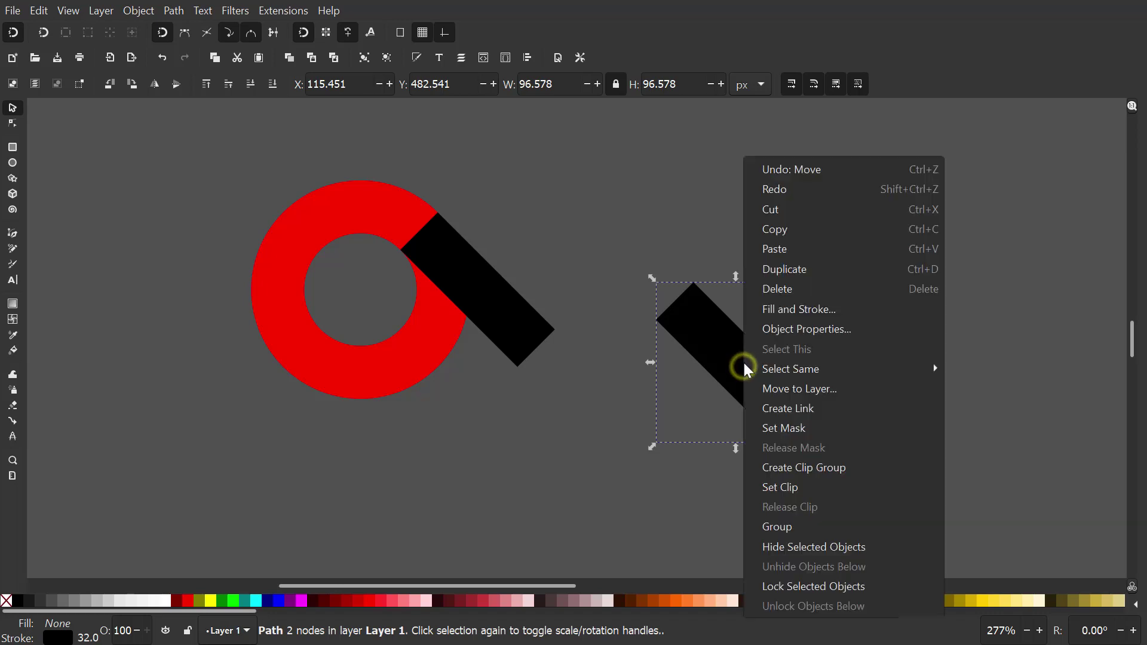
left_click(754, 290)
Duplicate the ring and bar together and move the copy horizontally to the right until its ring's node snaps to the original bar's end.
scroll(756, 295, "up", 2)
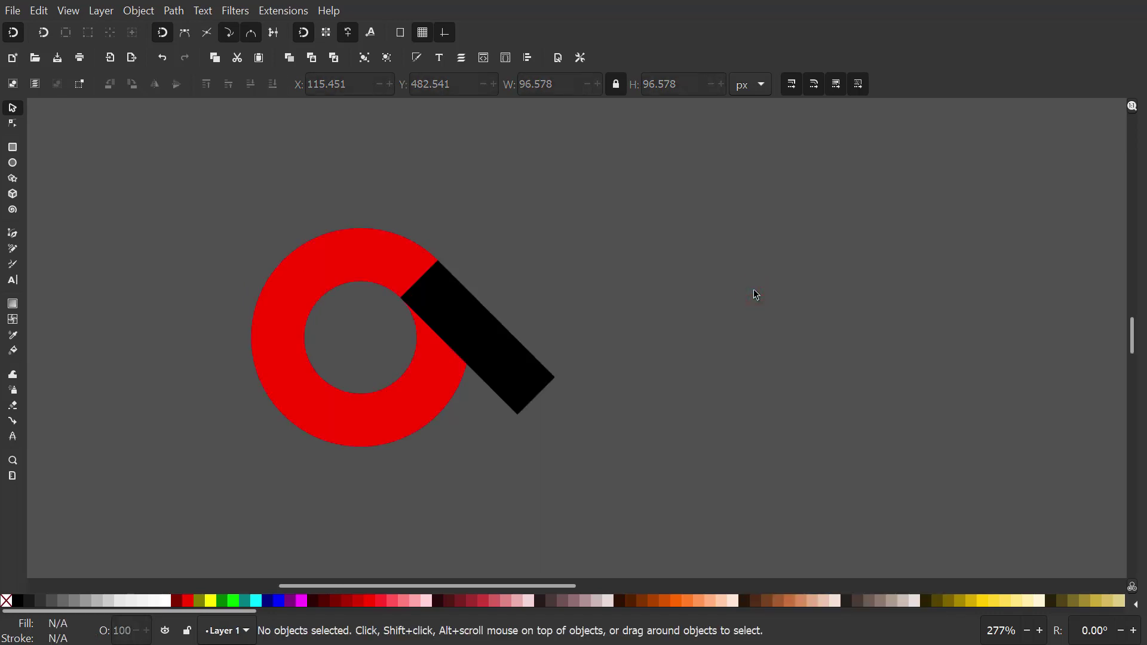
scroll(735, 289, "up", 2)
scroll(604, 282, "right", 4)
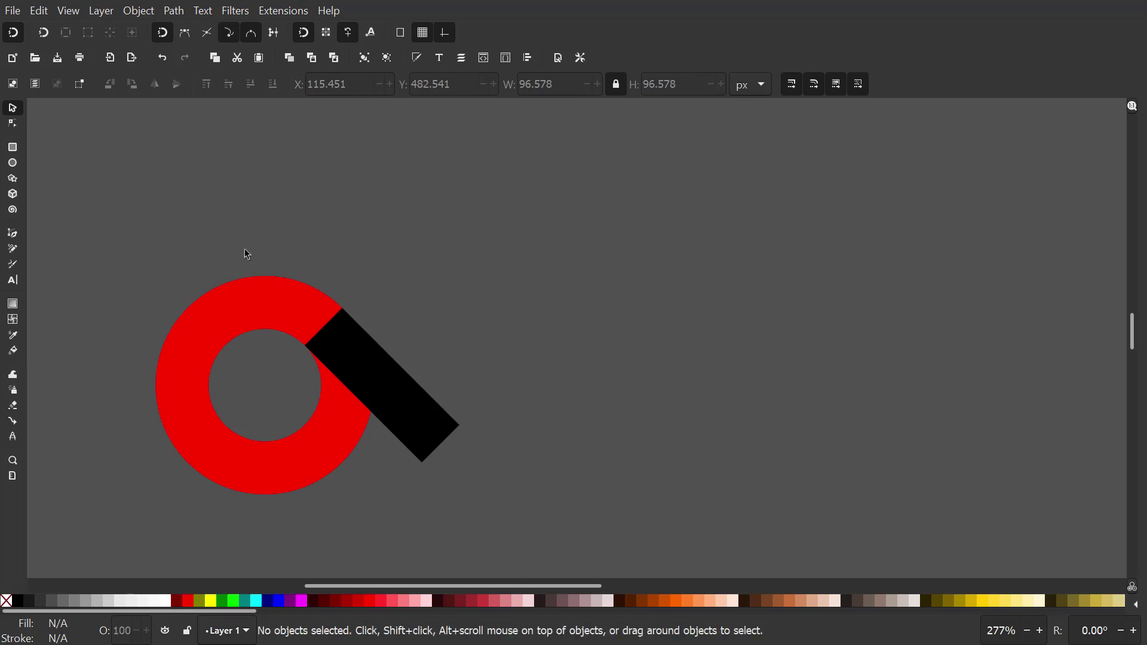
left_click_drag(119, 238, 545, 546)
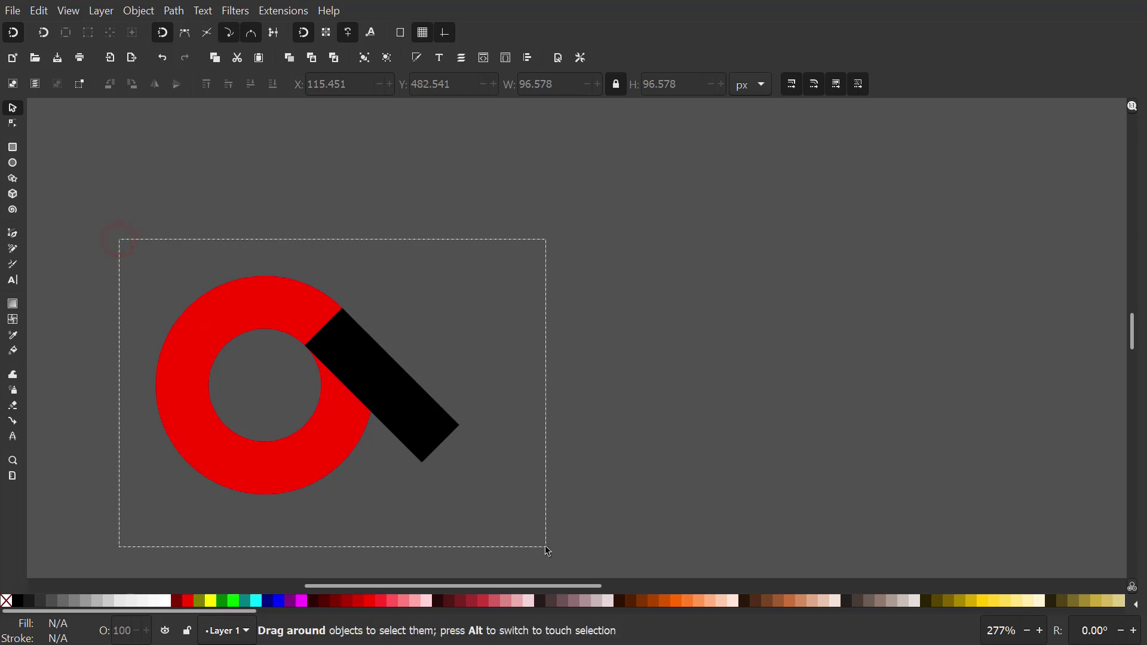
right_click(352, 359)
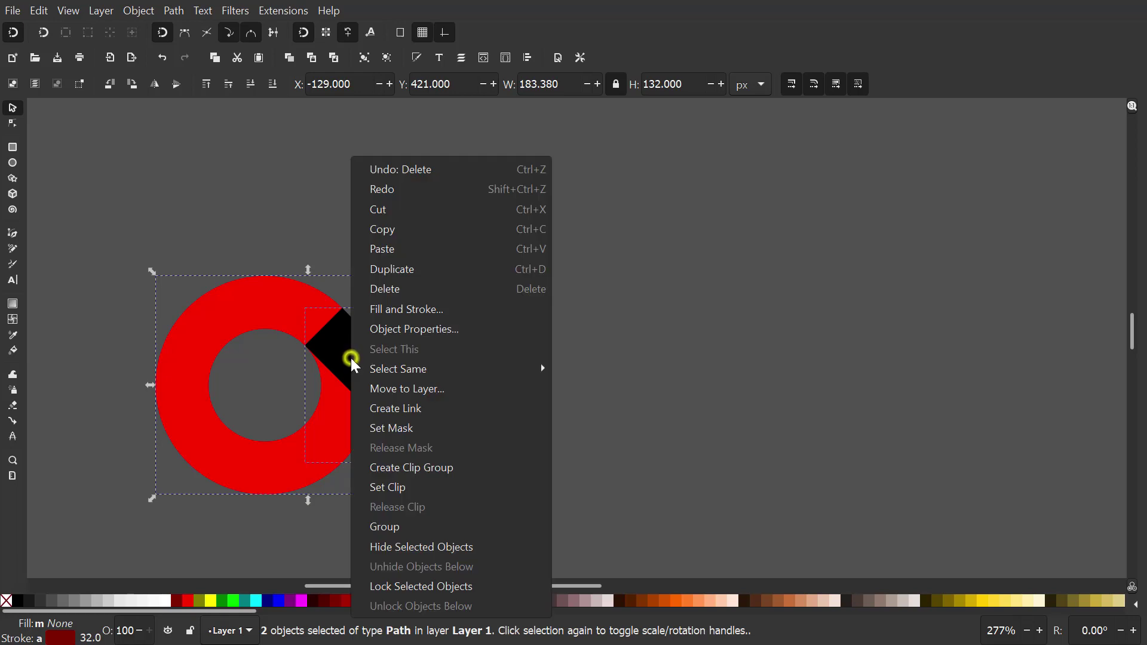
left_click(371, 270)
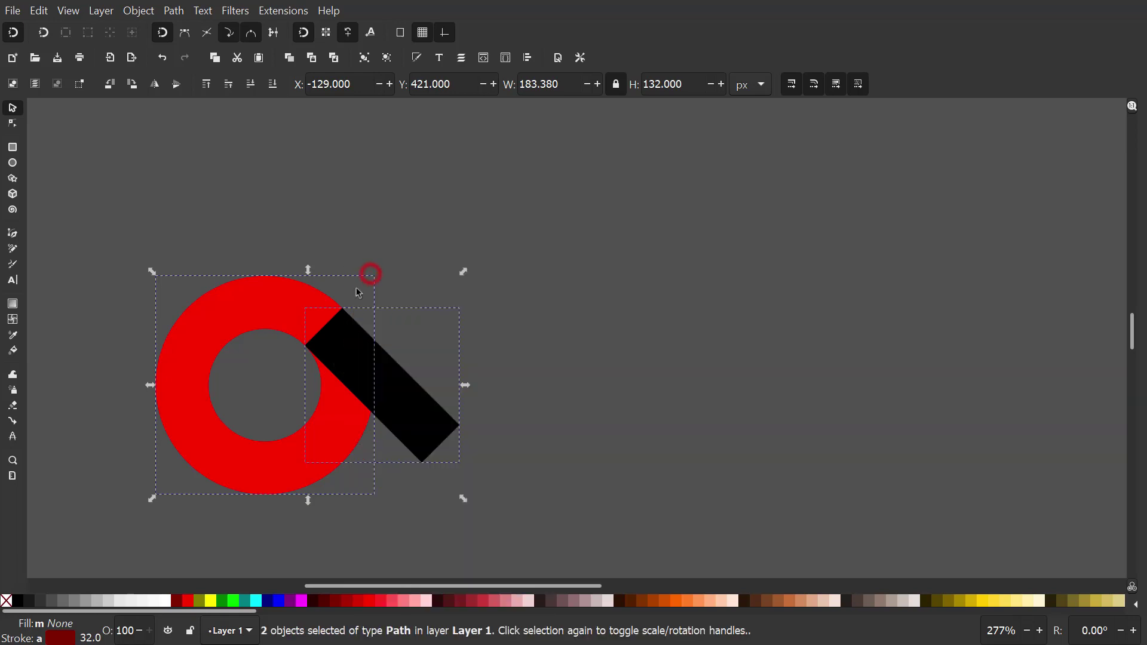
left_click_drag(204, 458, 440, 452)
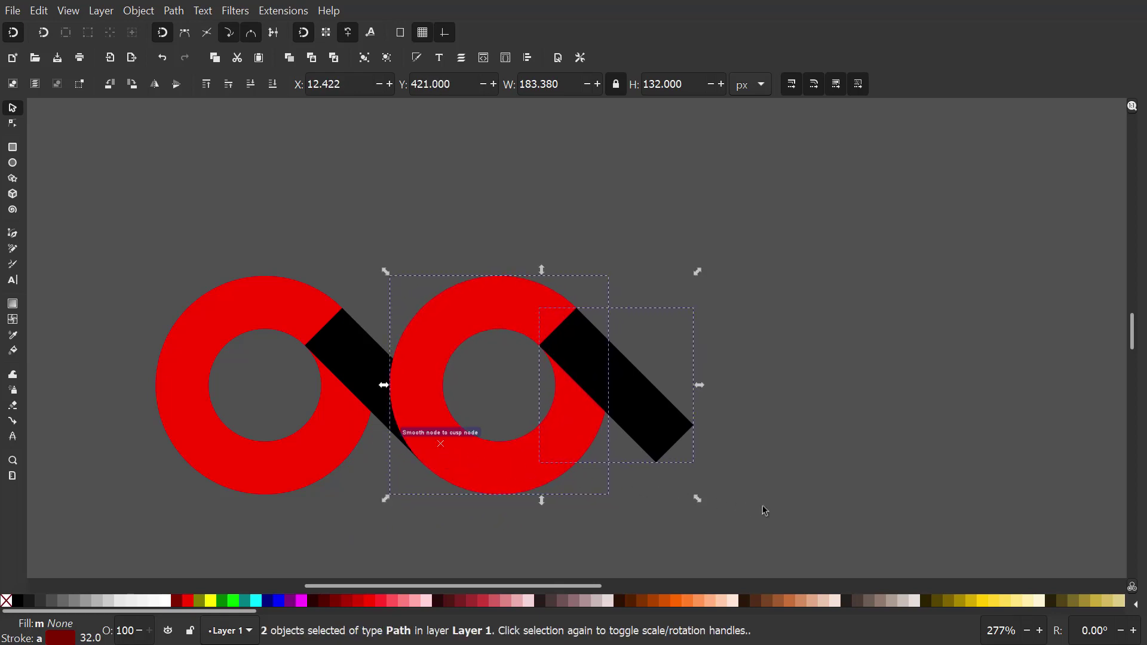
left_click(795, 515)
Duplicate the second ring and move the copy horizontally to the right until its node snaps to the second bar's end.
scroll(768, 506, "down", 2)
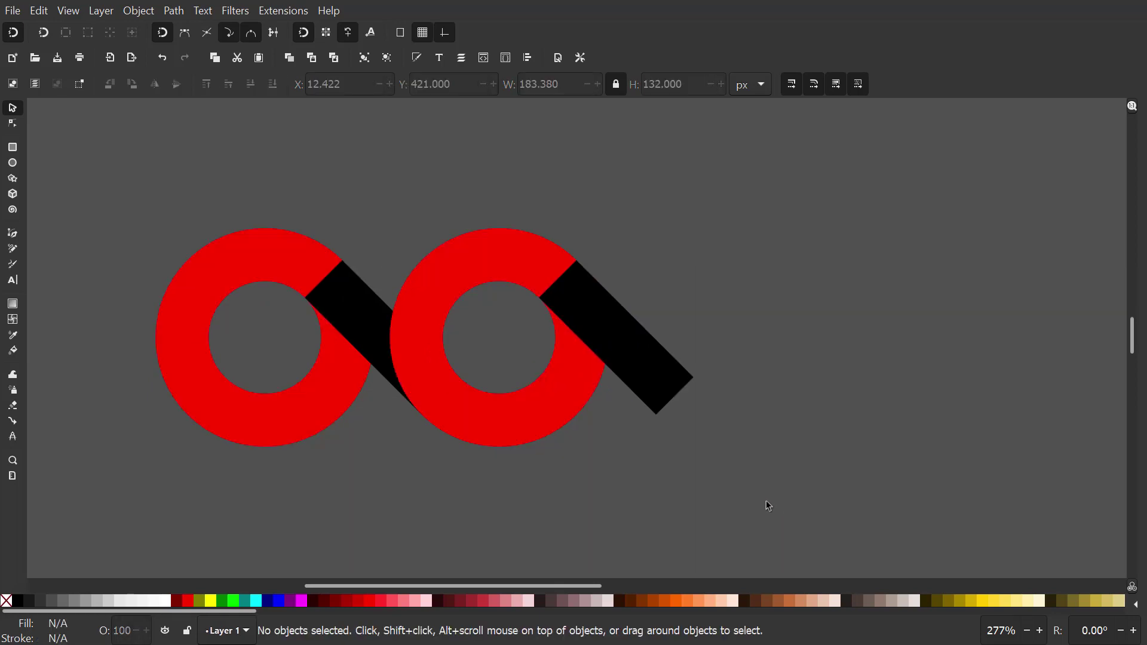
scroll(625, 453, "right", 2)
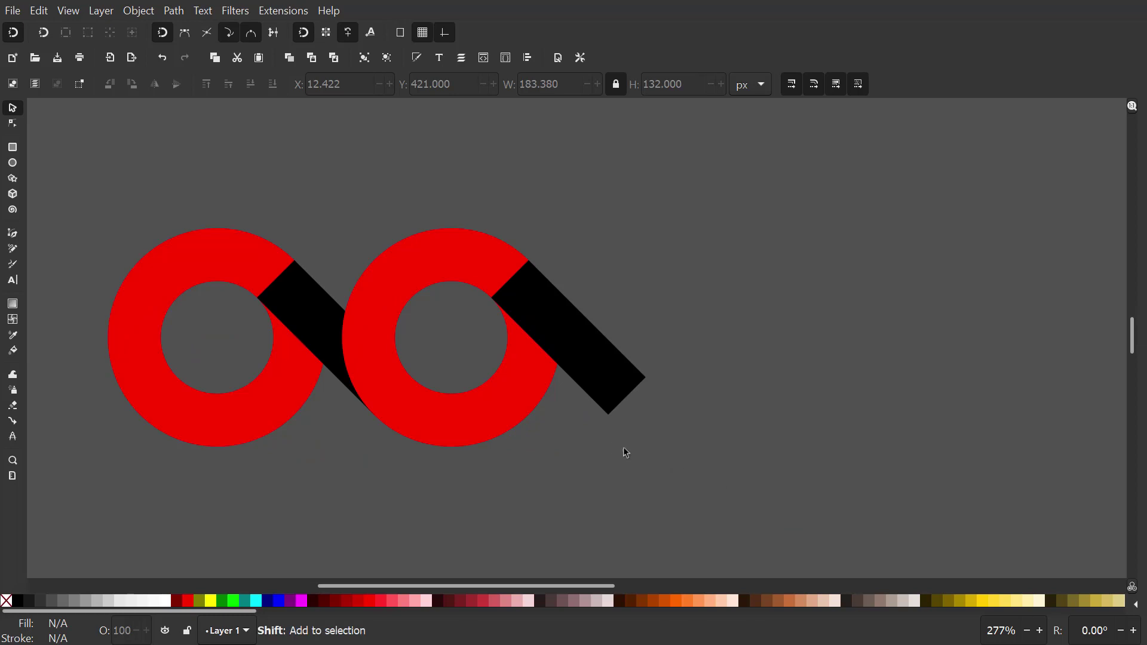
left_click(517, 408)
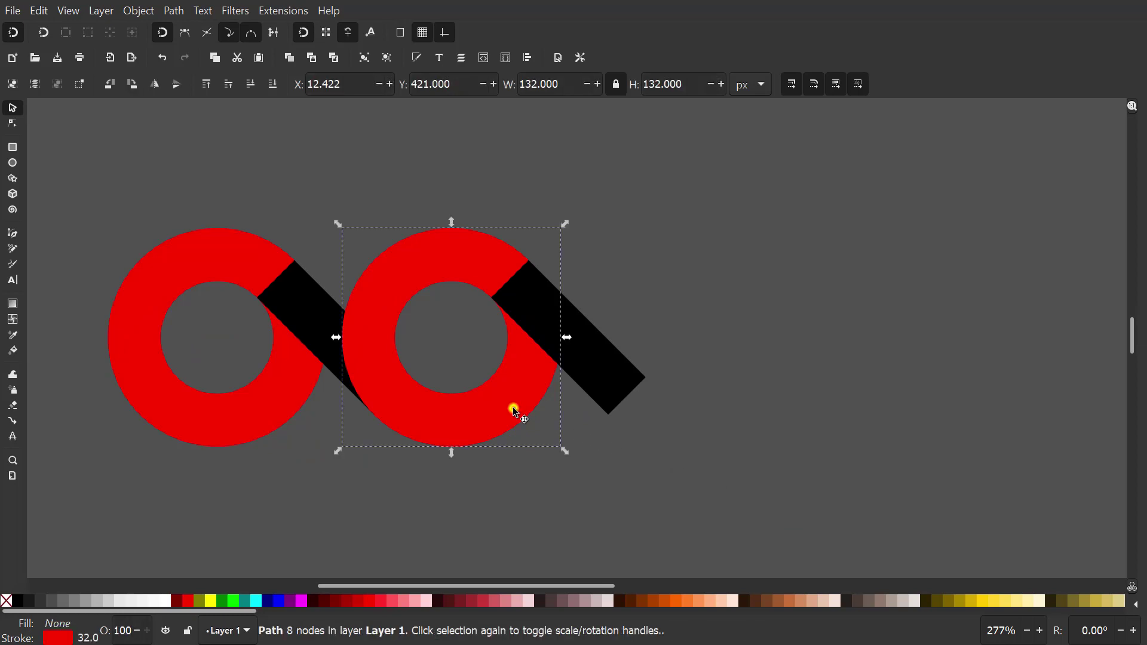
right_click(516, 413)
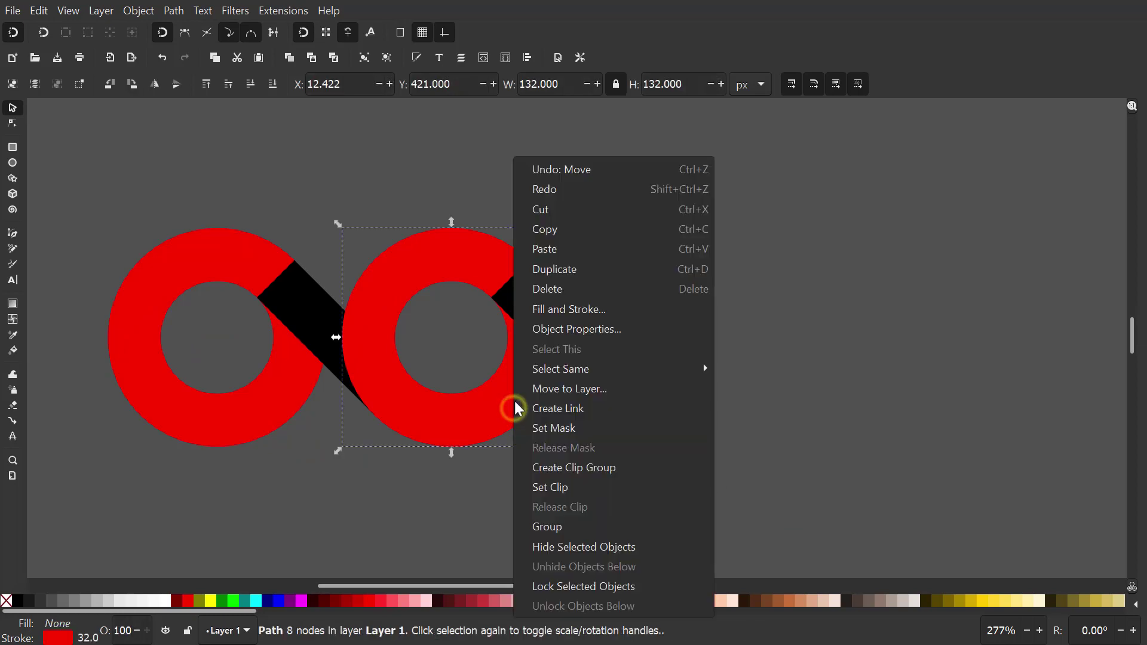
left_click(542, 272)
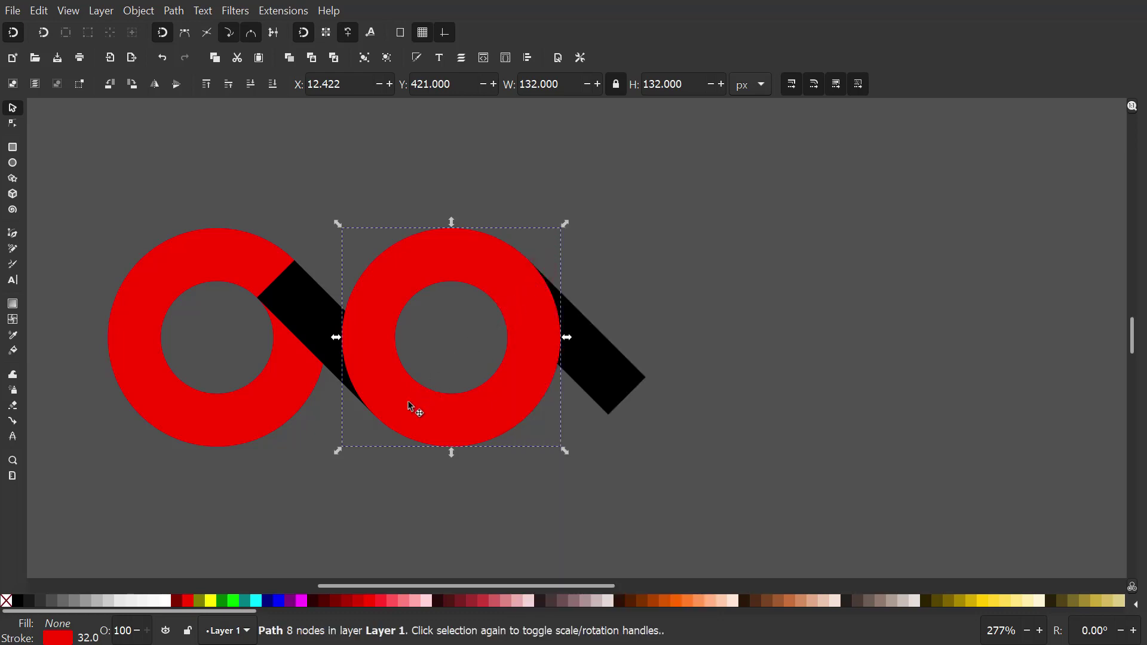
left_click_drag(418, 411, 642, 406)
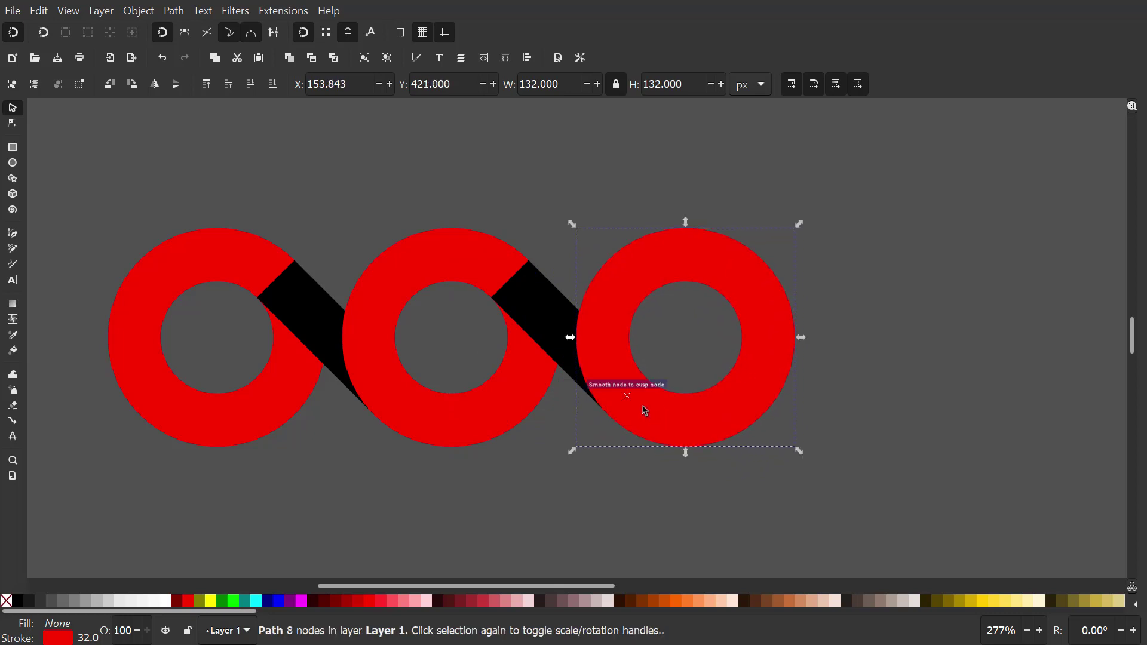
left_click(611, 170)
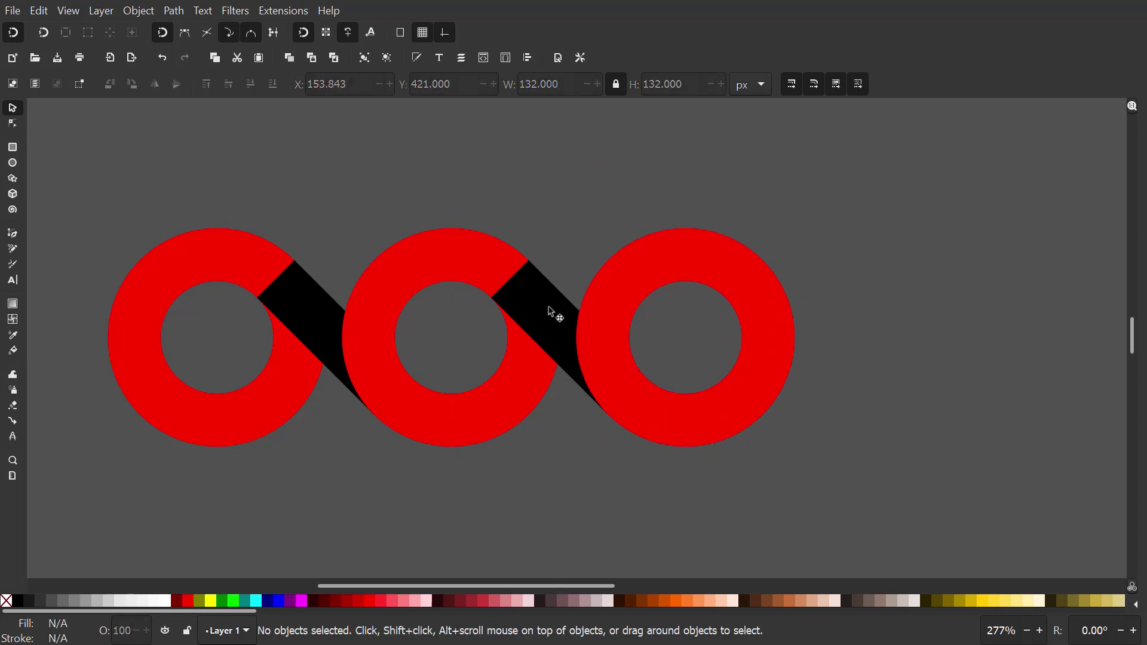
Duplicate the second bar, place the copy's rotation center on its upper end, and snap that point to the third ring's center.
left_click(549, 312)
right_click(548, 312)
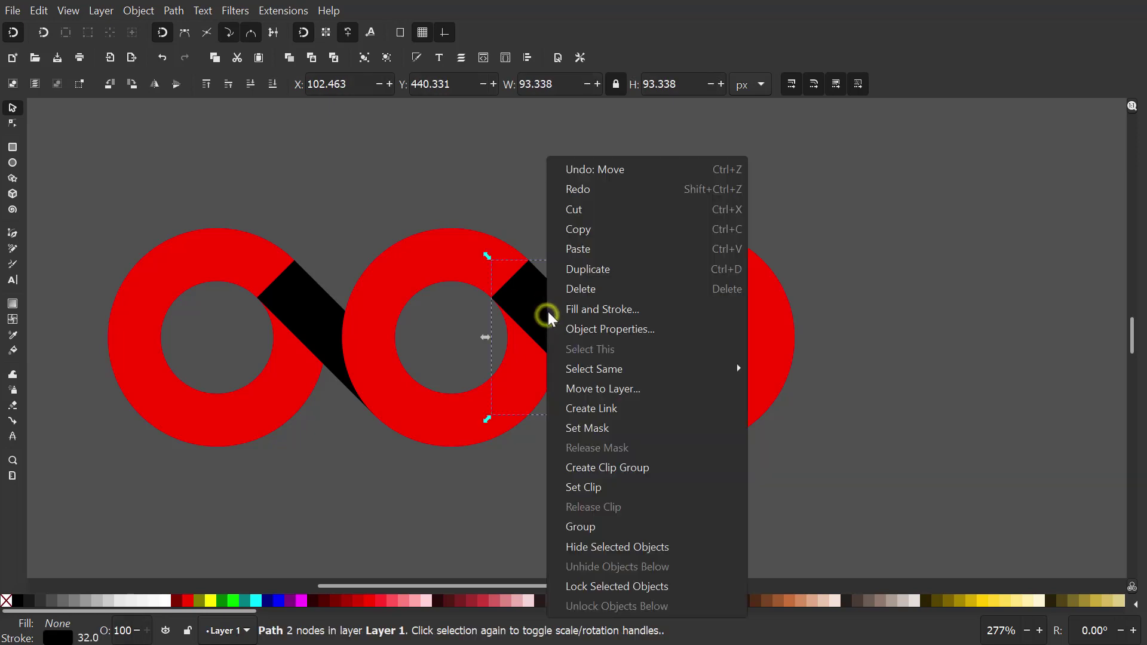
left_click(564, 270)
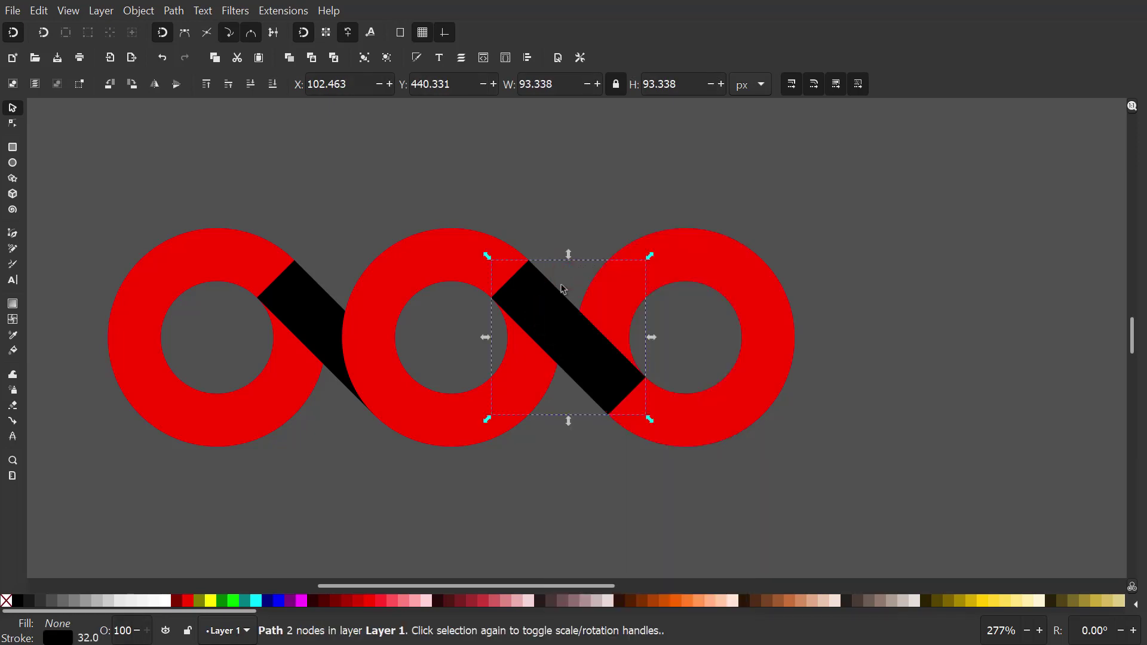
left_click(558, 324)
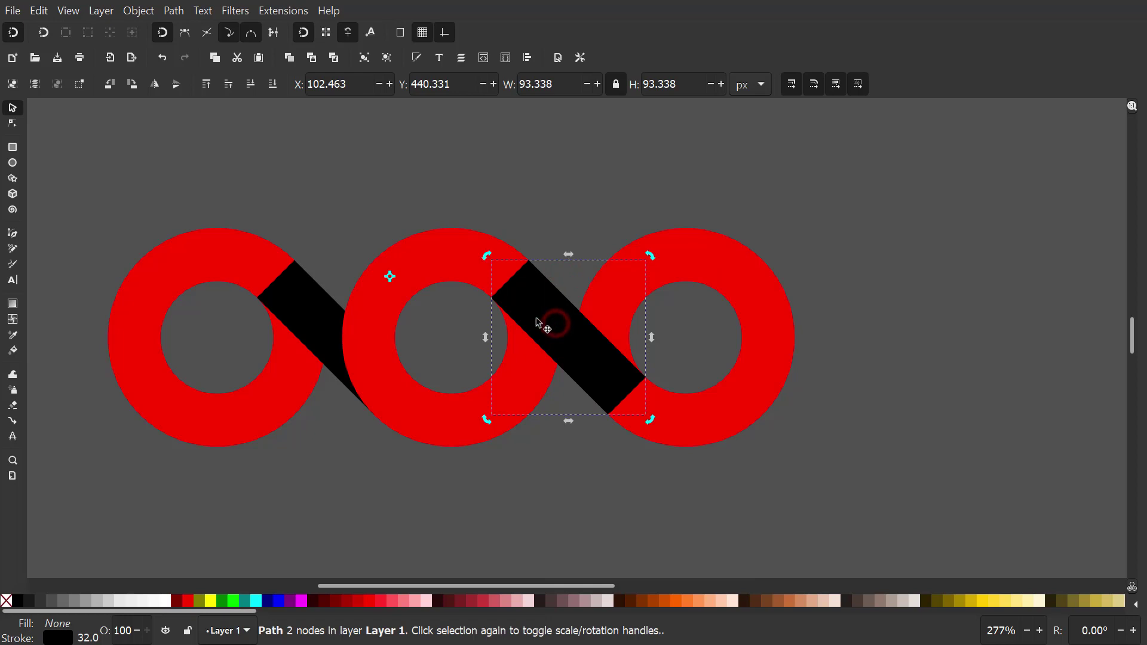
left_click_drag(390, 278, 707, 372)
left_click_drag(707, 371, 707, 371)
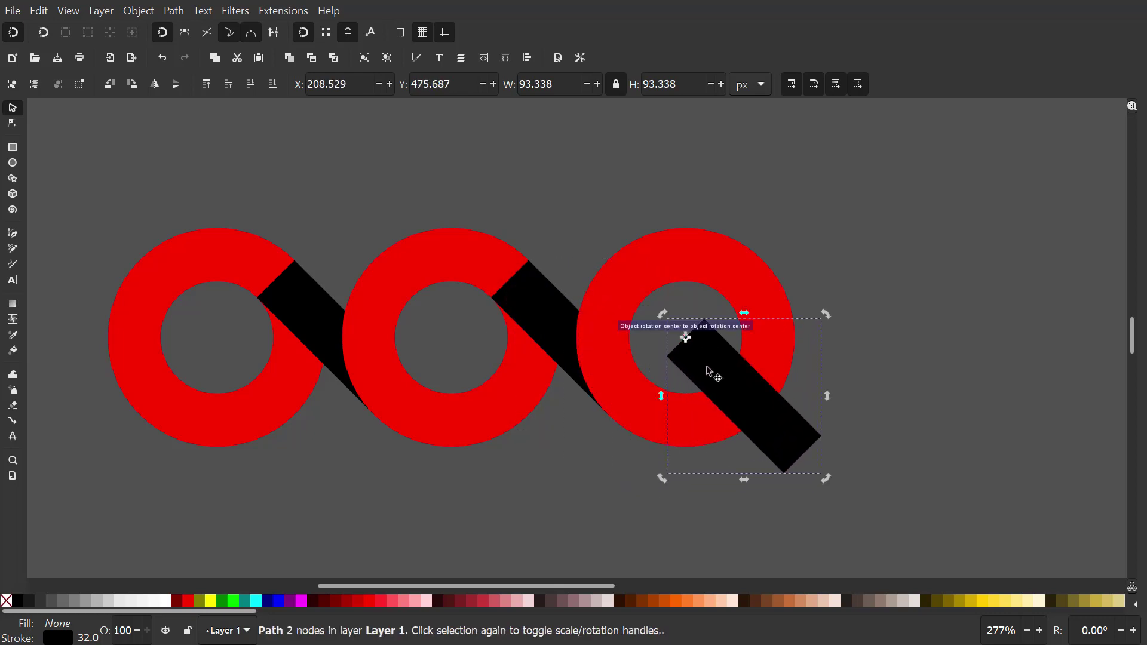
Duplicate the bar at the third ring and flip the copy vertically about the ring's center.
right_click(745, 395)
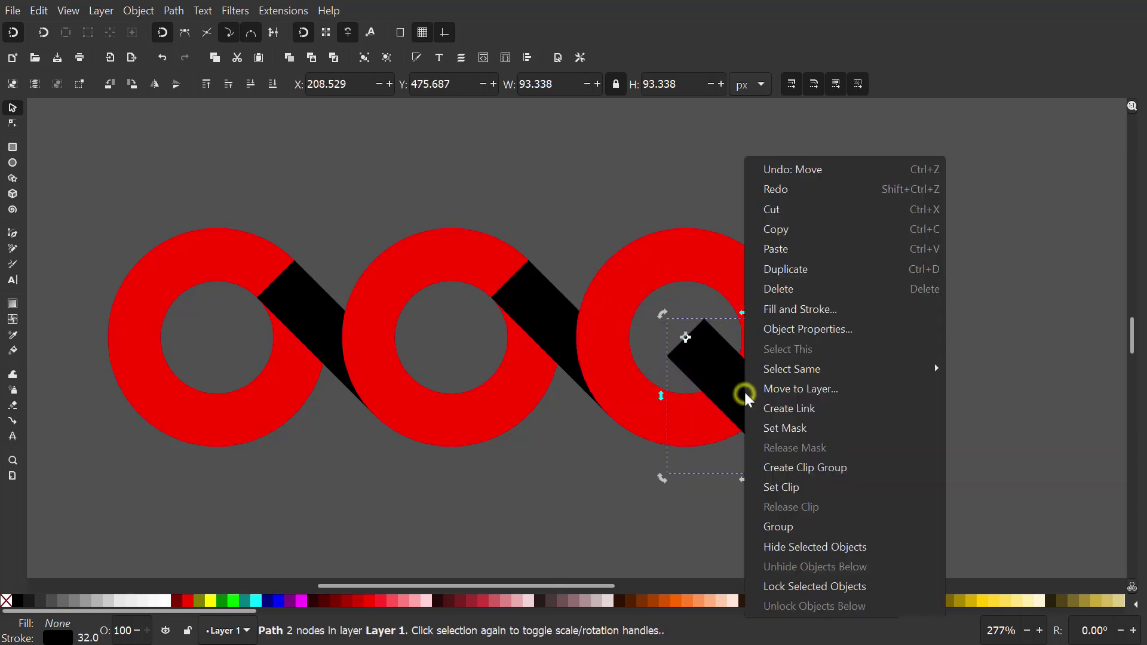
left_click(762, 274)
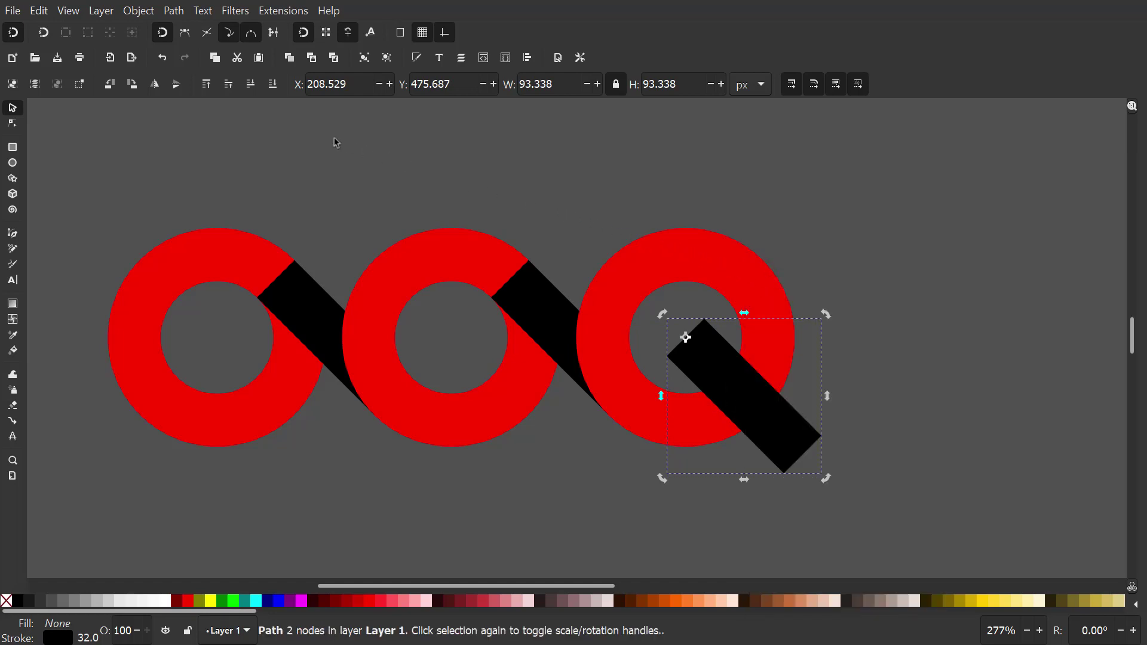
left_click(176, 85)
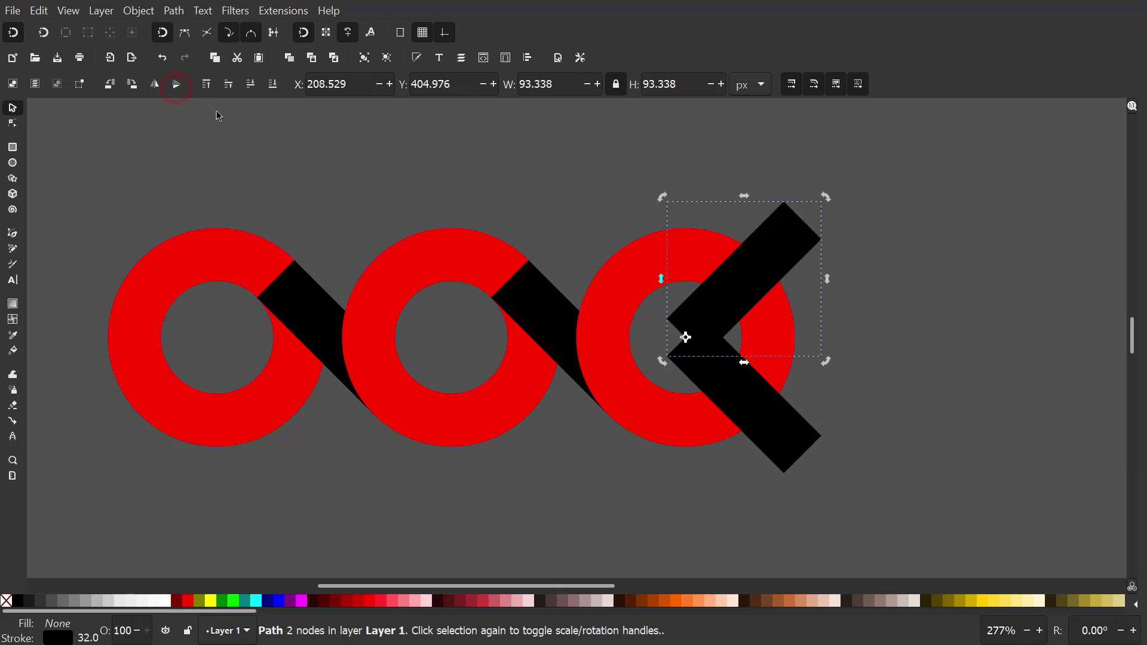
Join the overlapping end nodes of the two mirrored bars at the third ring's center into one corner.
left_click(786, 442, "shift")
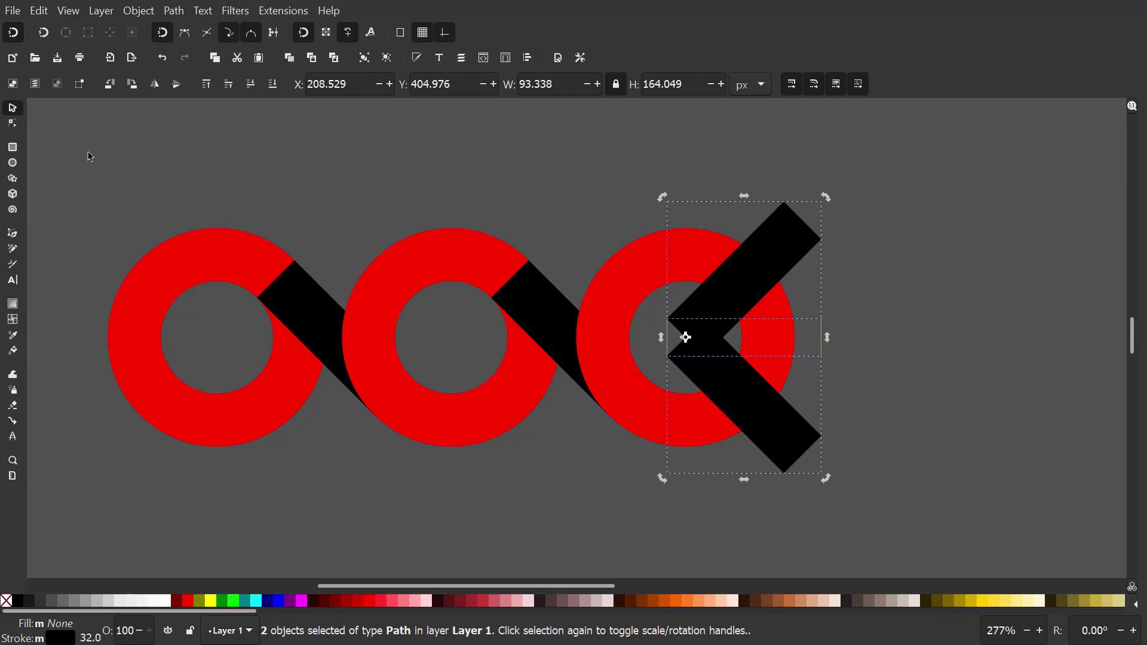
left_click(12, 124)
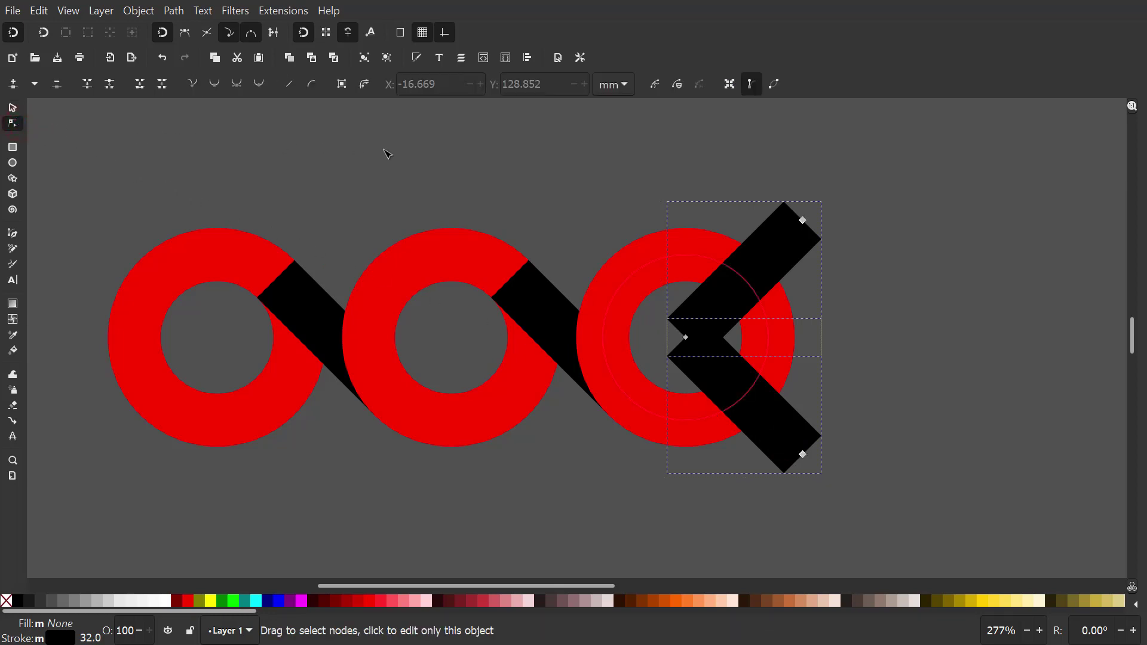
left_click_drag(576, 160, 732, 474)
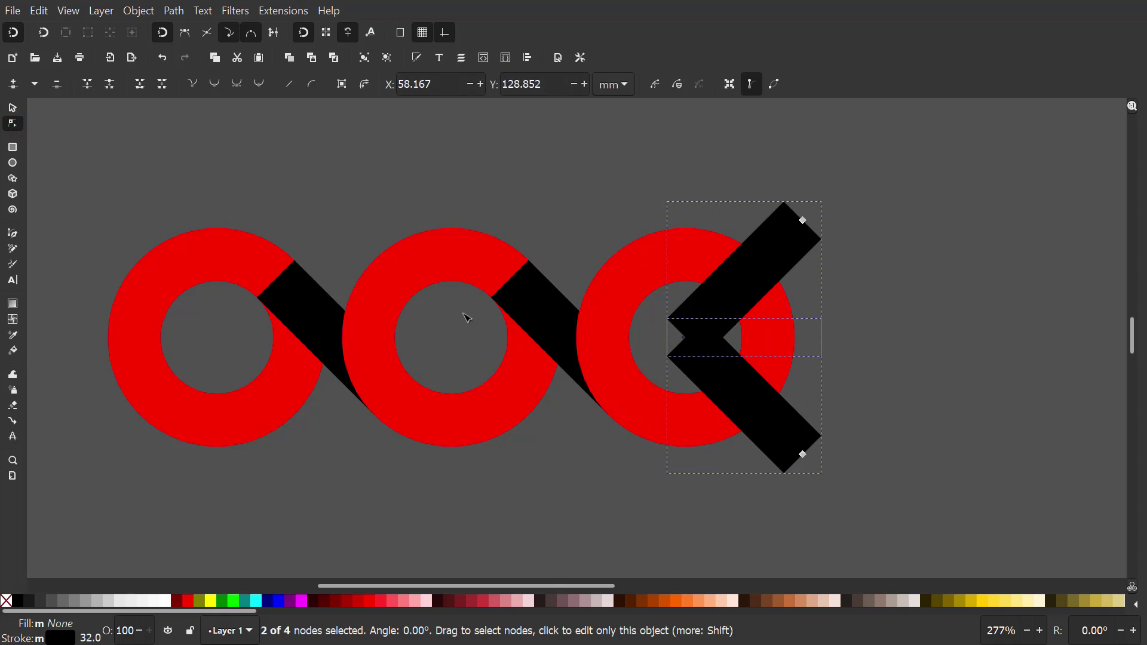
left_click(84, 89)
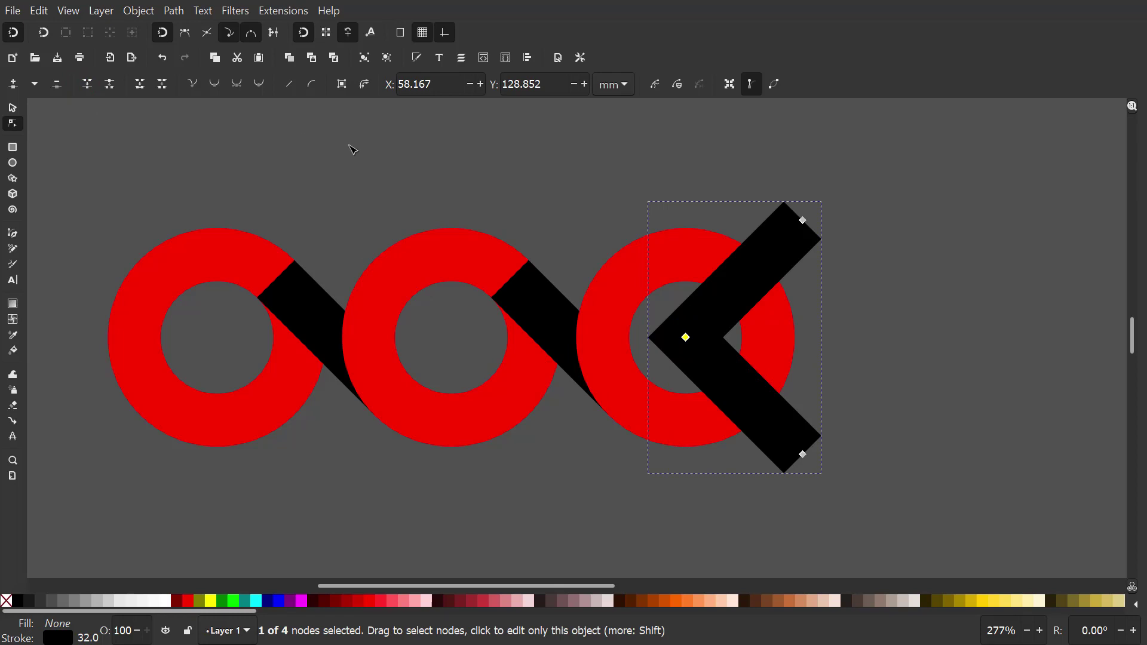
Cut the third ring's path with the V-shaped bar using Cut Path.
left_click(368, 150)
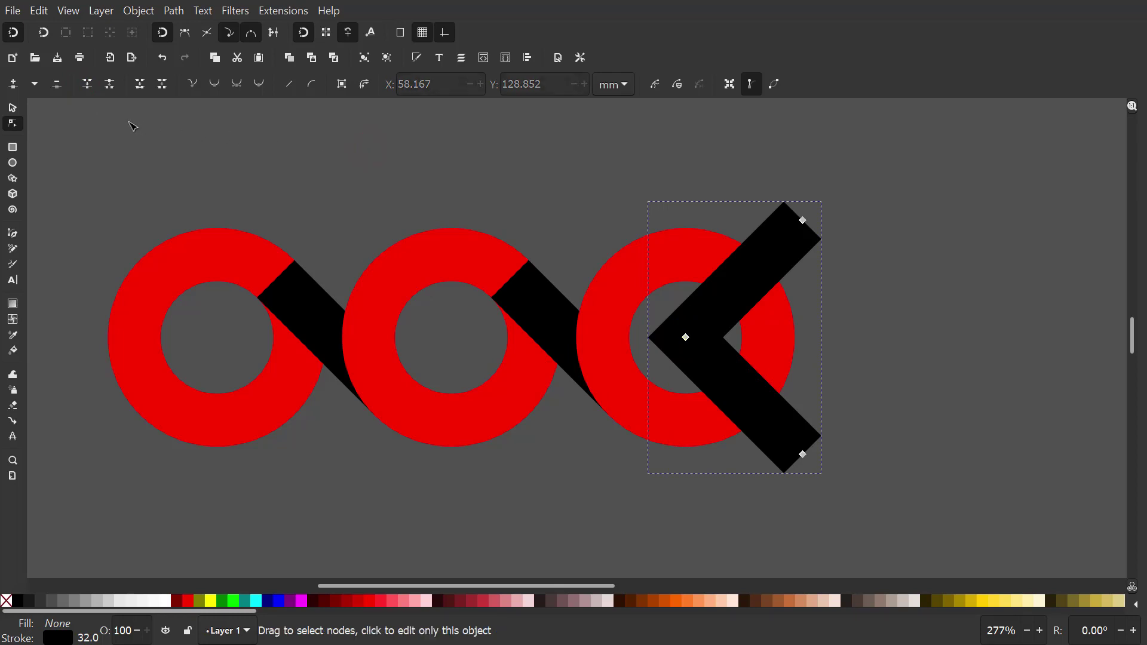
left_click(13, 108)
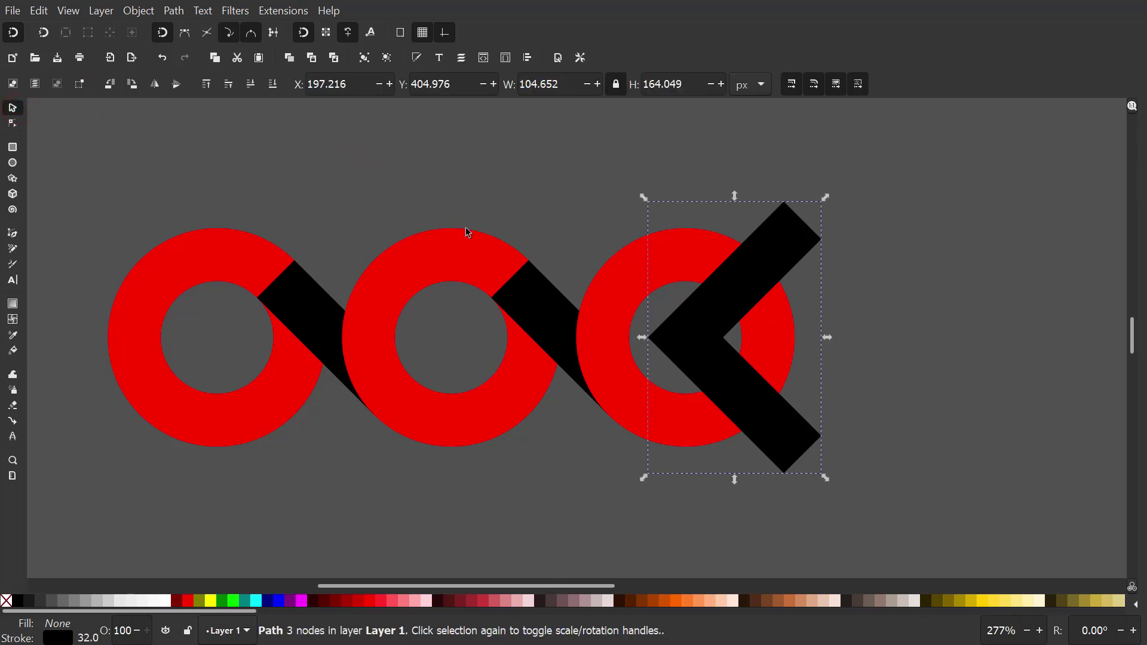
left_click(622, 274, "shift")
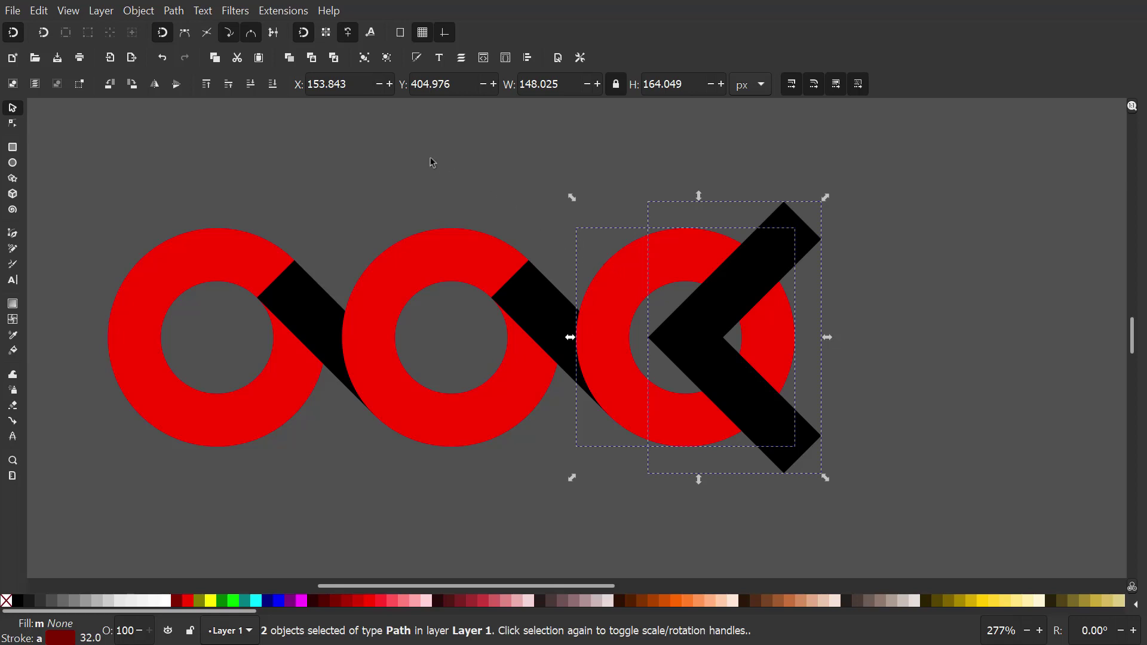
left_click(174, 11)
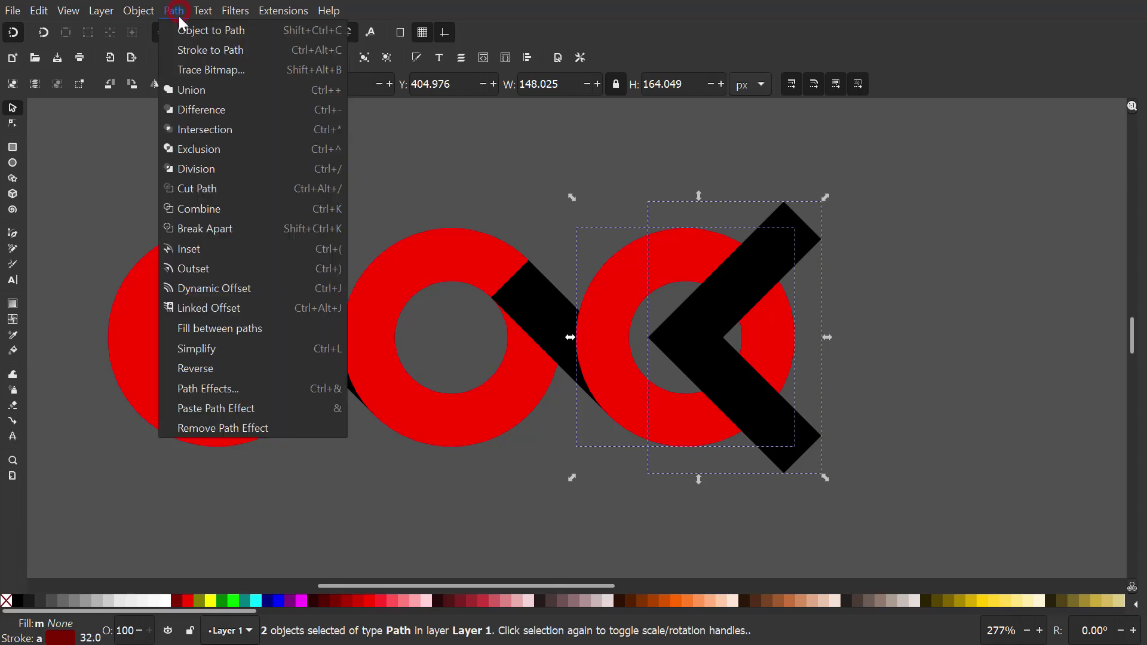
left_click(179, 188)
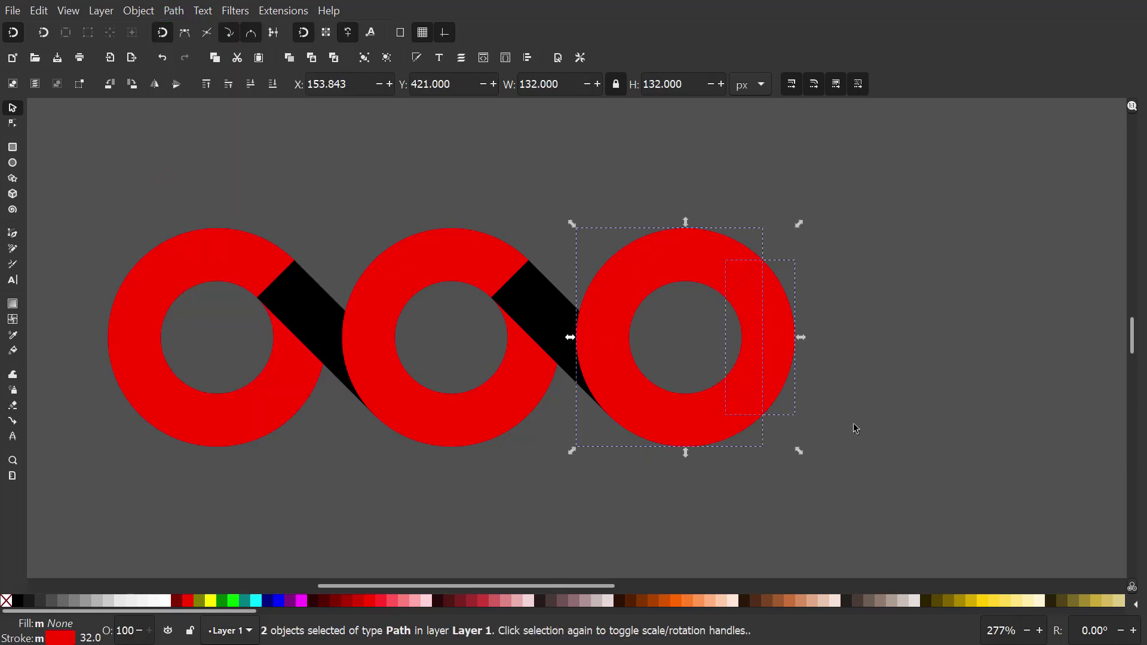
left_click(941, 458)
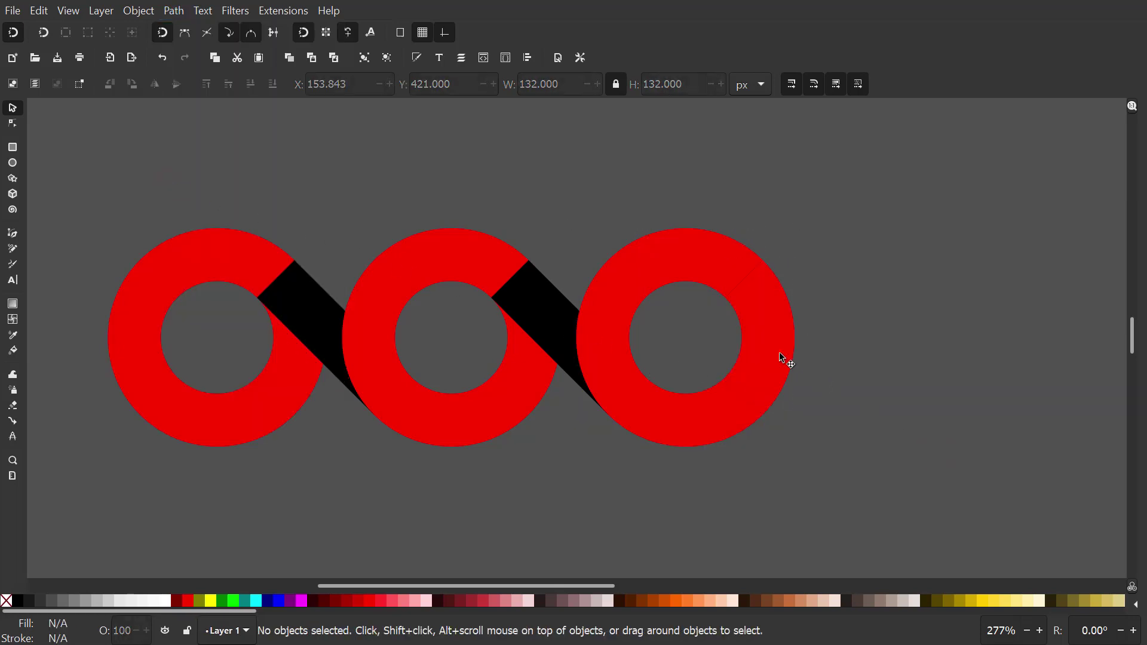
Pull the cut-off arc on the third ring's open side away from the ring and delete it.
left_click_drag(782, 358, 876, 335)
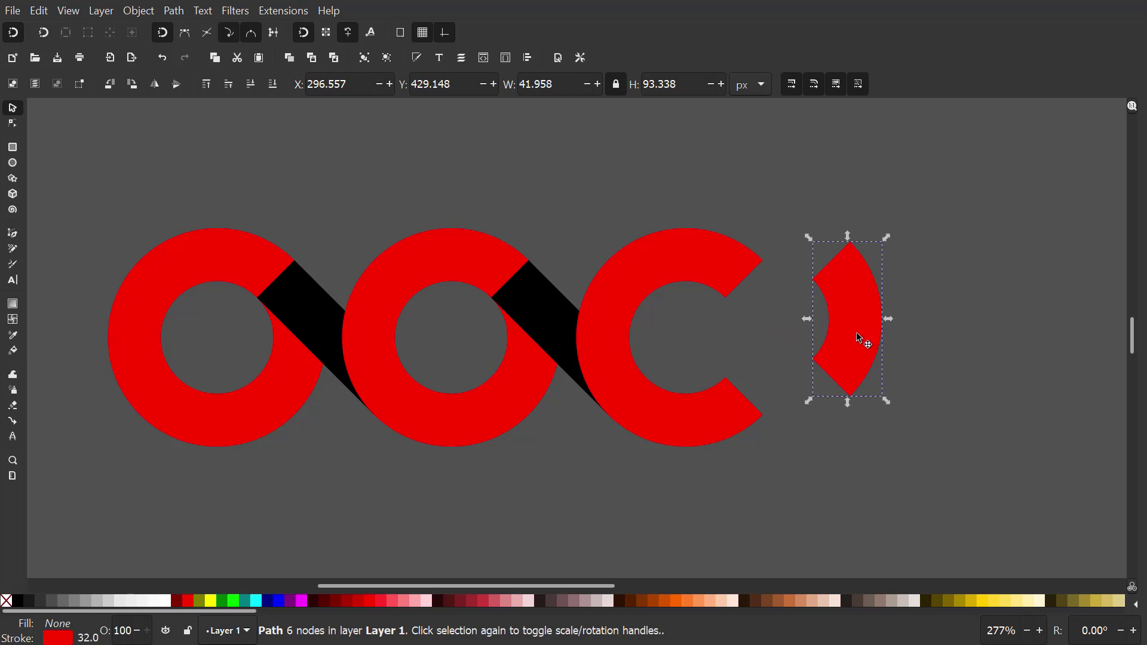
right_click(858, 338)
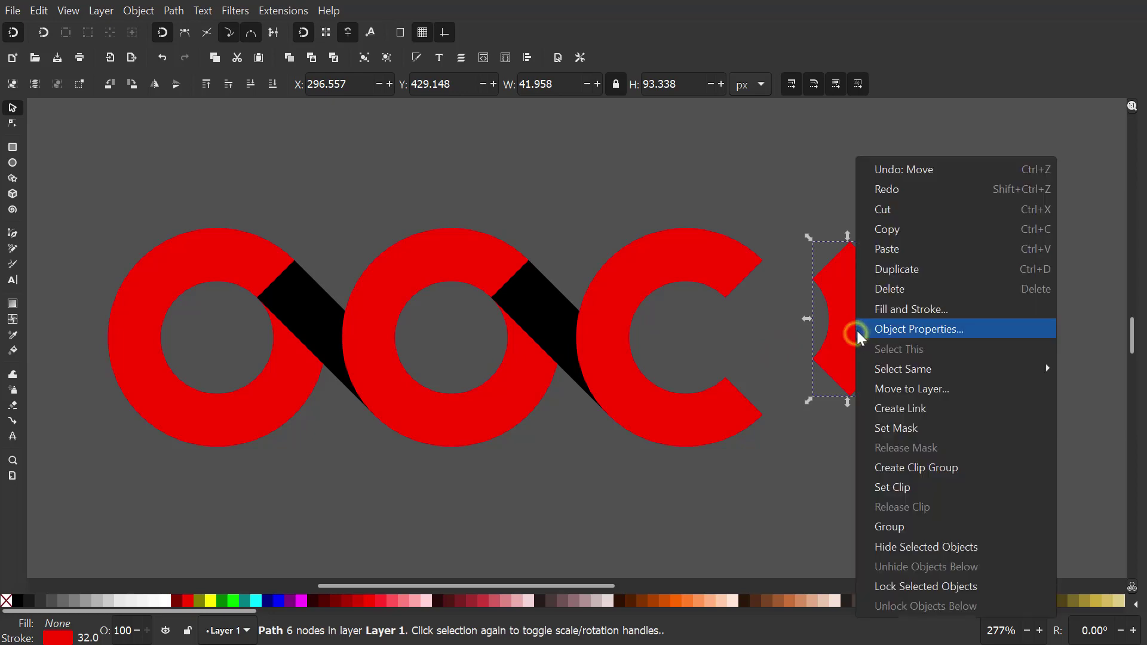
left_click(879, 293)
Draw a vertical line about 195 px long upward from the second ring's leftmost node and set its stroke width to 32 px.
scroll(877, 290, "up", 2)
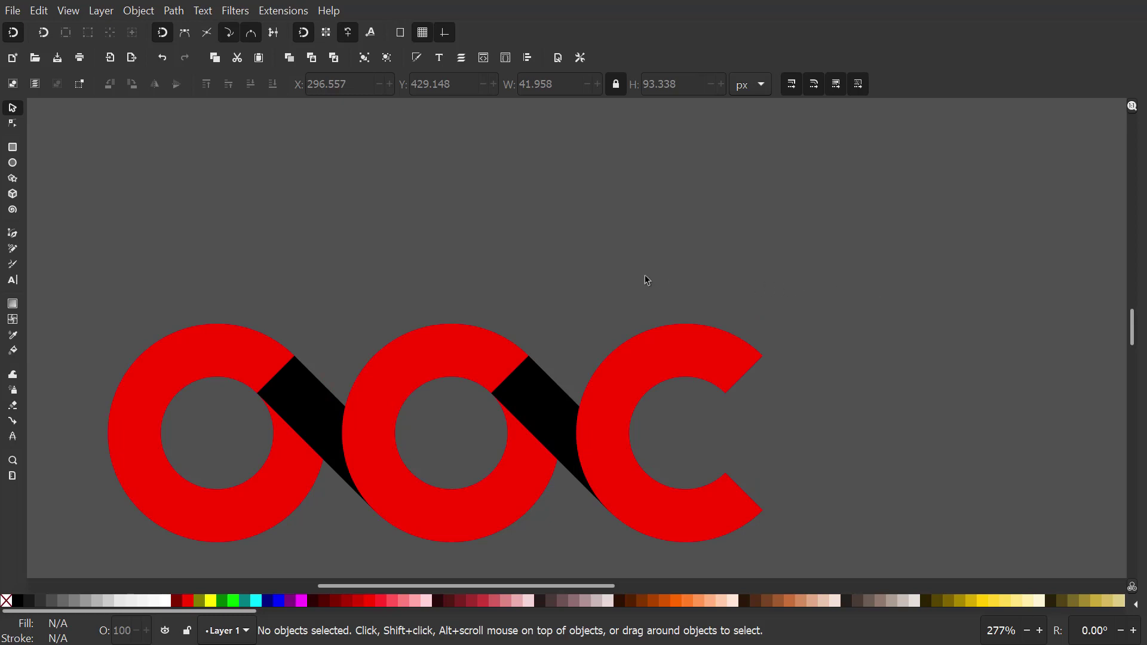
left_click(13, 236)
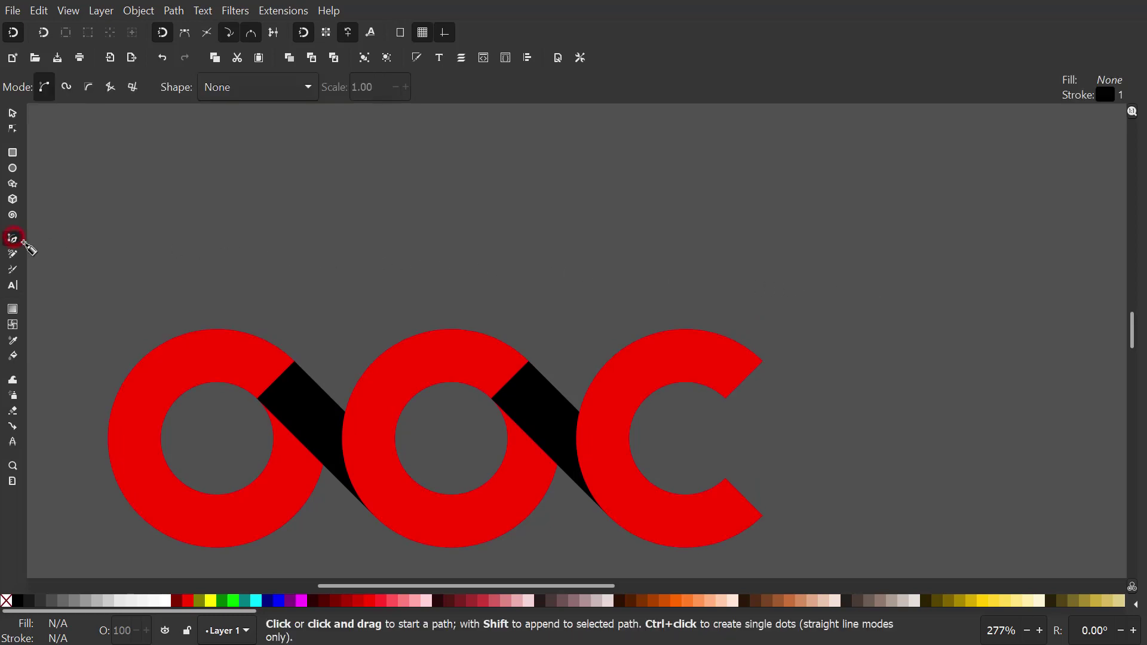
left_click(370, 439)
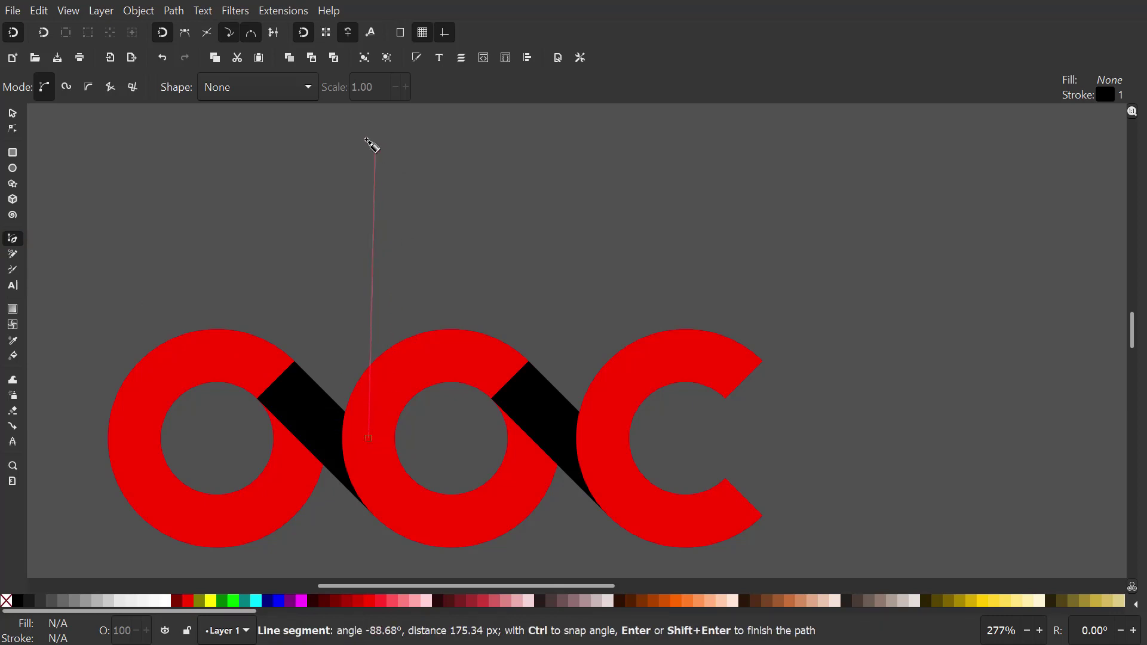
left_click(369, 117)
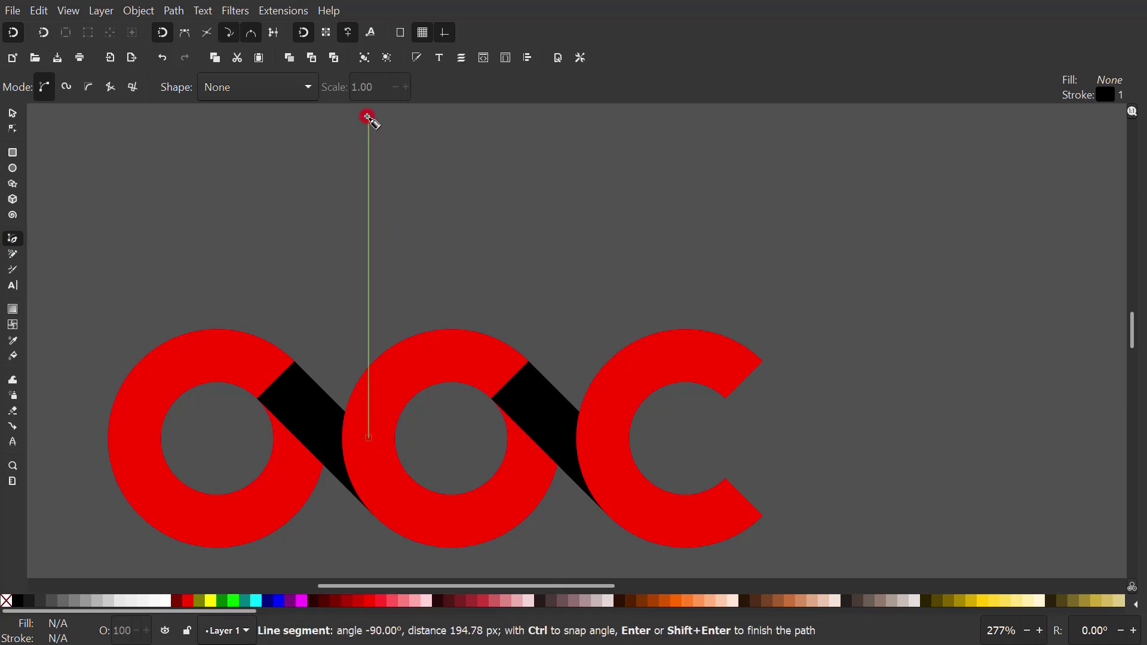
right_click(437, 168)
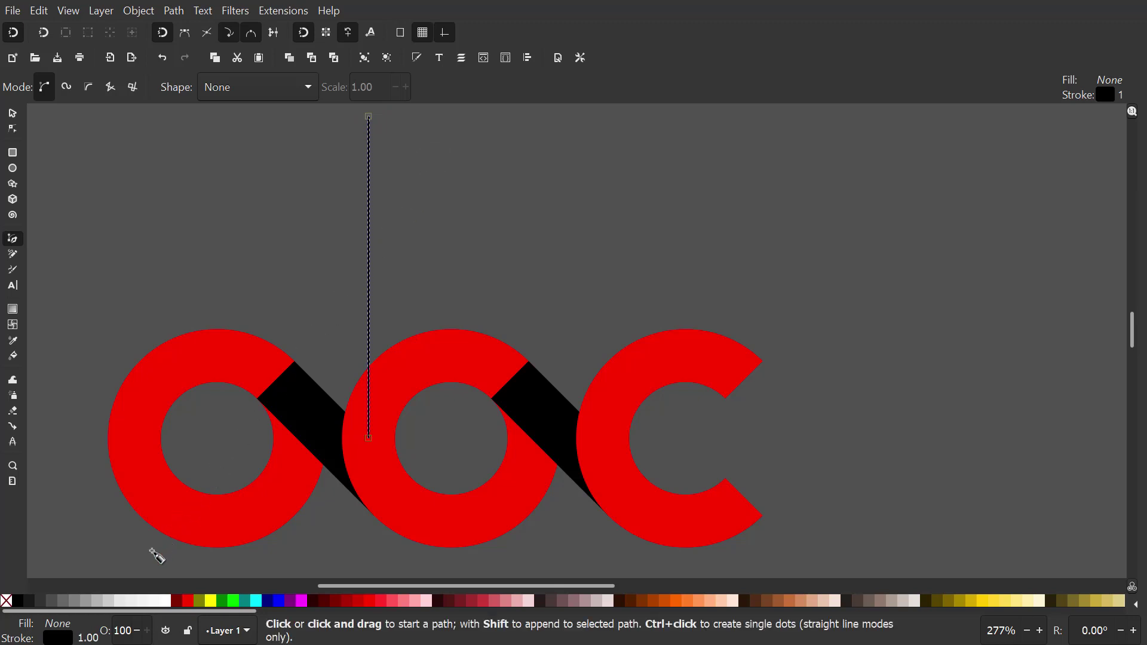
right_click(88, 636)
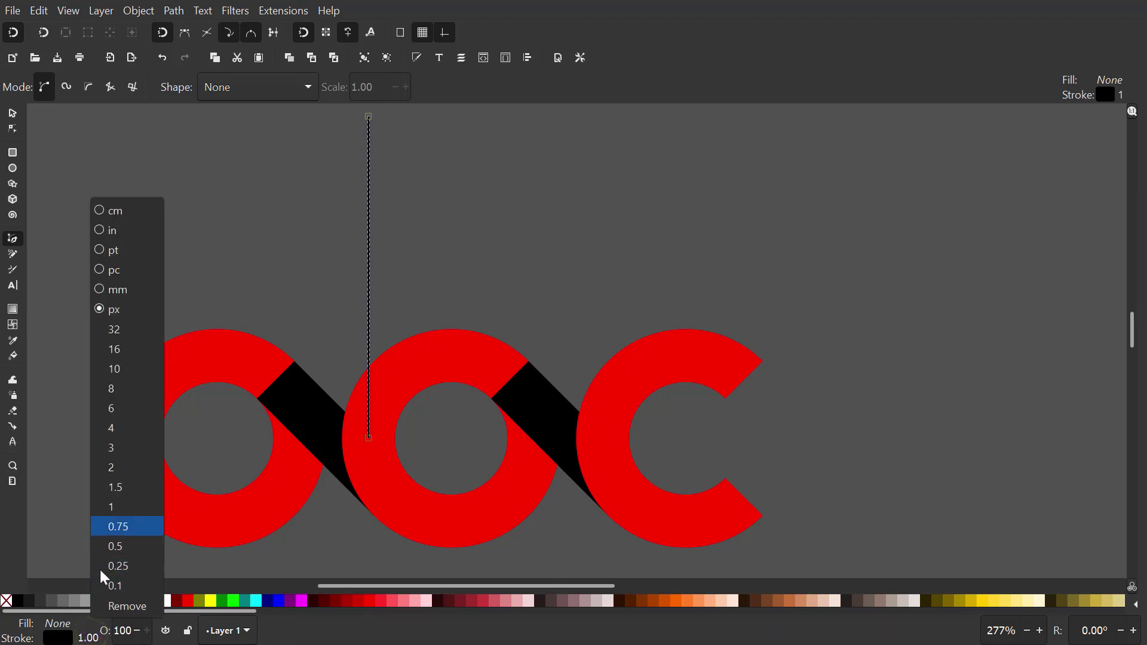
left_click(136, 332)
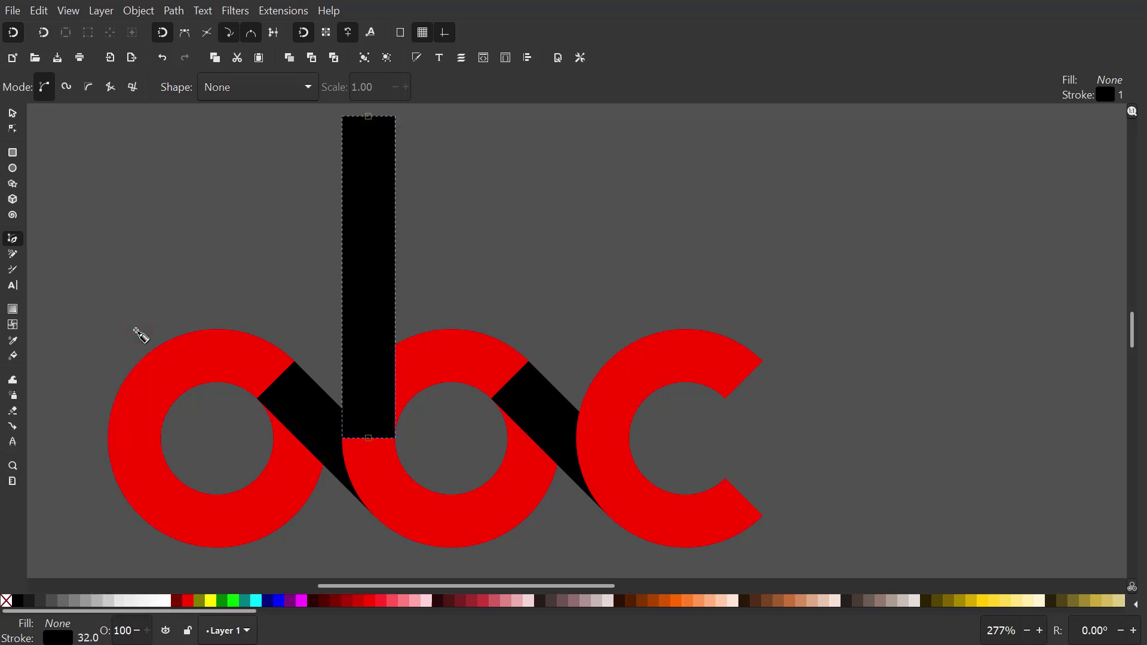
Select all six objects of the design and convert their strokes to paths.
key("minus")
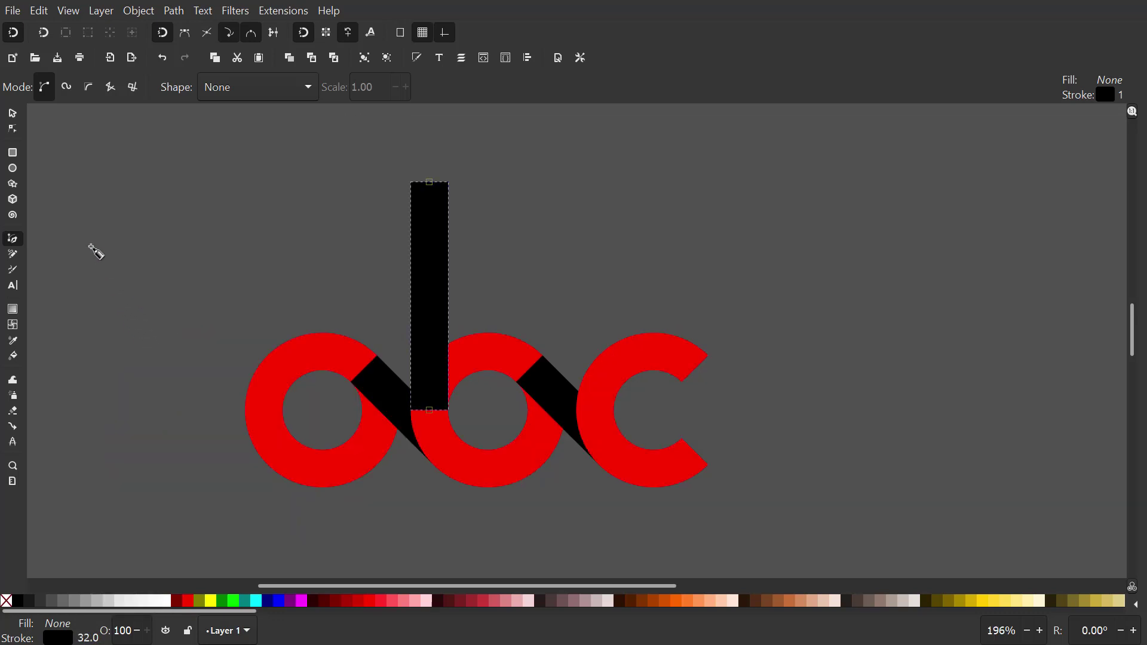
left_click(20, 114)
left_click_drag(188, 143, 781, 563)
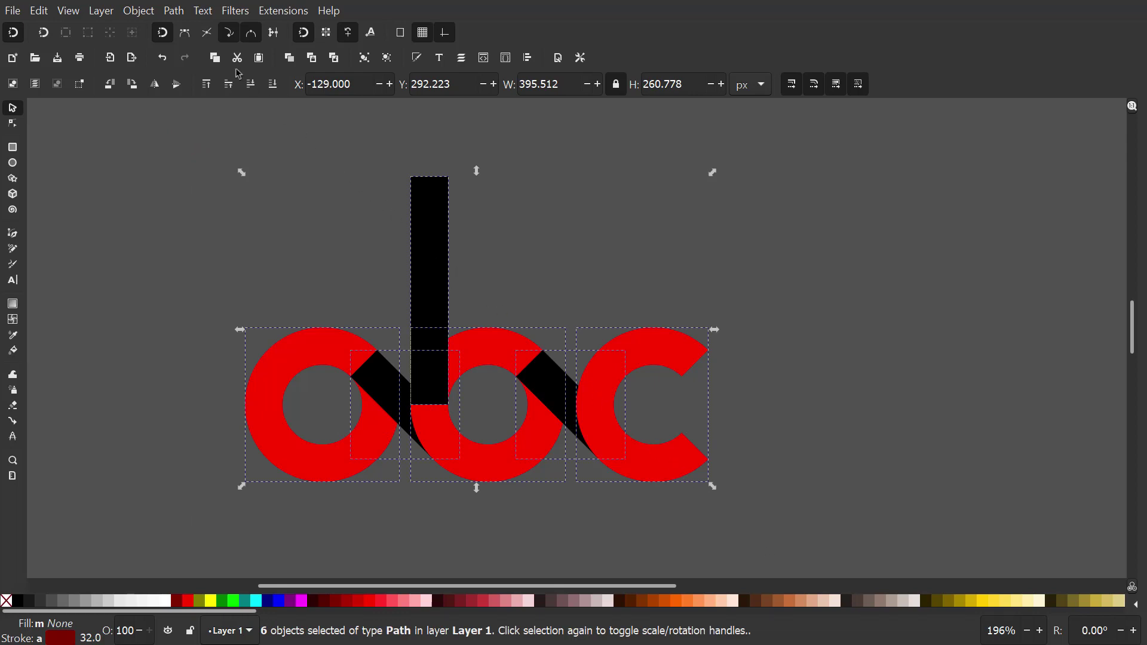
left_click(175, 12)
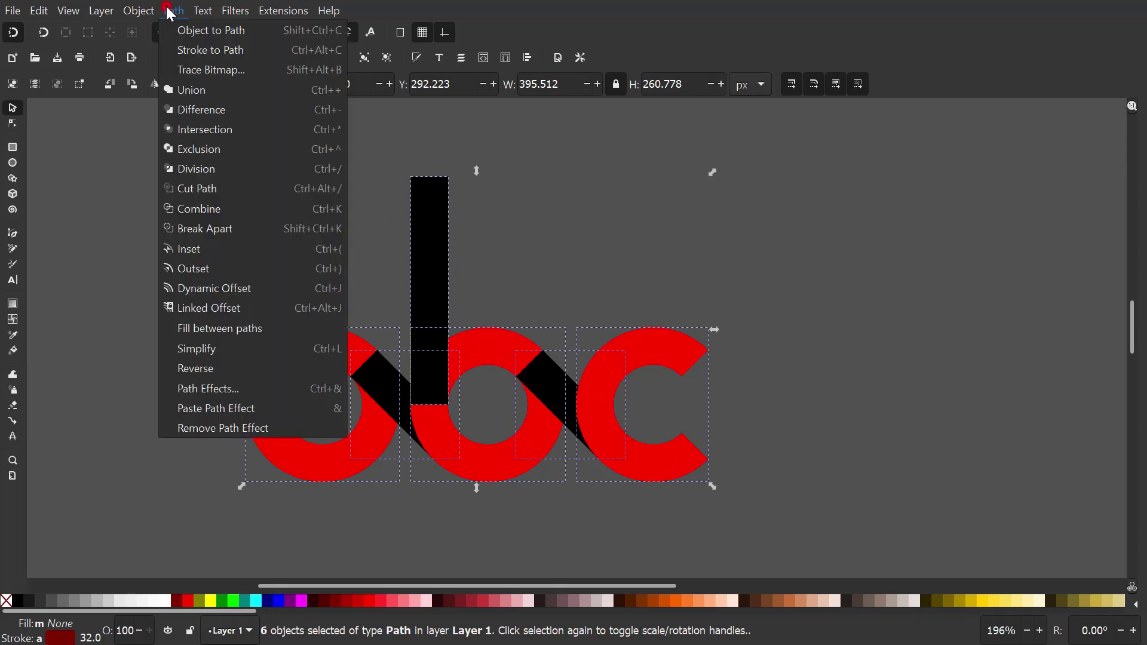
left_click(168, 51)
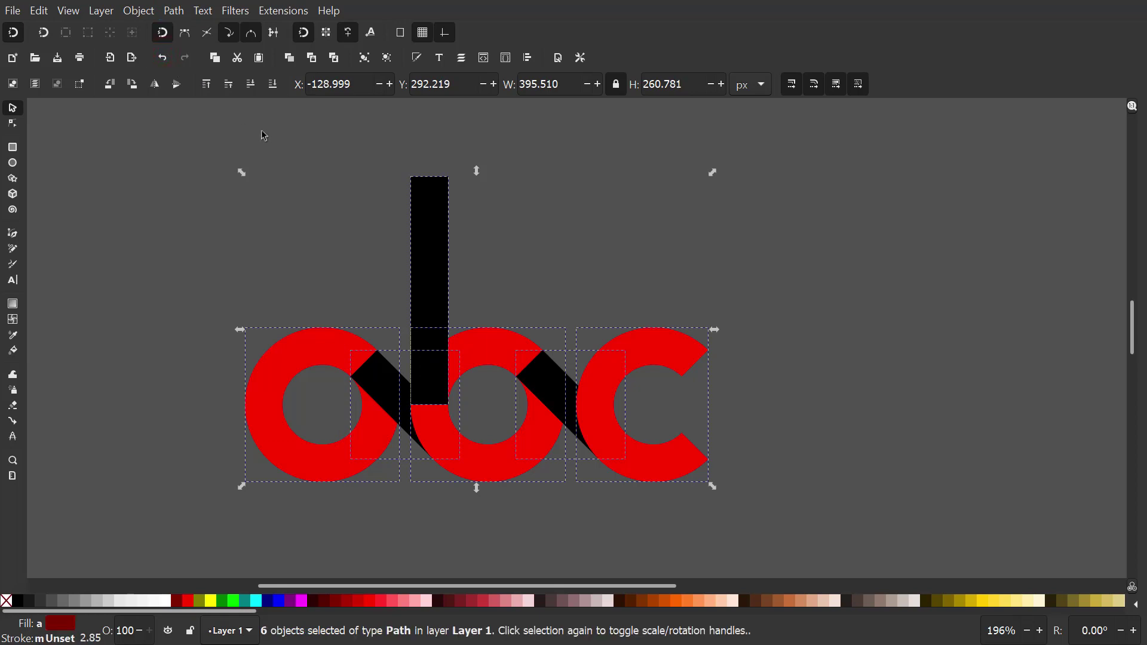
left_click(301, 164)
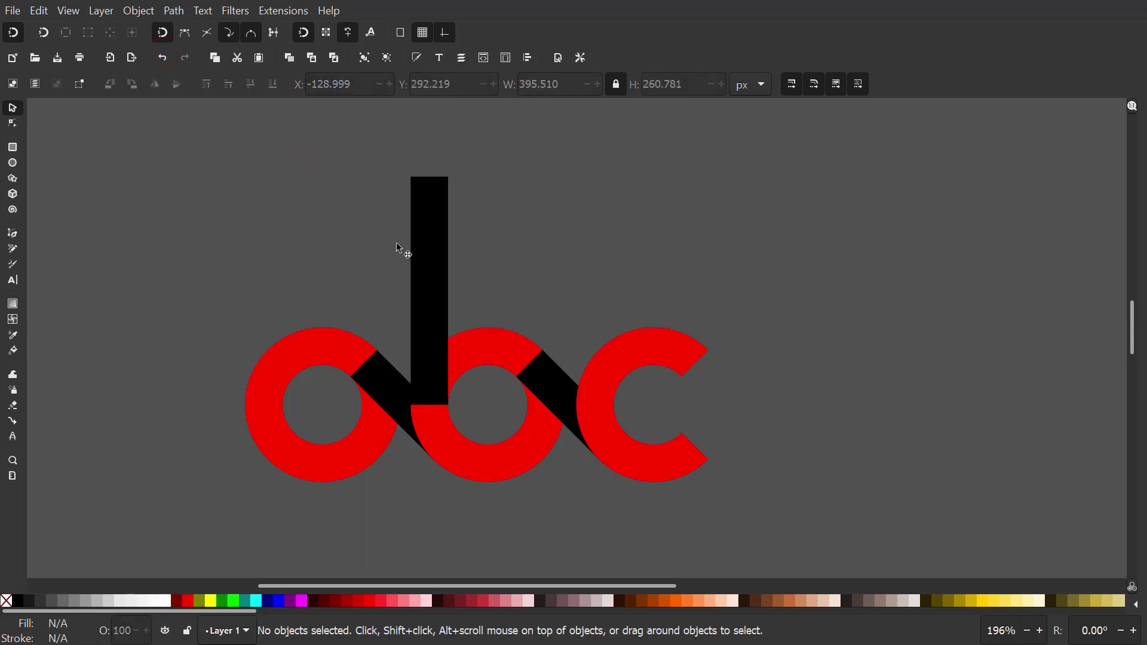
Unite the vertical bar and the second ring into one letter b shape.
left_click(429, 270)
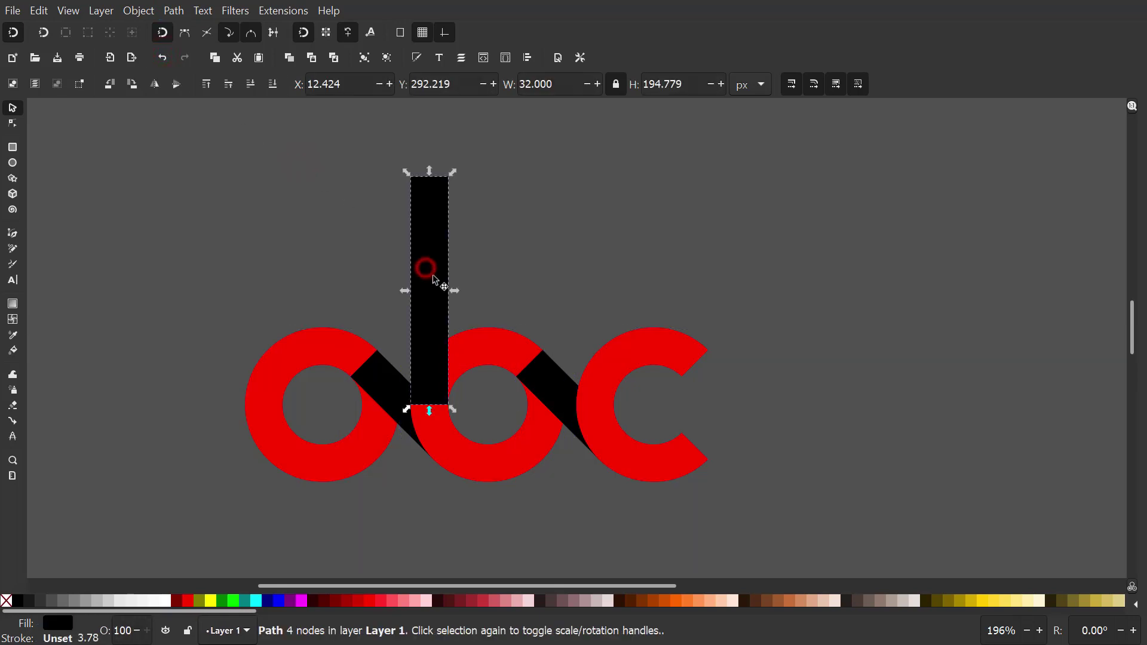
left_click(501, 340, "shift")
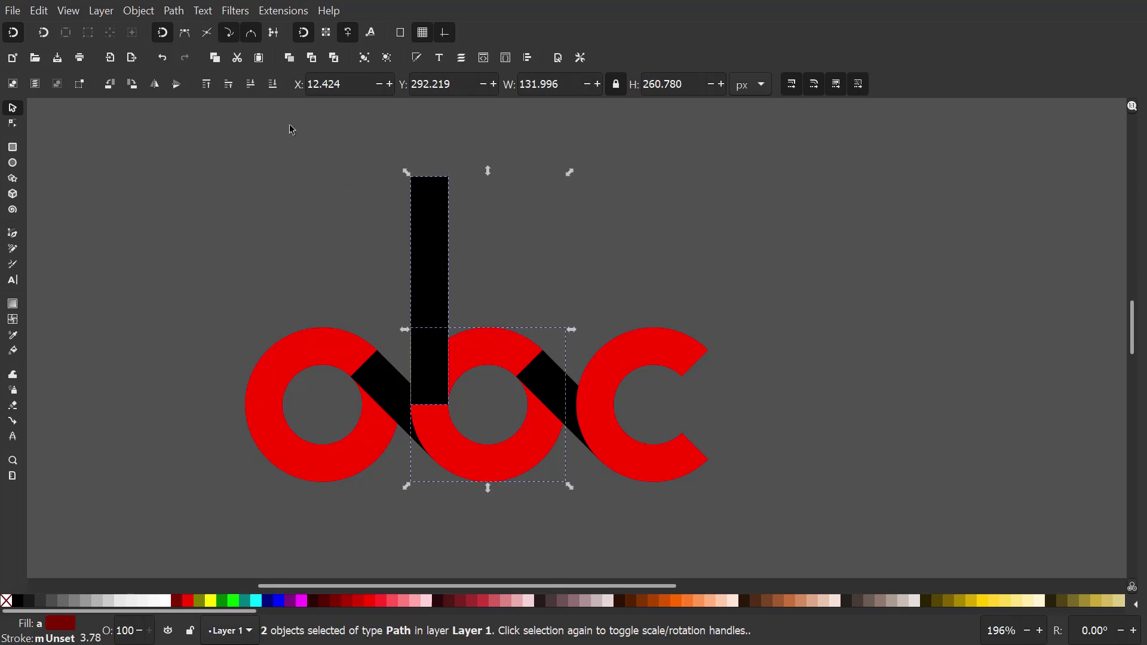
left_click(175, 11)
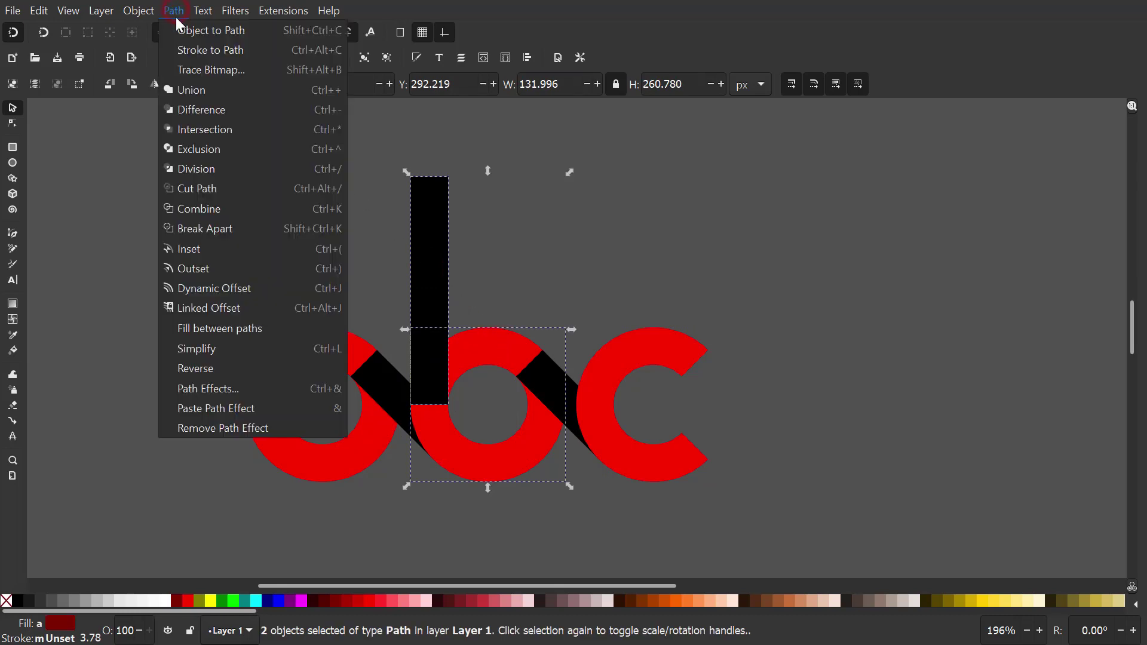
left_click(179, 90)
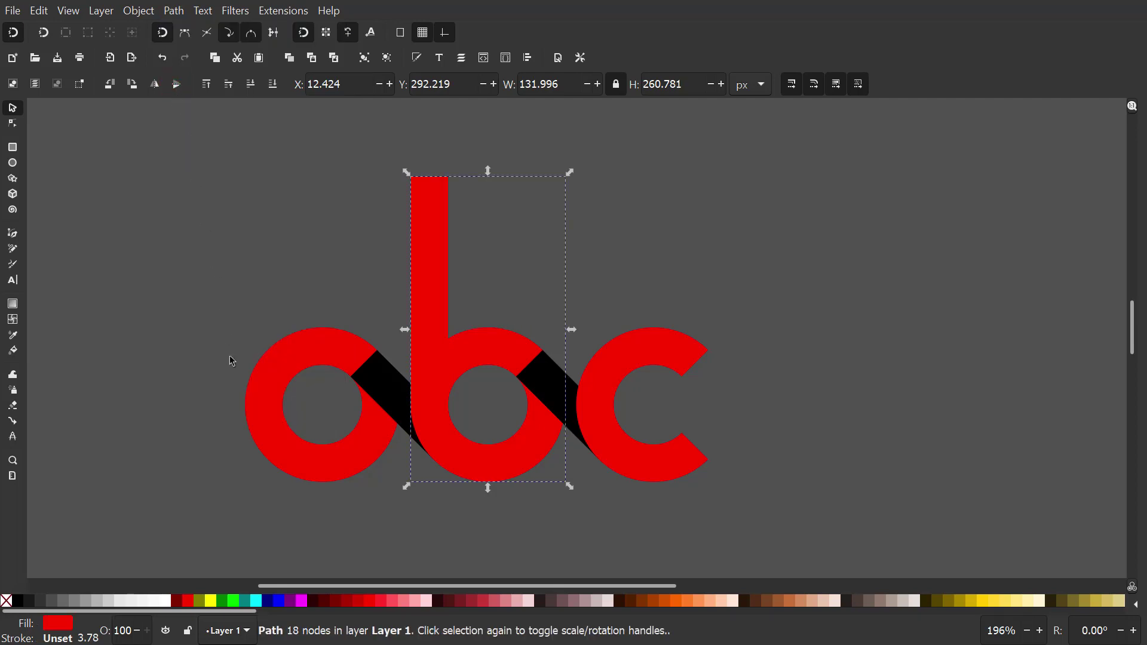
Fill the letter b with blue and the letter c with green.
left_click(278, 600)
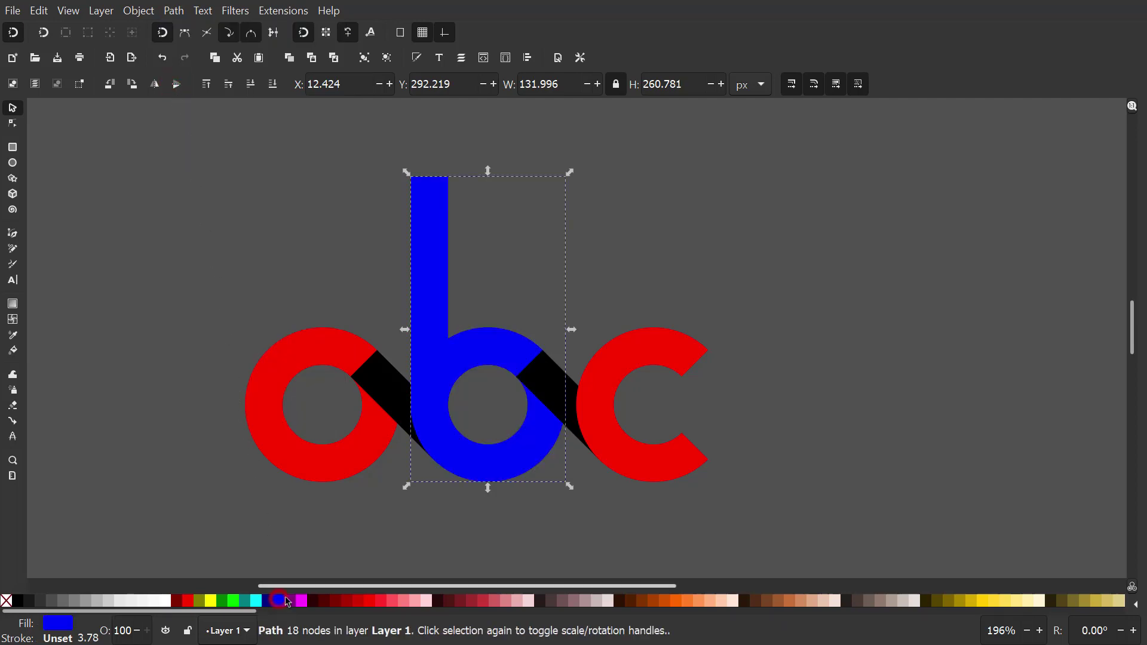
left_click(743, 528)
left_click(646, 469)
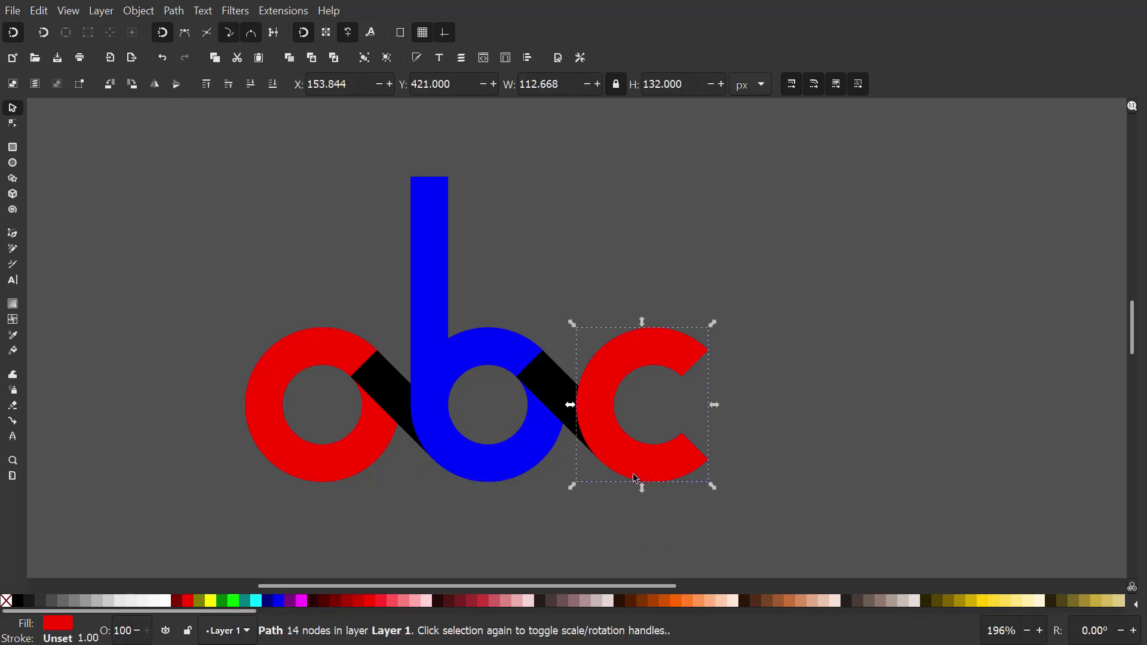
left_click(233, 600)
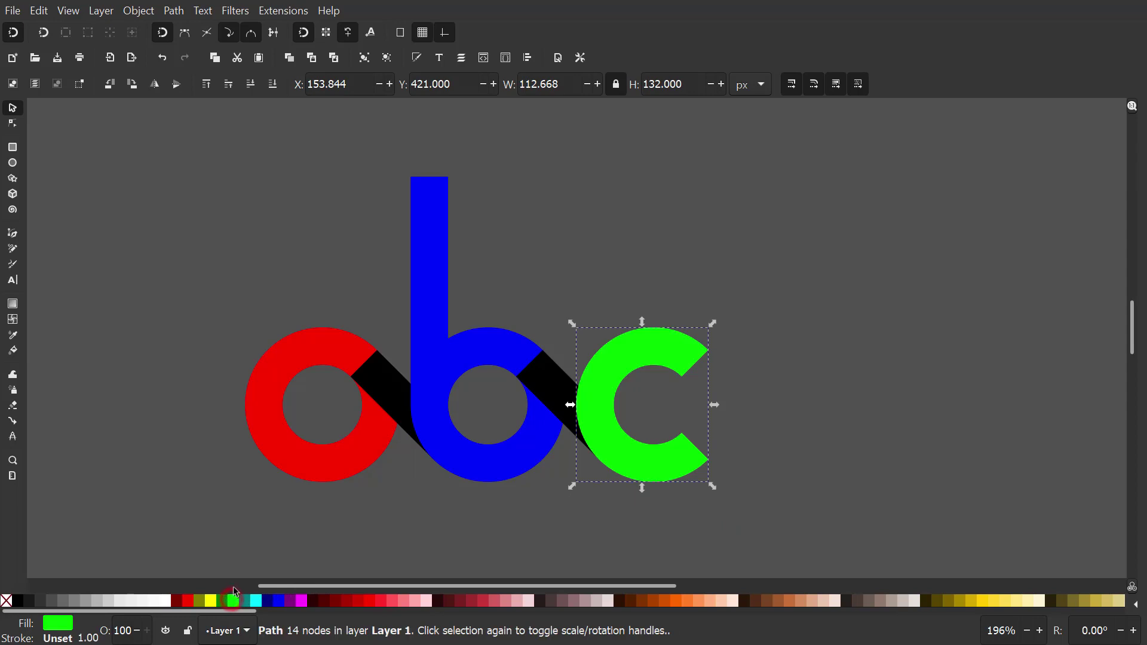
left_click(298, 280)
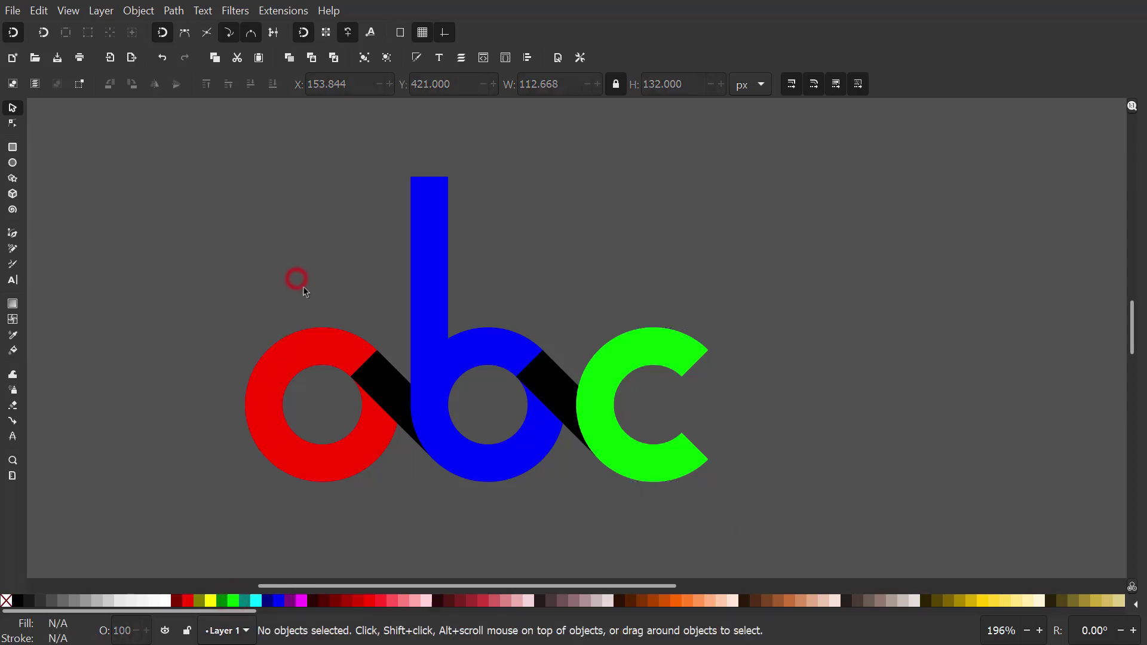
Duplicate the first slanted bar and move the copy diagonally down-left until its top corner snaps to the original's upper-left end corner.
left_click(380, 385)
right_click(383, 387)
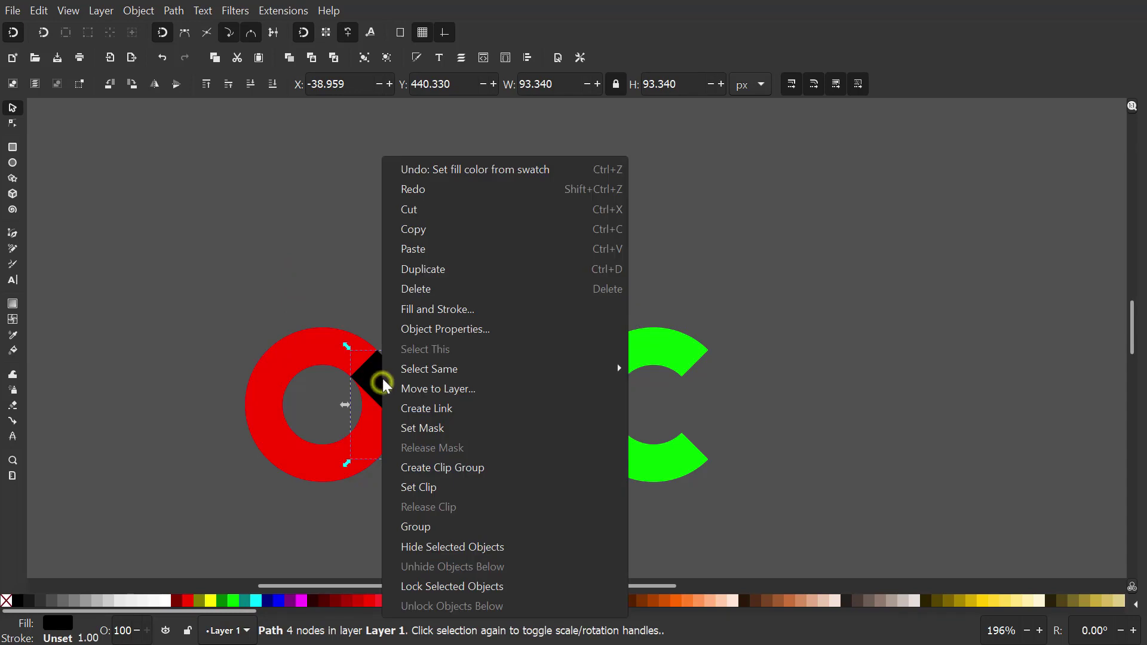
left_click(405, 273)
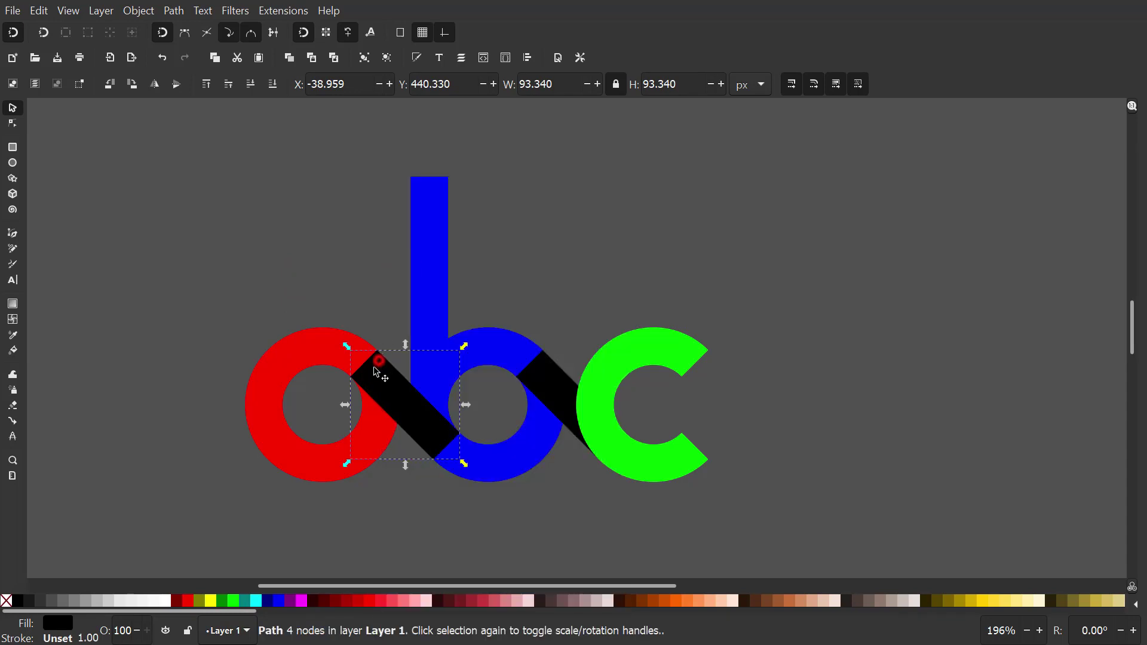
left_click_drag(378, 369, 351, 391)
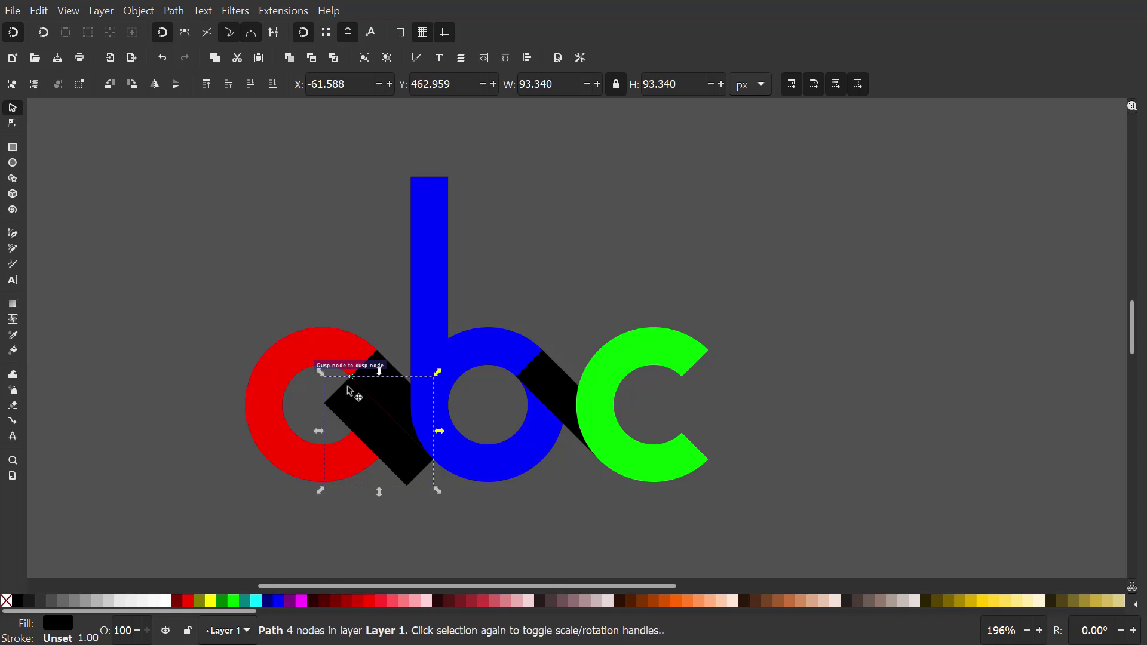
Subtract the duplicated bar from the red ring with Difference.
left_click(307, 356, "shift")
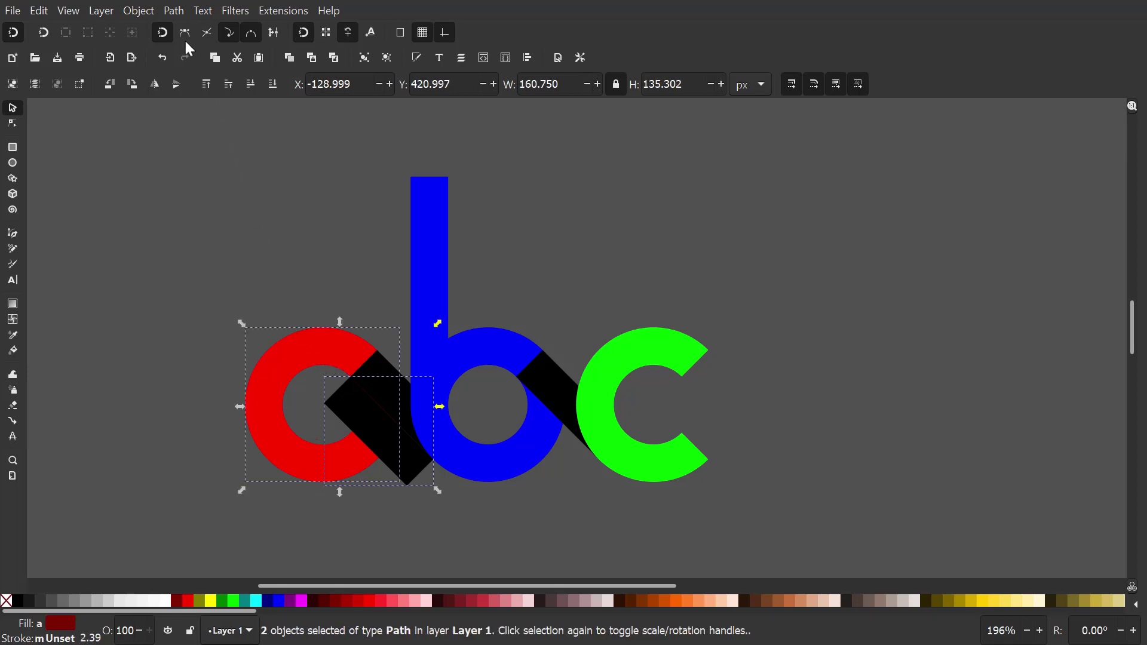
left_click(174, 12)
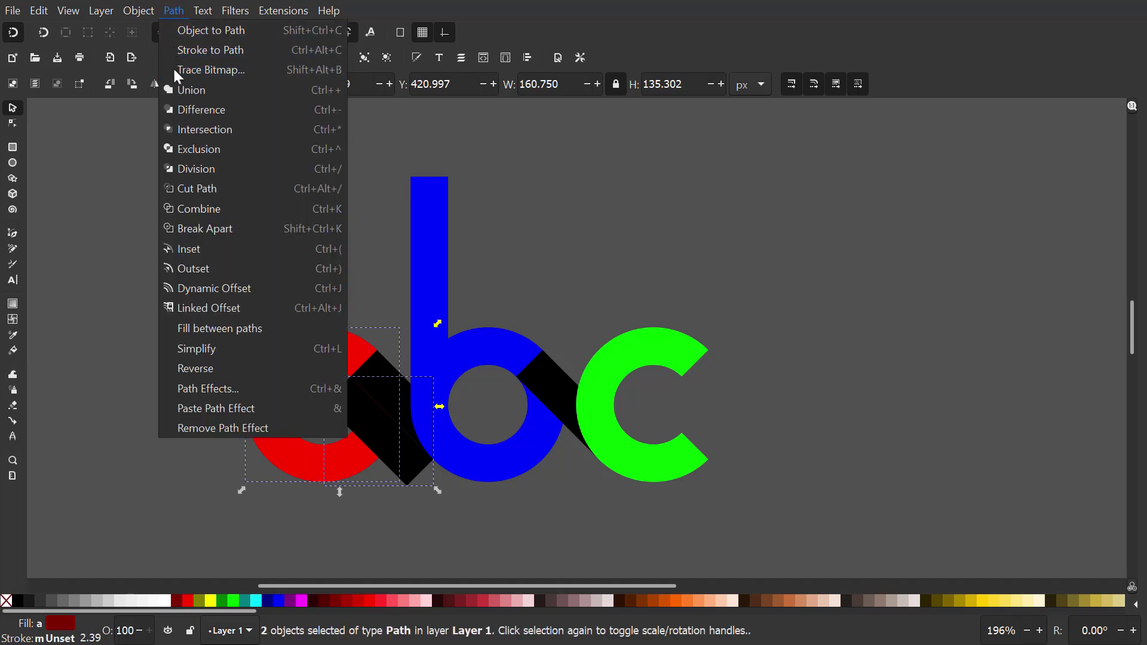
left_click(173, 108)
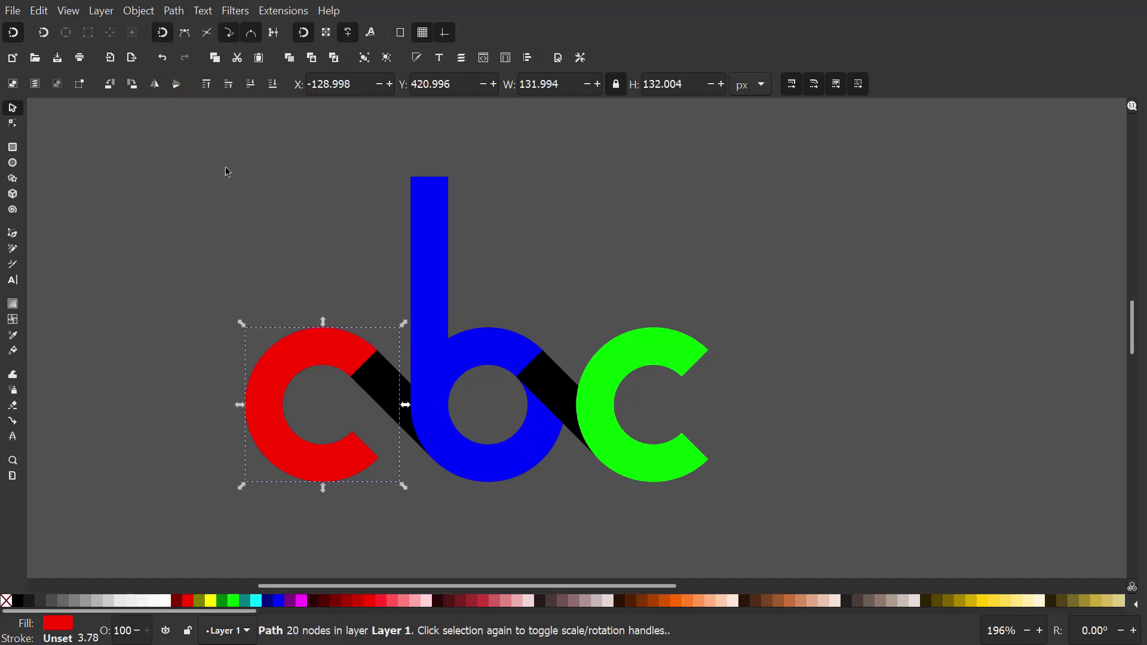
left_click(309, 266)
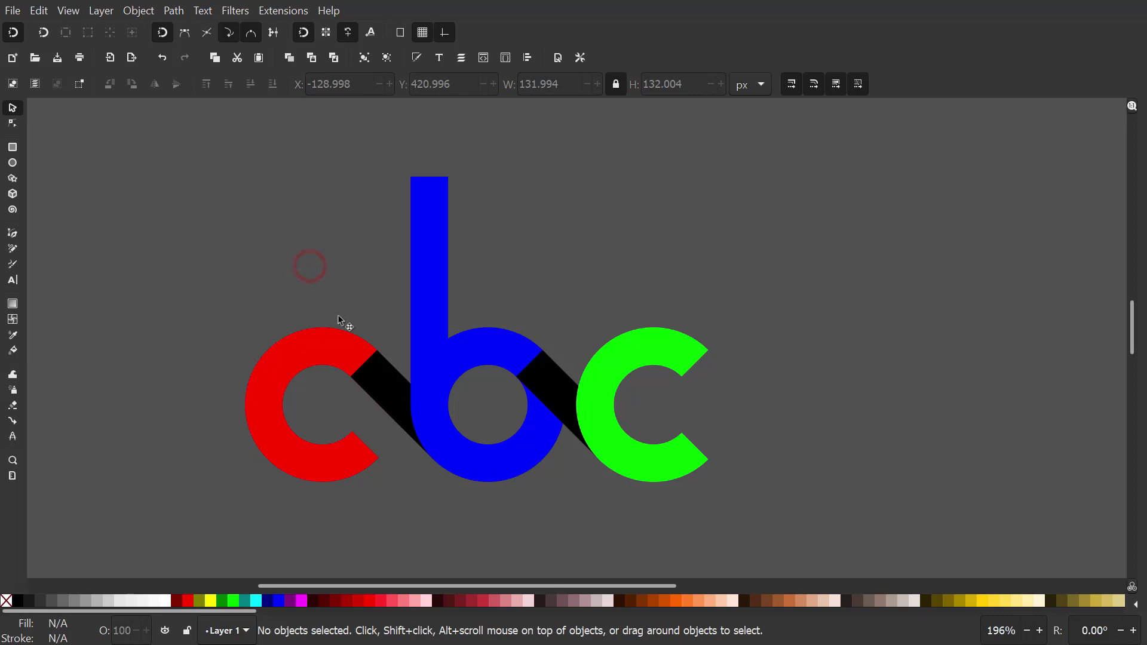
Duplicate the first slanted bar and move the copy diagonally up-right until its left corner snaps to the original's top corner.
left_click(378, 384)
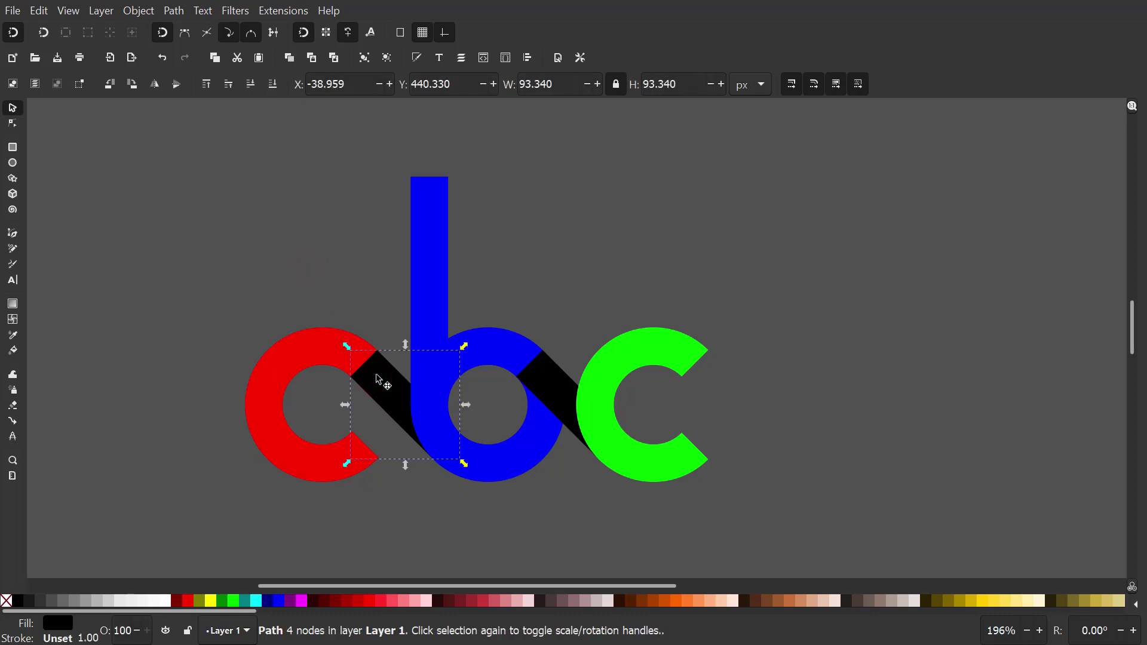
right_click(377, 379)
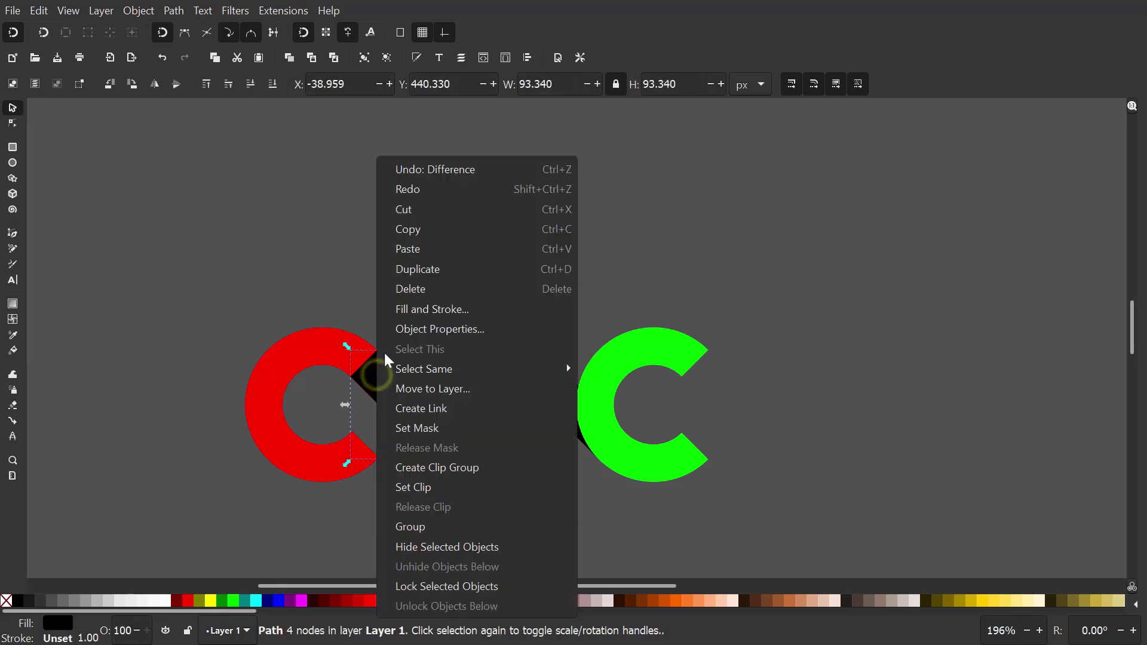
left_click(417, 268)
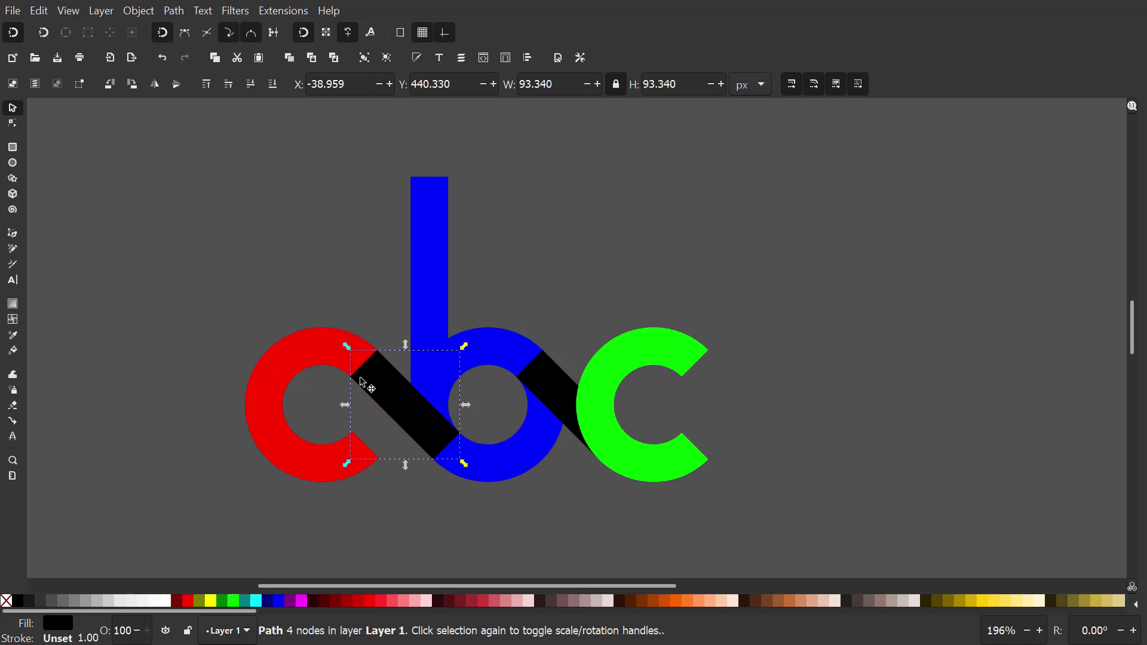
left_click_drag(367, 379, 397, 350)
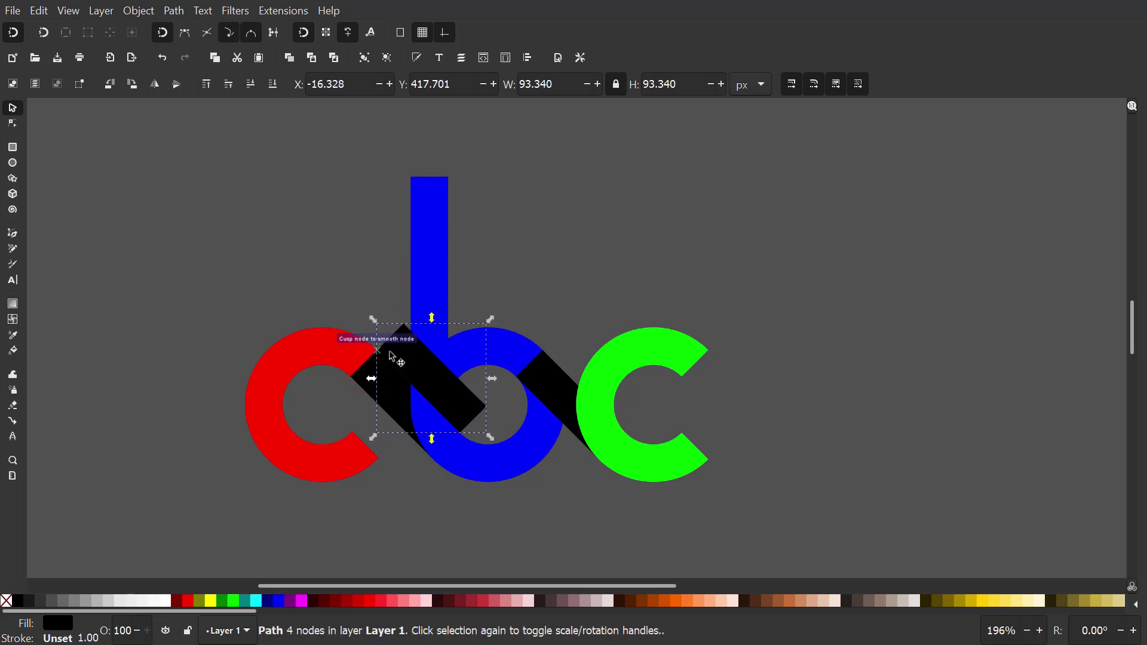
Subtract the duplicated bar from the blue letter b with Difference.
left_click(433, 292, "shift")
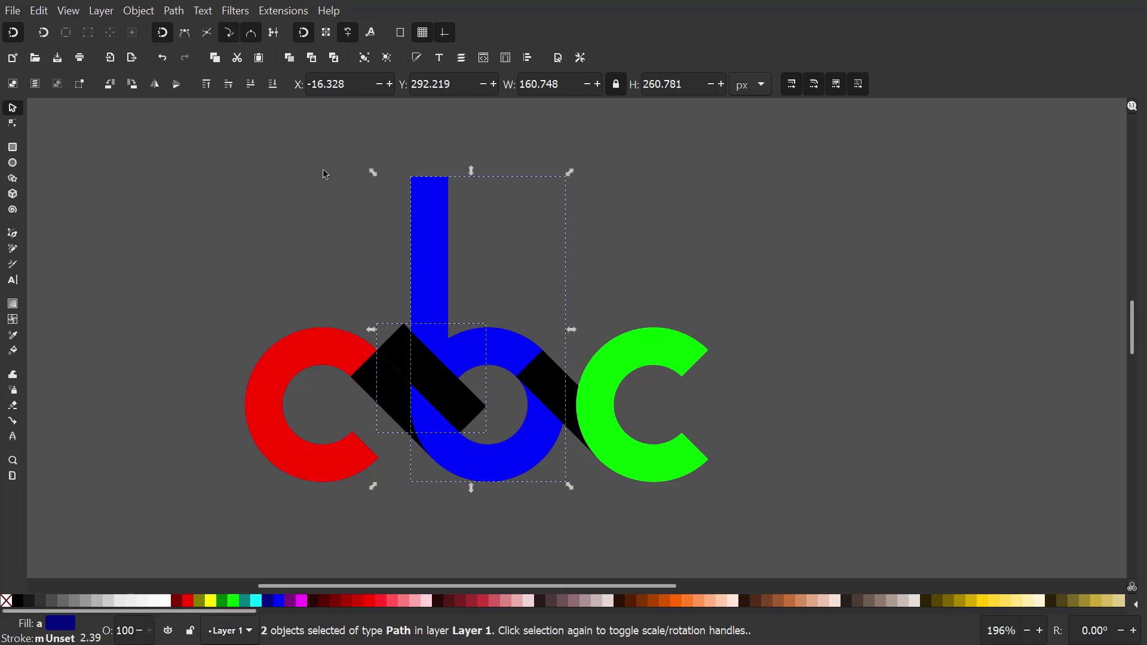
left_click(174, 11)
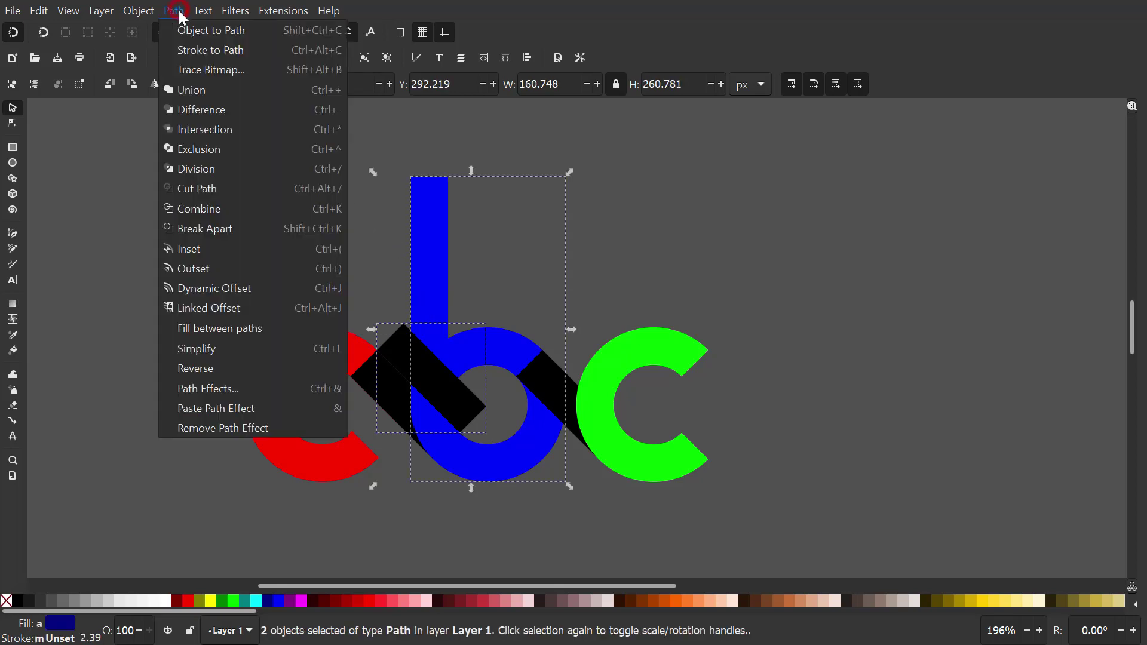
left_click(180, 110)
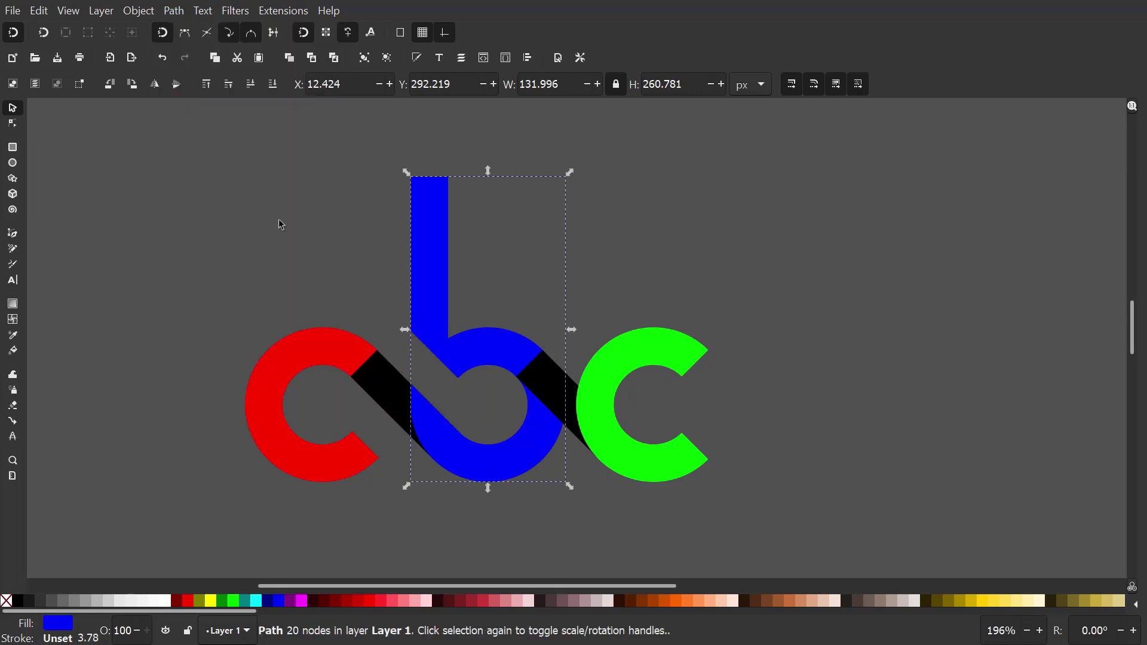
left_click(307, 254)
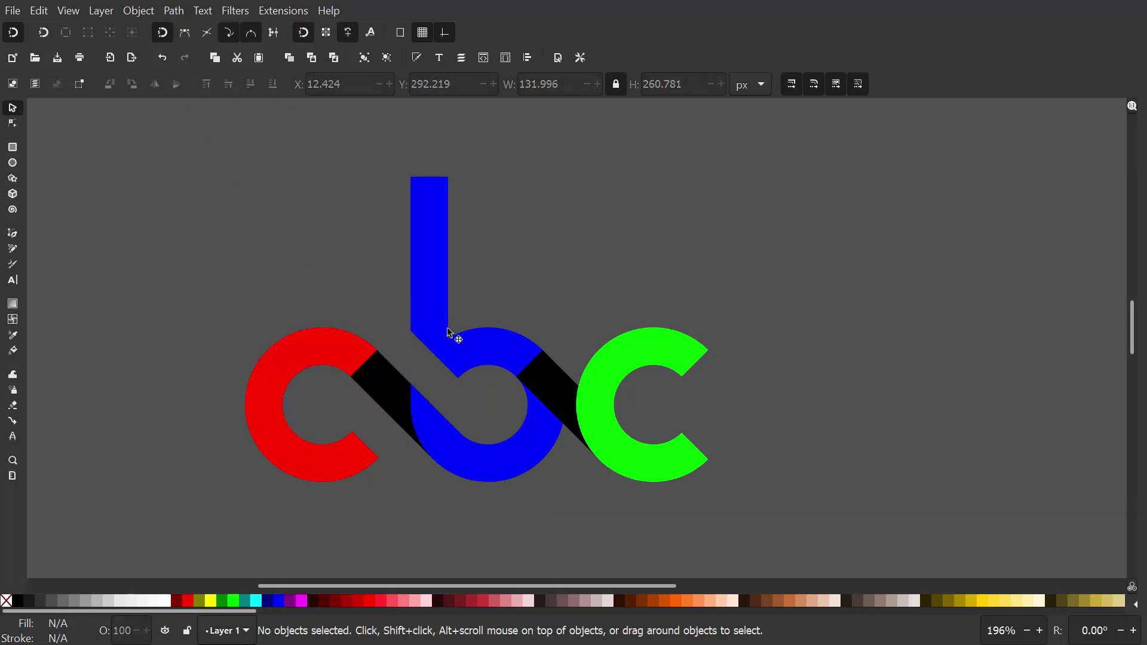
Duplicate the second slanted bar and move the copy diagonally up-right until its left corner meets the original's top corner.
left_click(550, 387)
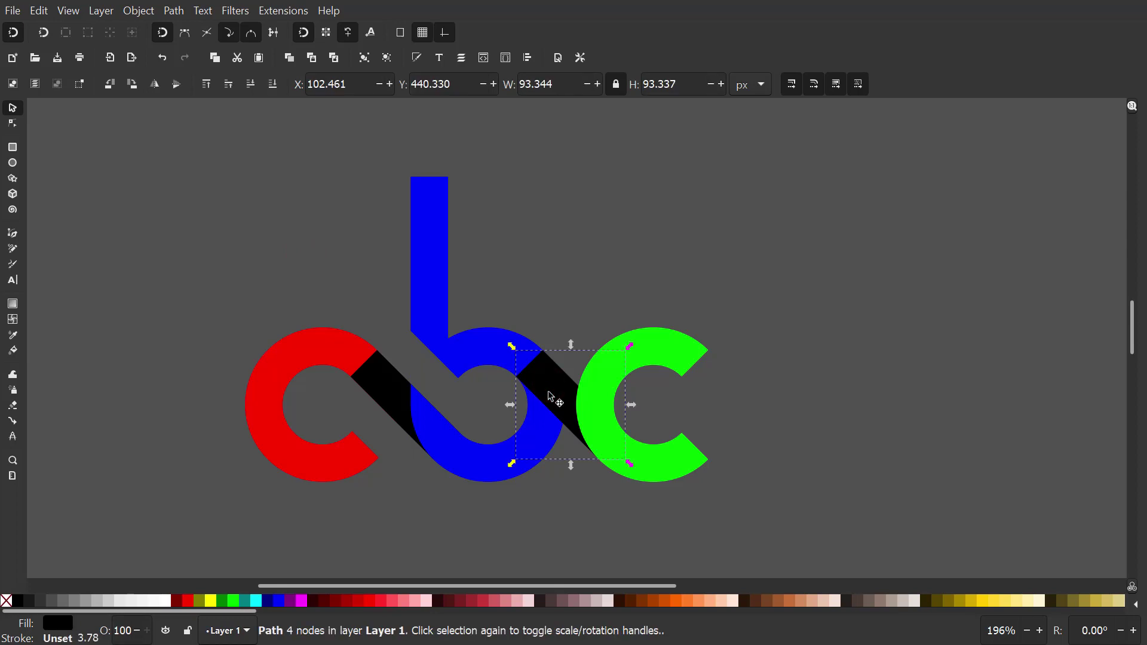
right_click(548, 391)
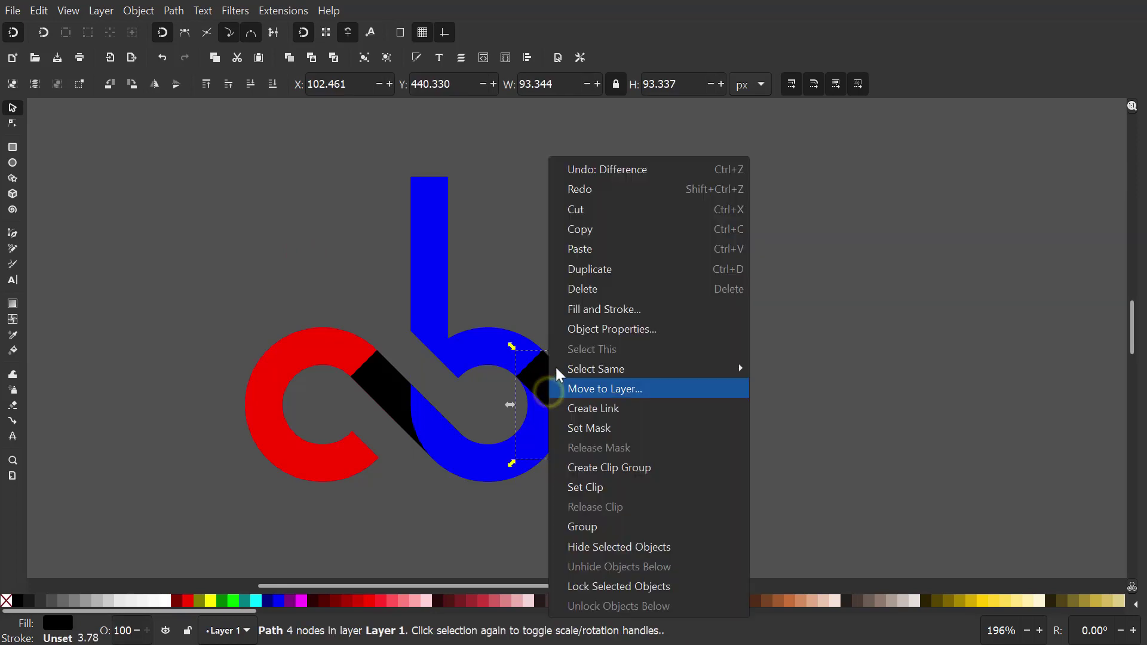
left_click(584, 269)
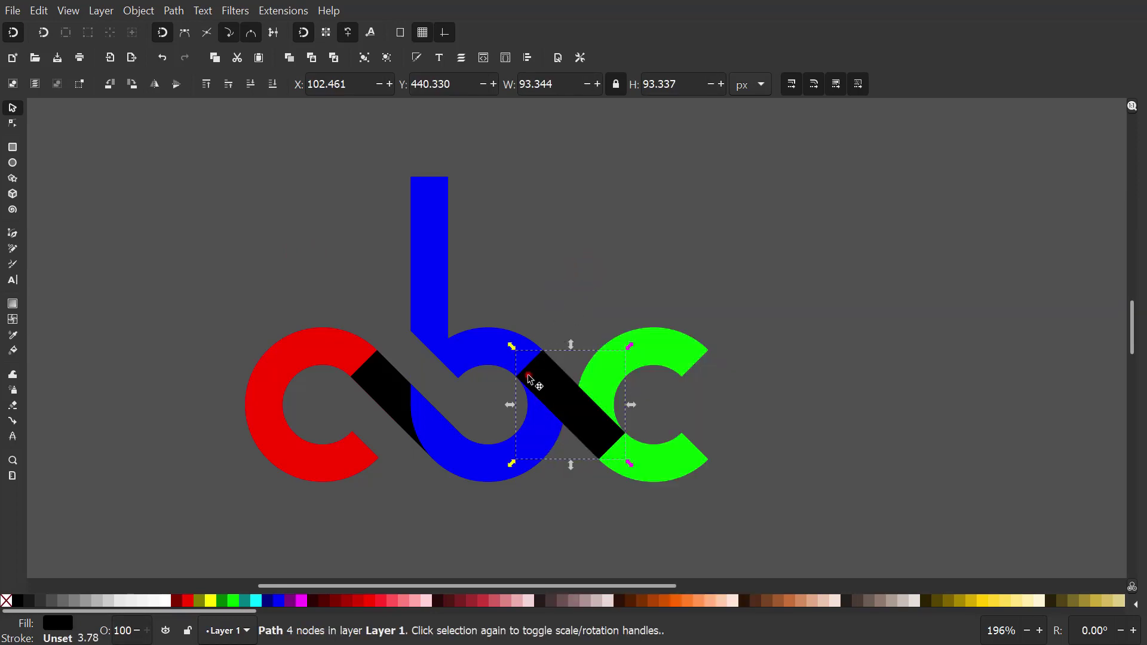
left_click_drag(532, 378, 560, 351)
Subtract the second bar's copy from the green letter c with Difference.
left_click(687, 350, "shift")
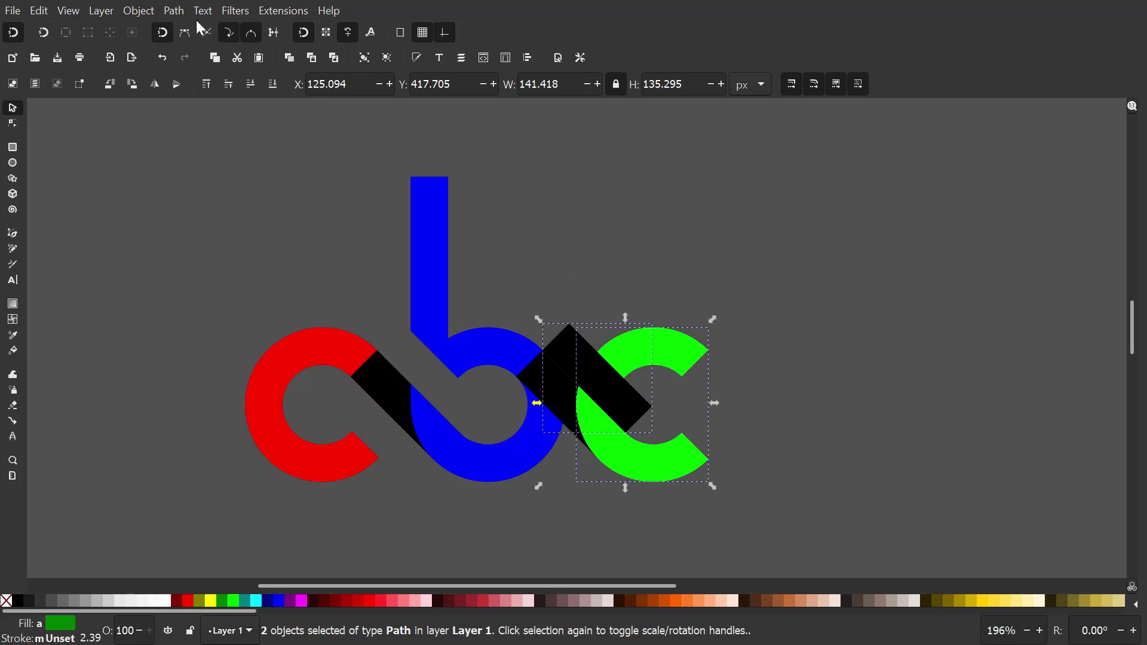
left_click(177, 10)
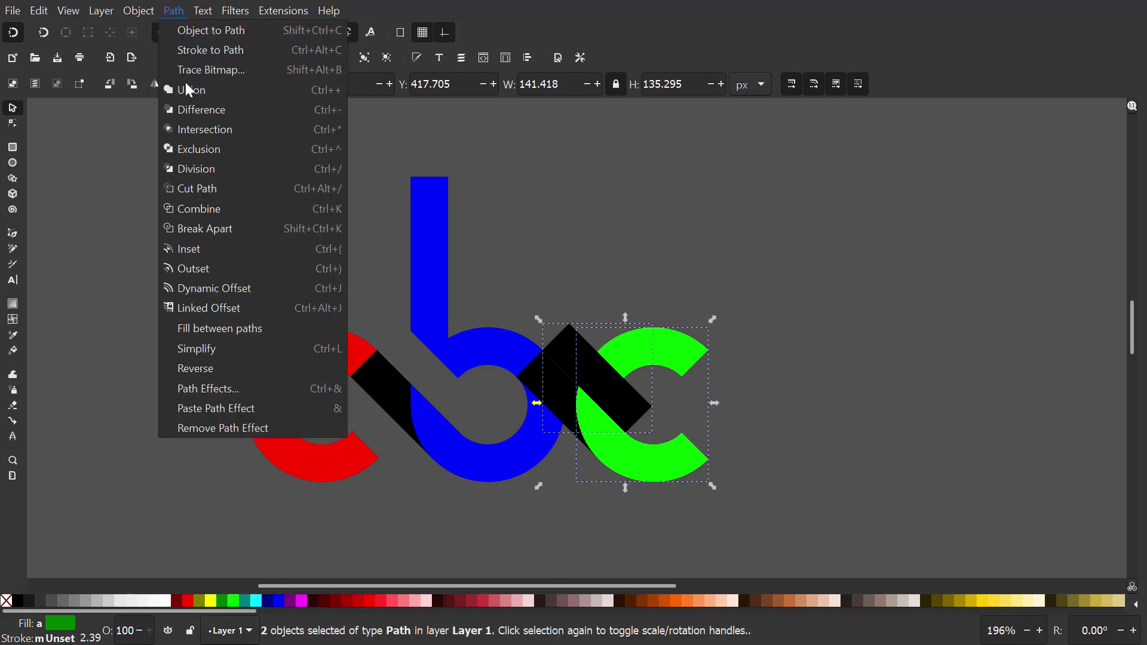
left_click(189, 109)
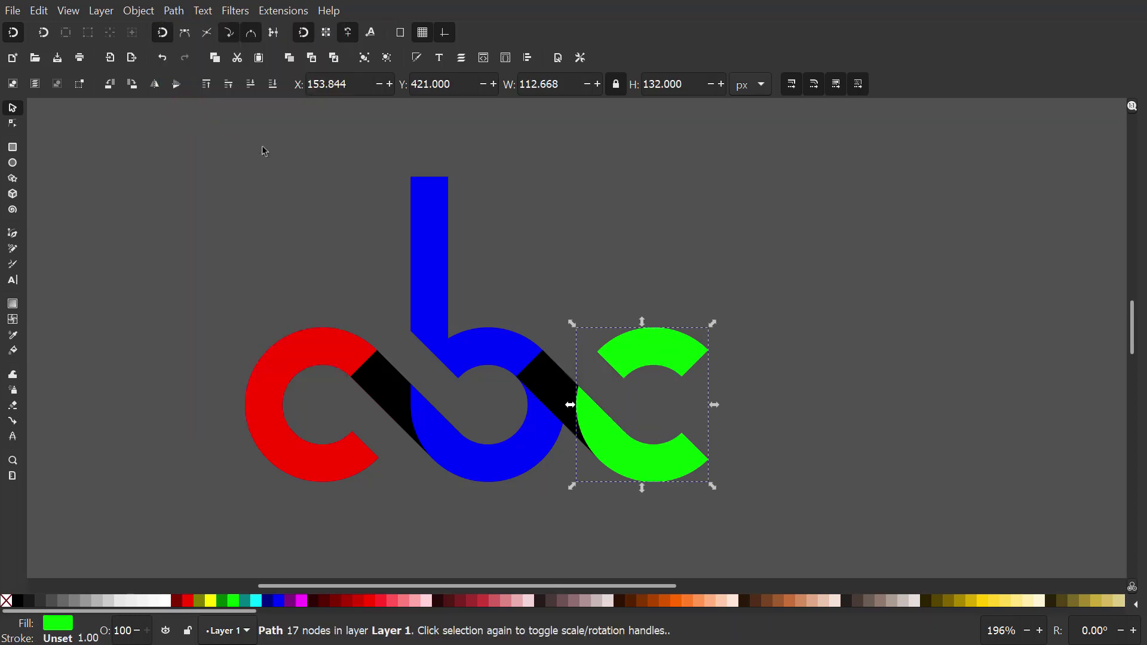
left_click(523, 285)
Duplicate the second slanted bar twice, snapping the copies end to end up-left along its diagonal across the b's stem.
left_click(548, 384)
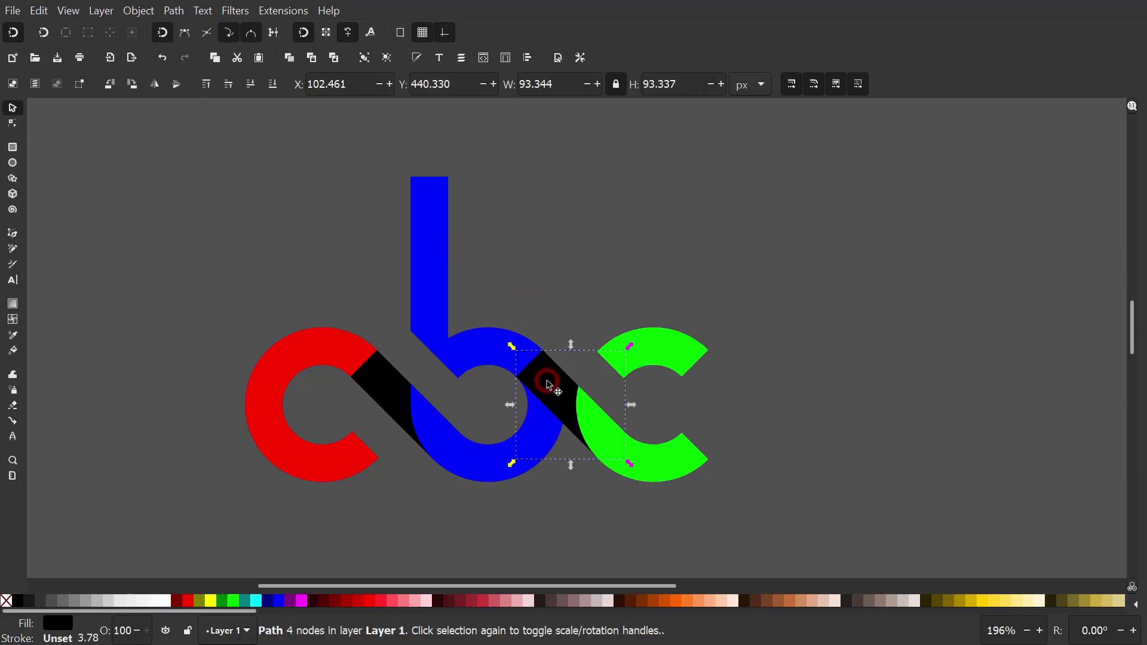
right_click(549, 385)
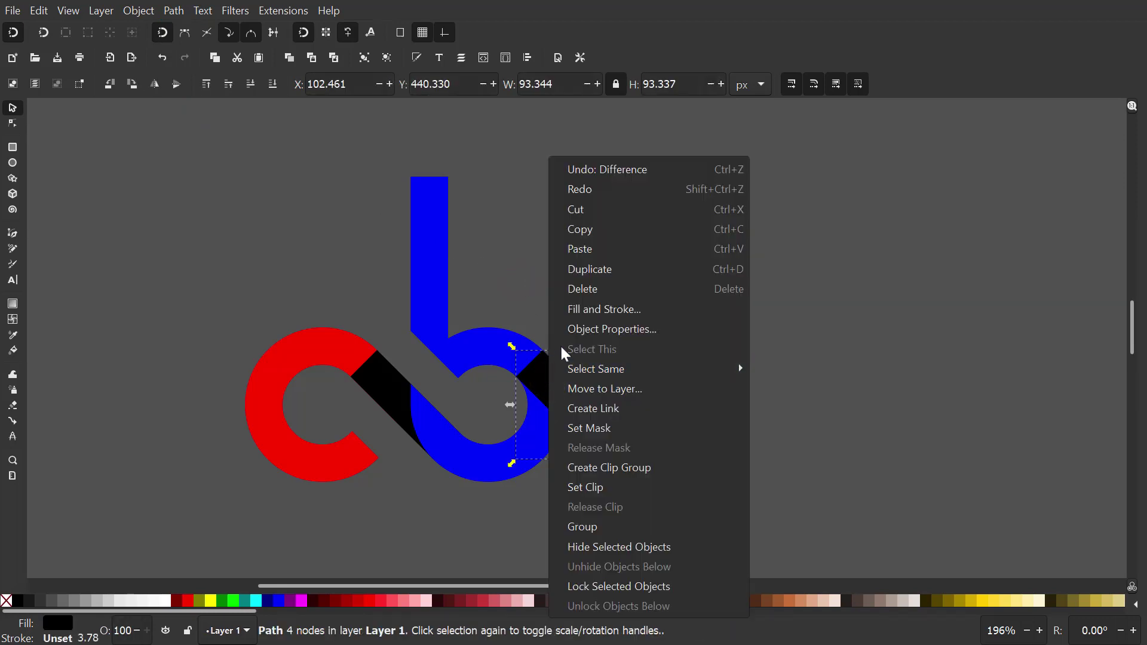
left_click(590, 270)
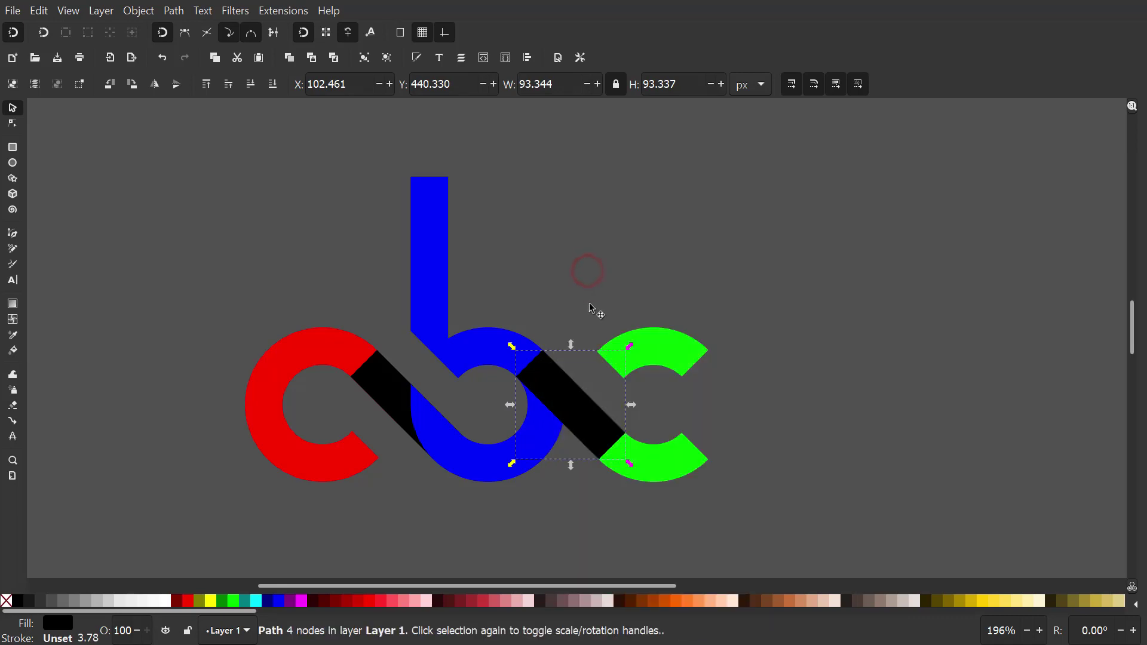
left_click_drag(601, 448, 519, 363)
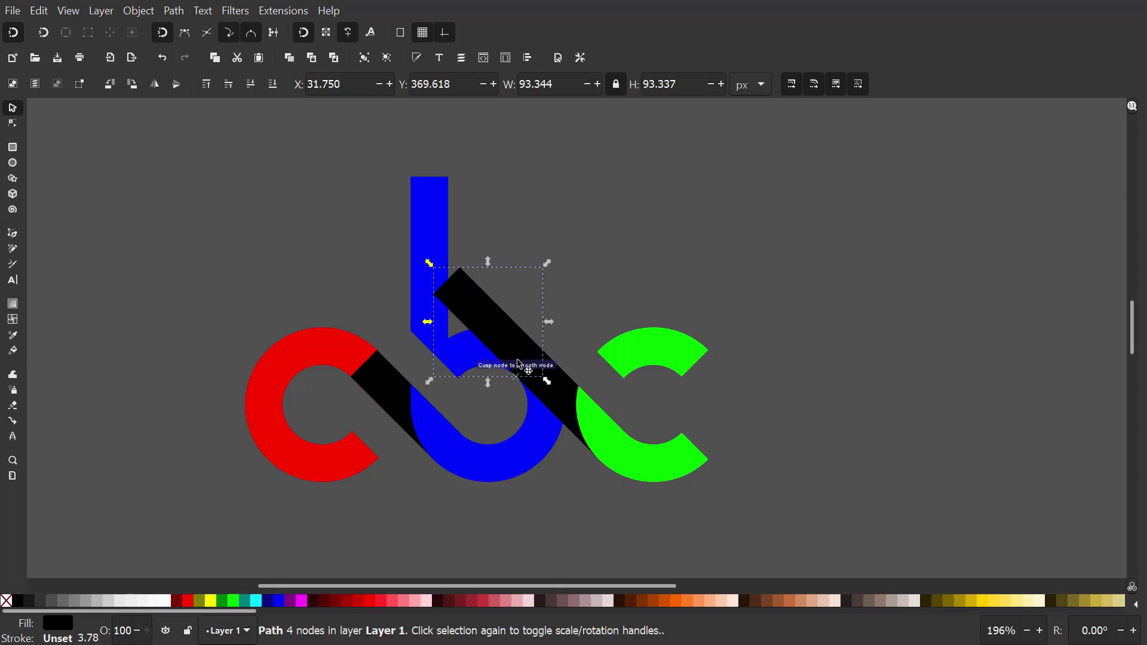
right_click(479, 306)
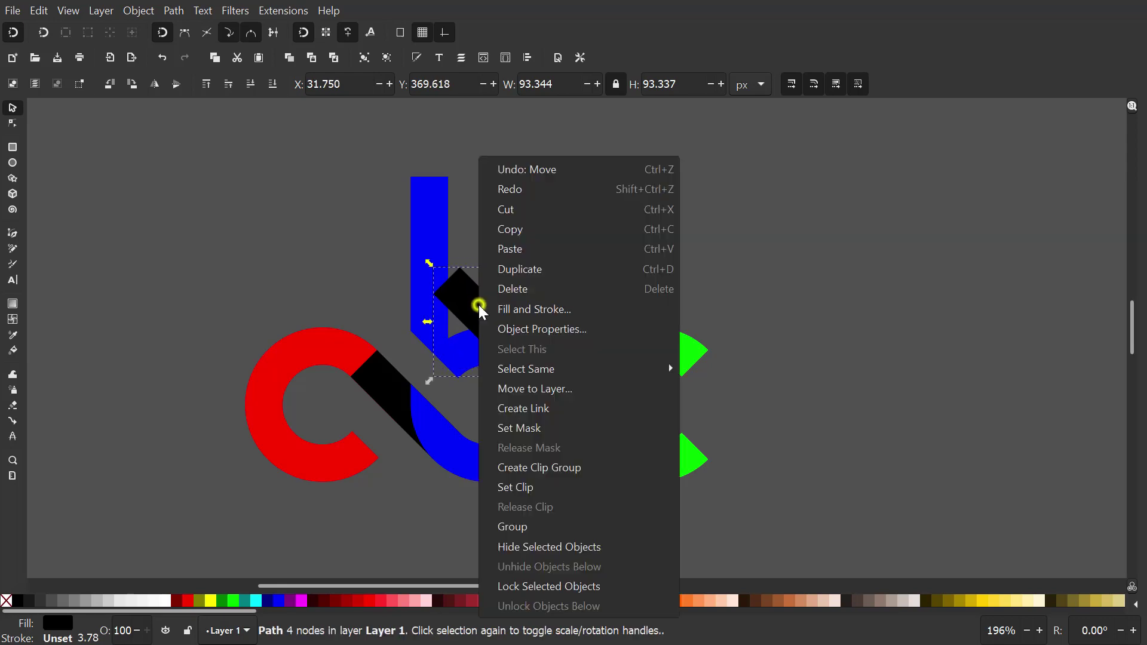
left_click(492, 271)
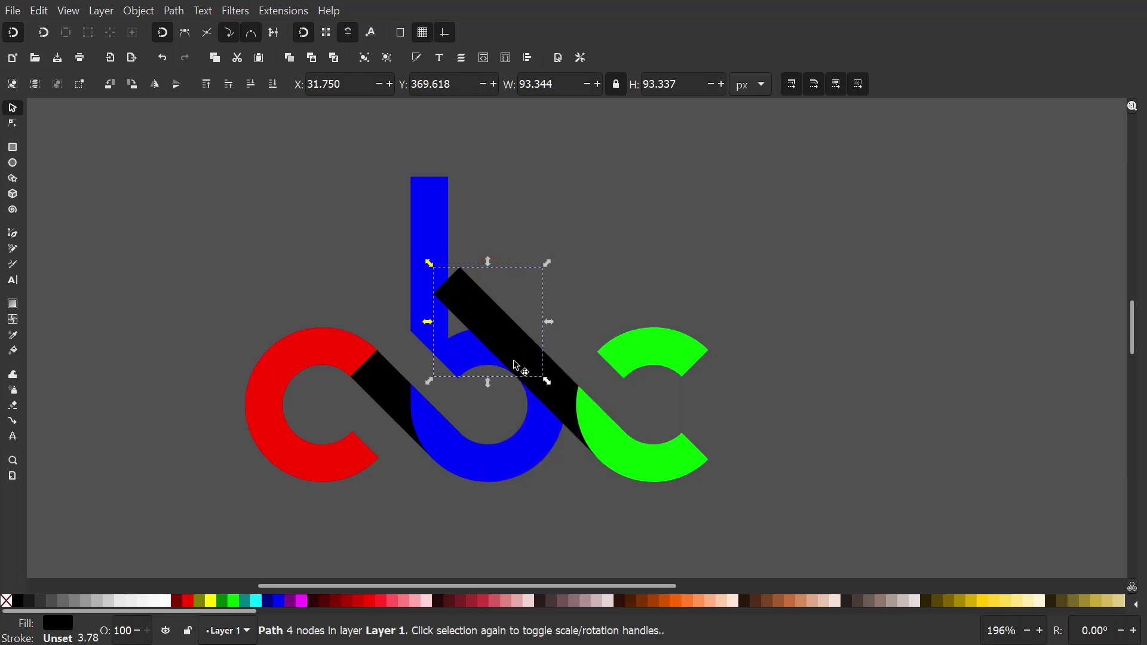
left_click_drag(516, 365, 430, 283)
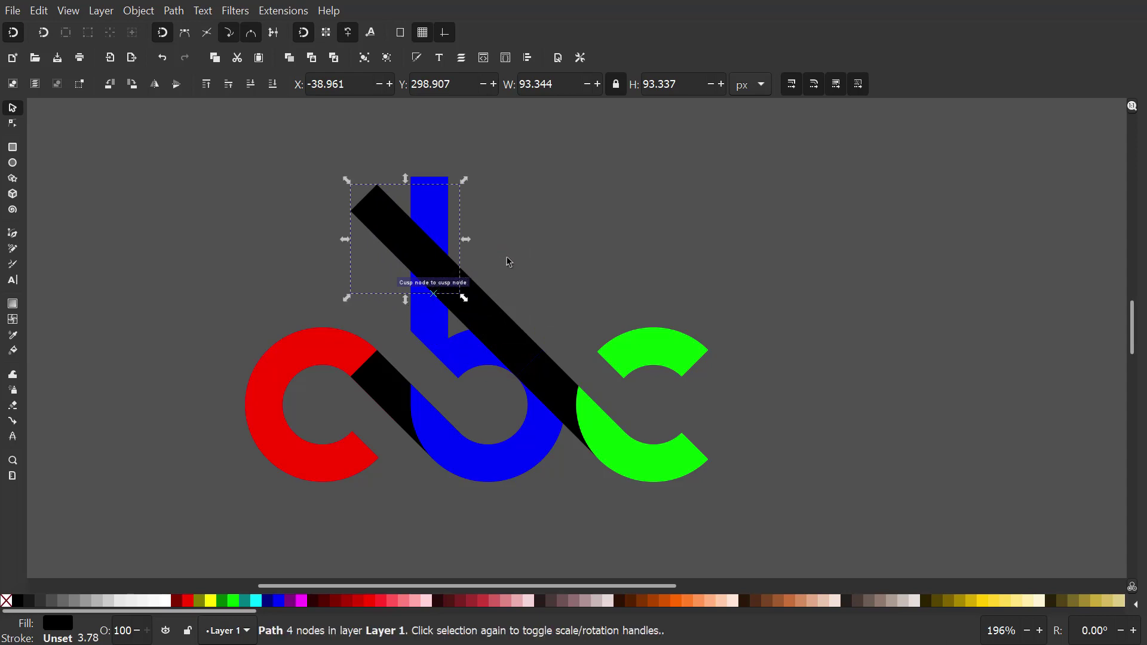
left_click(514, 257)
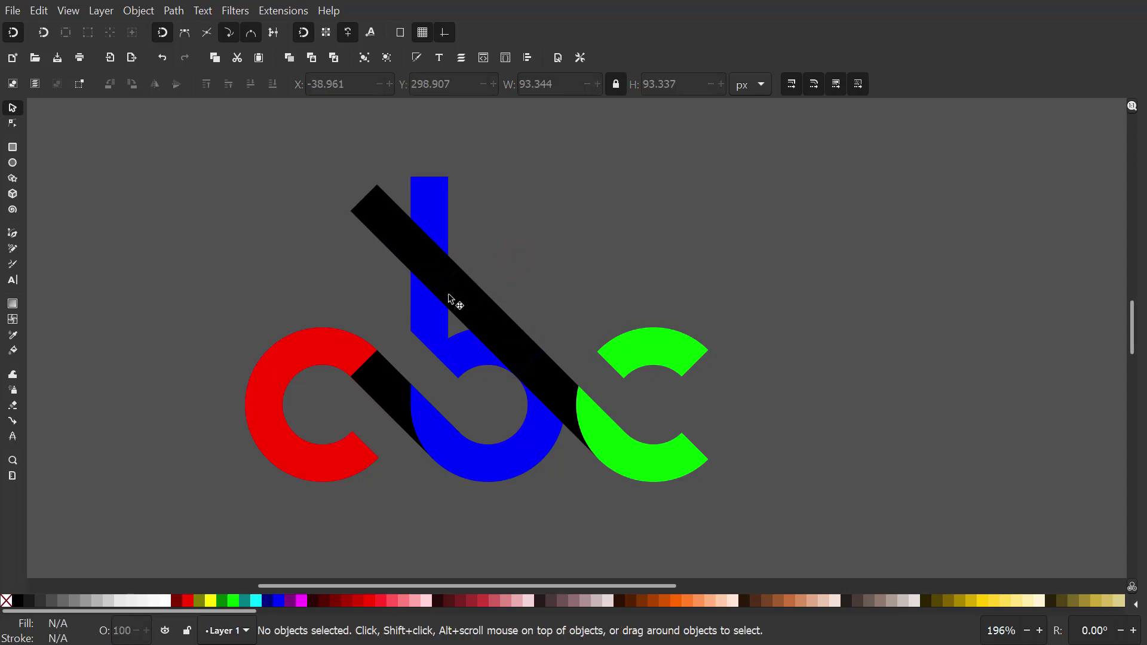
Snap the lower bar copy alongside the upper copy's upper-right edge and subtract it from the letter b with Difference.
left_click_drag(450, 297, 396, 192)
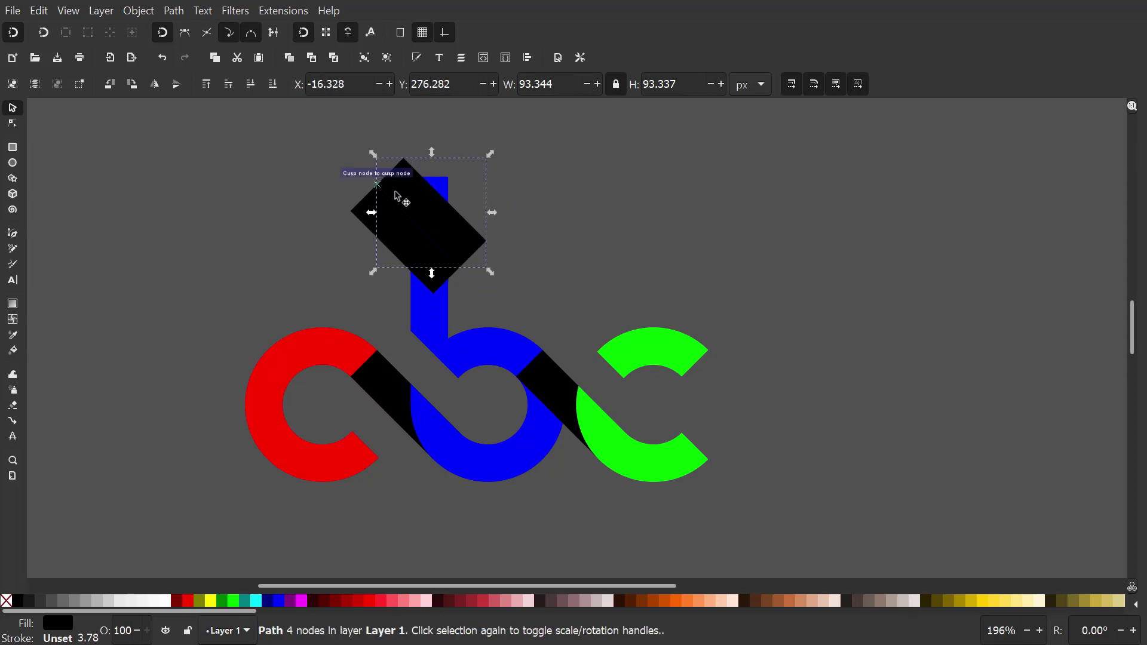
left_click(467, 349, "shift")
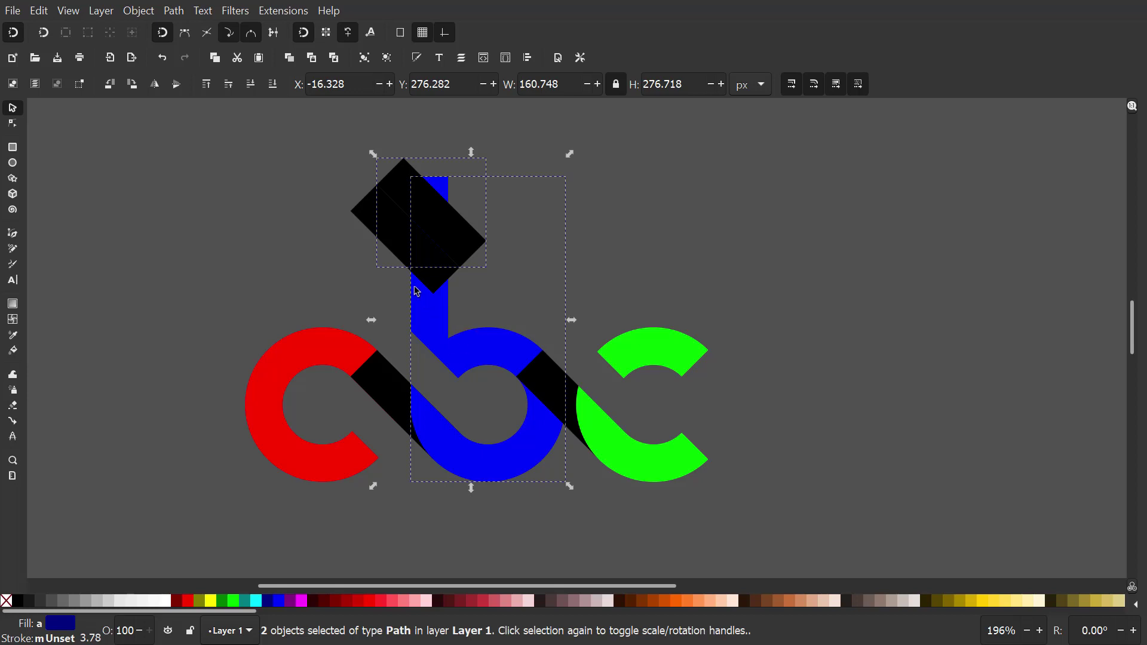
left_click(173, 12)
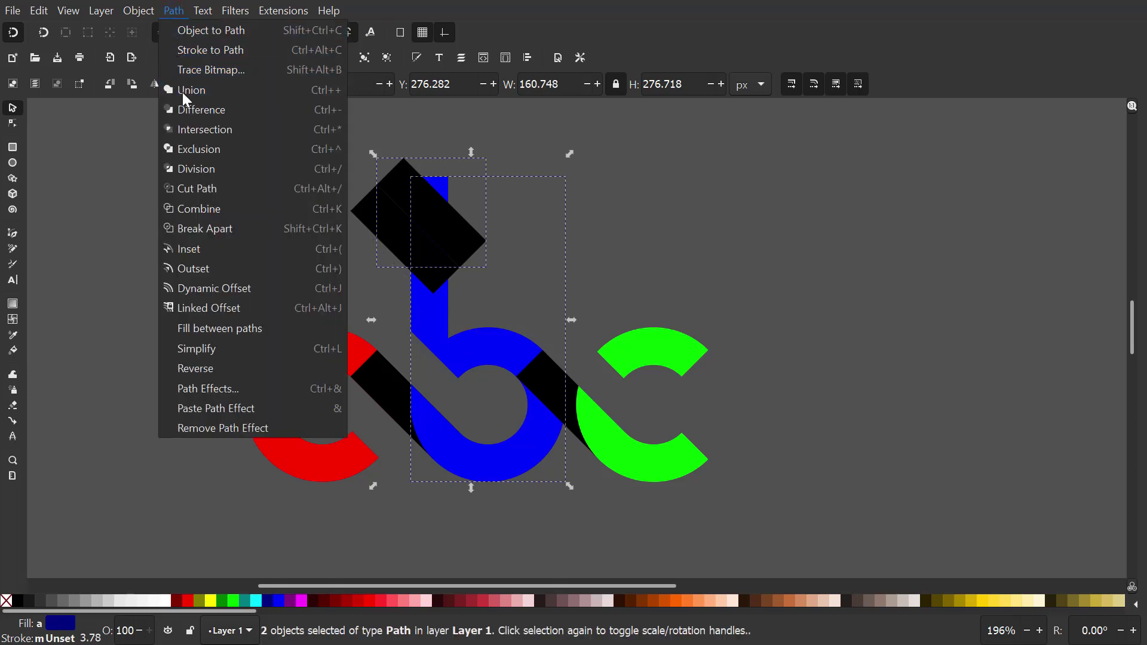
left_click(186, 112)
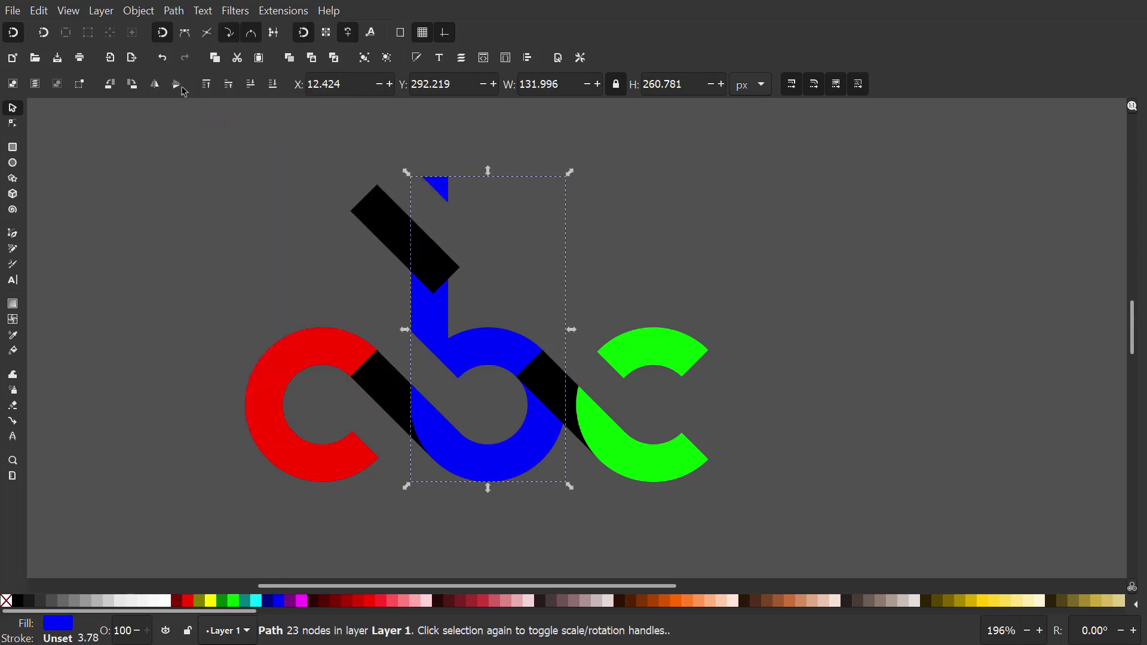
Break the letter b apart and delete the leftover blue triangle together with the black helper bar over the stem.
left_click(174, 12)
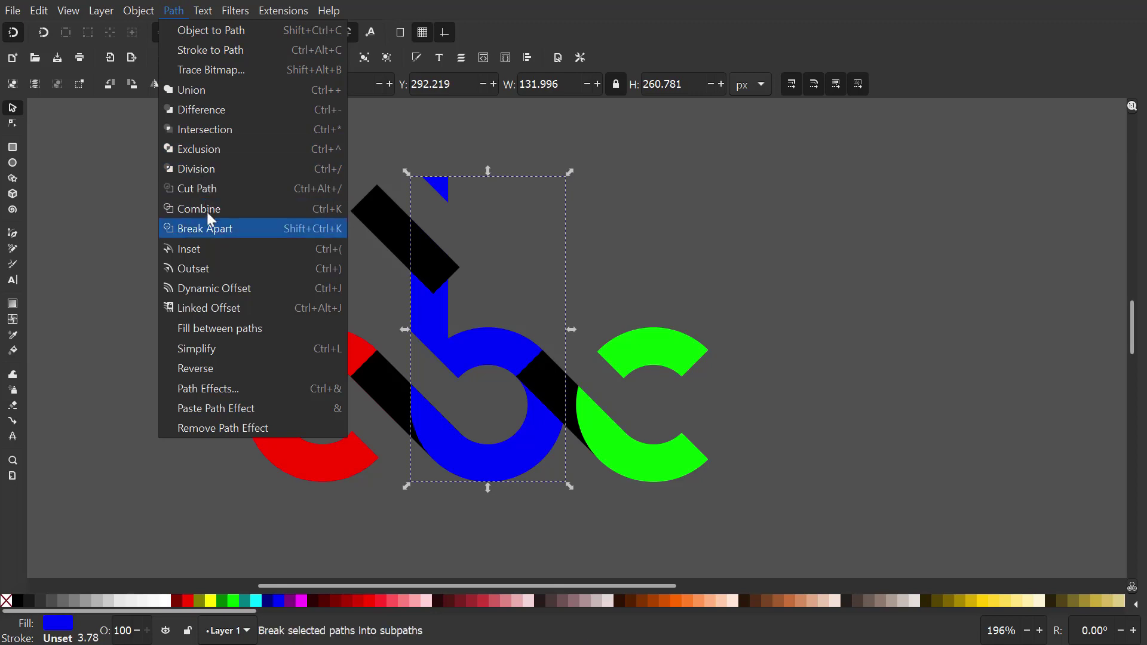
left_click(210, 228)
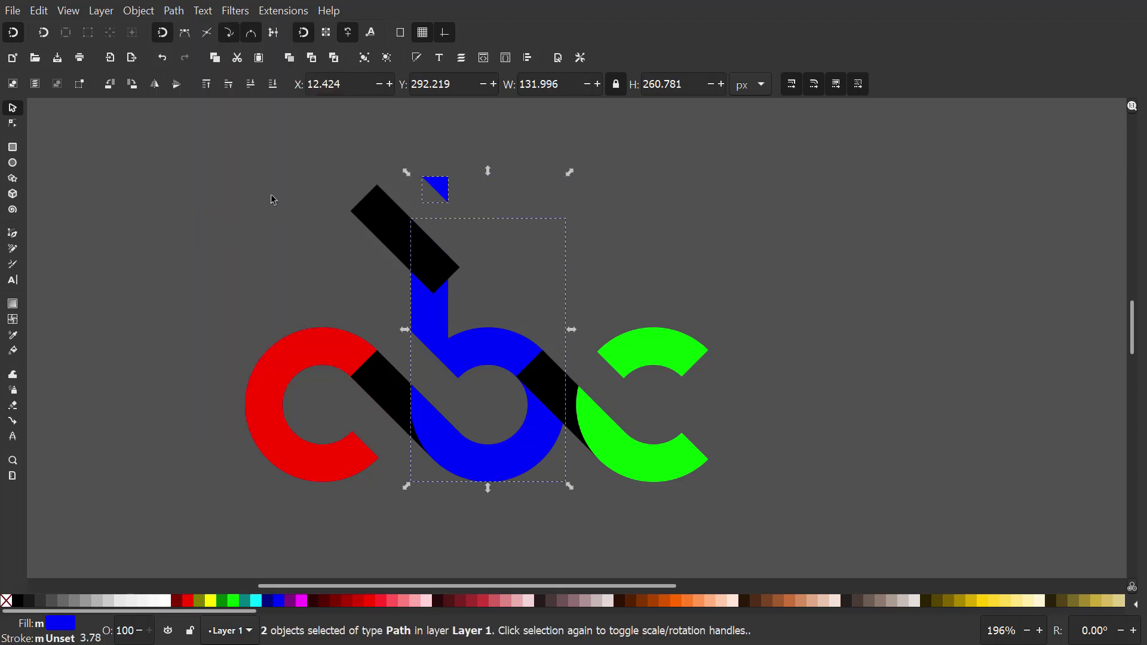
left_click(298, 186)
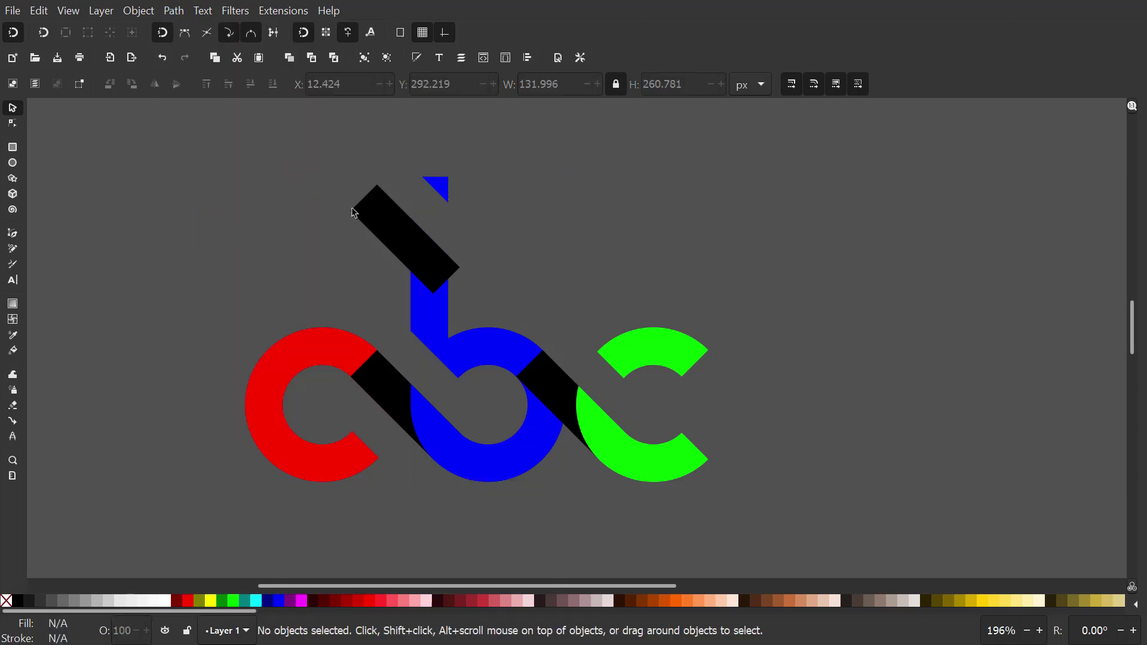
left_click(380, 224)
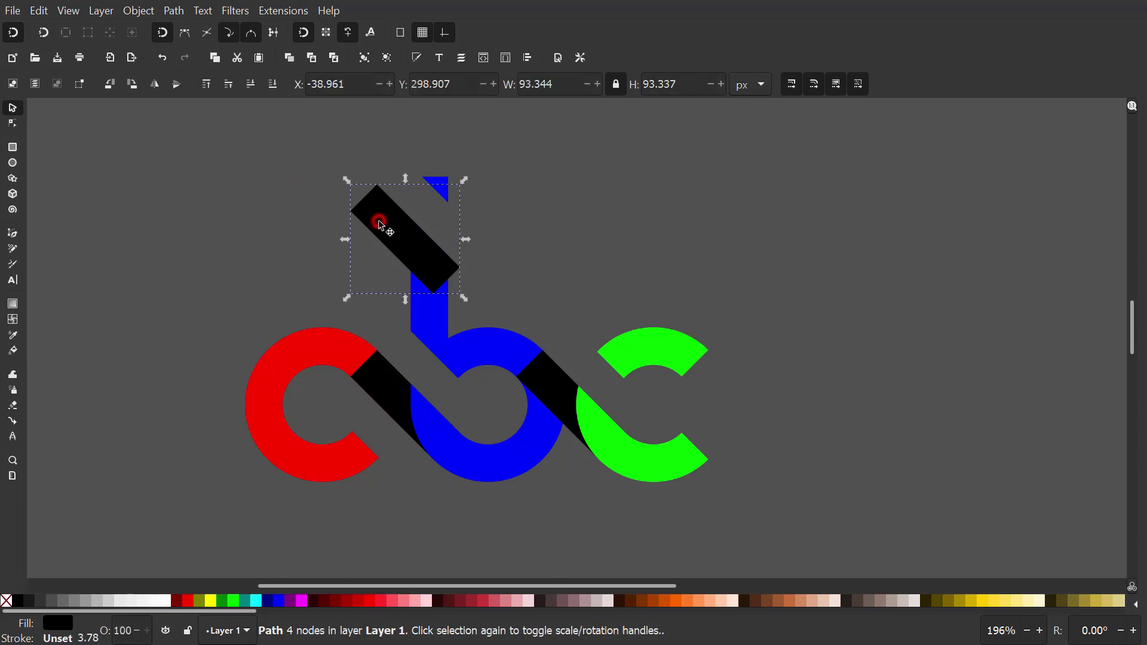
left_click(446, 194, "shift")
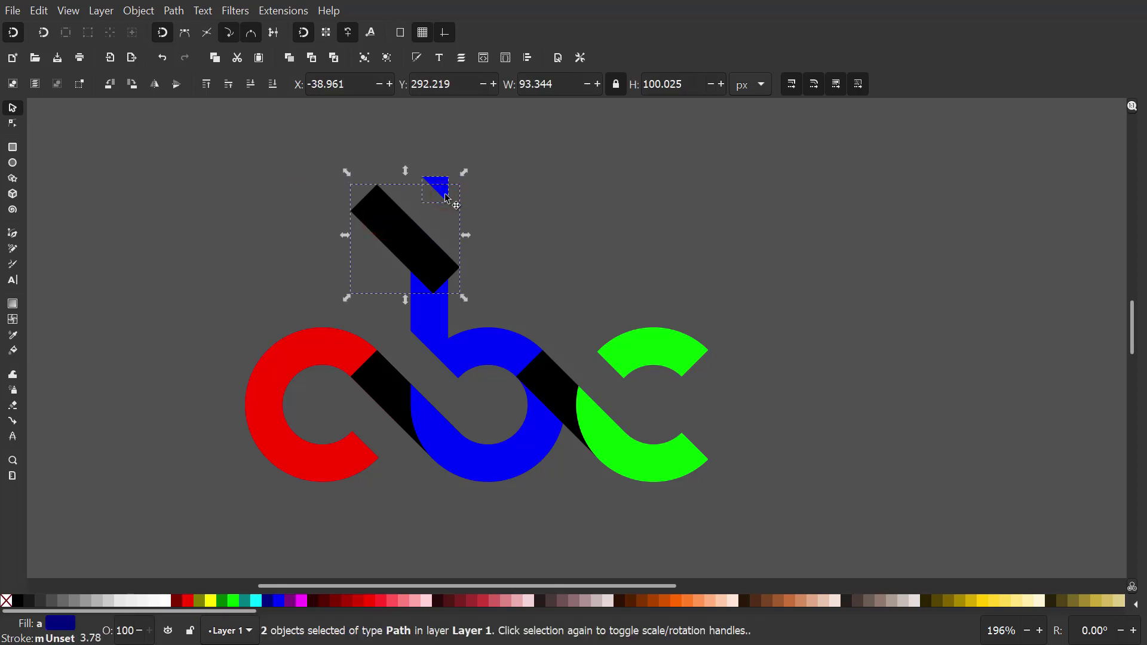
right_click(447, 198)
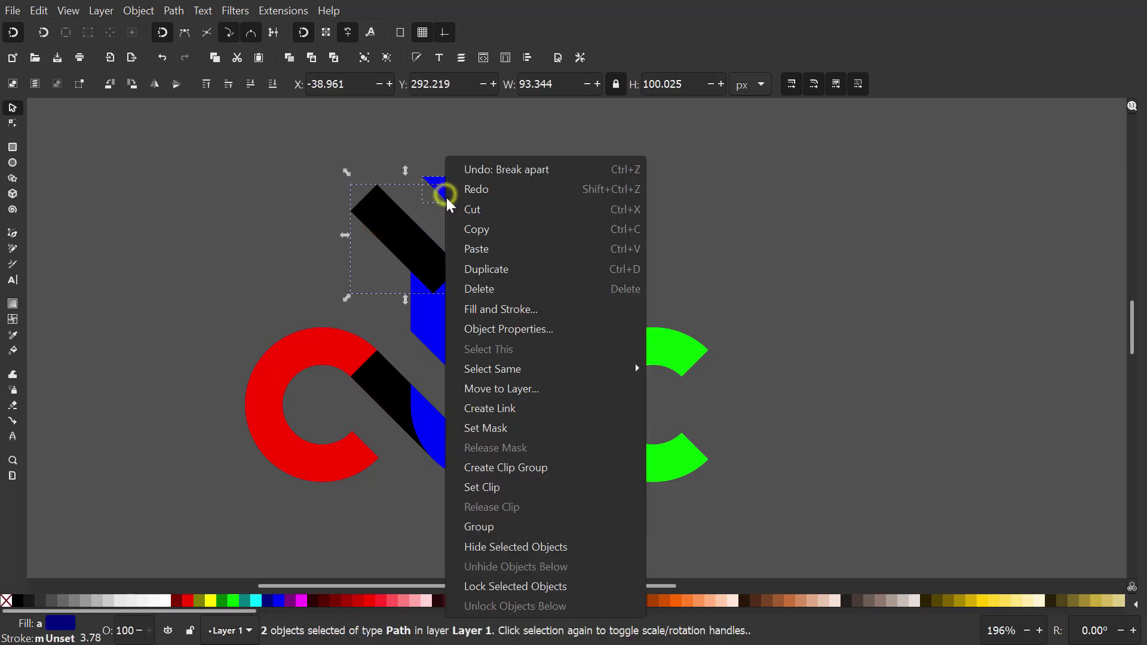
left_click(479, 289)
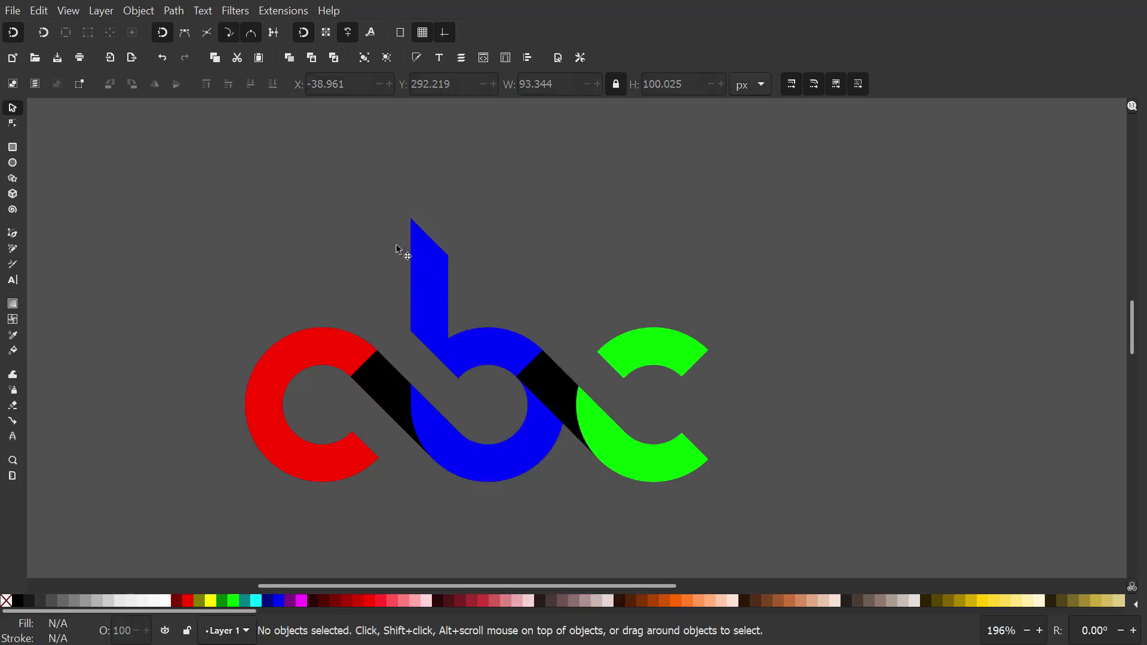
Unite all the letters and slanted bars into one shape with Union and fill it with black.
scroll(310, 204, "down", 2)
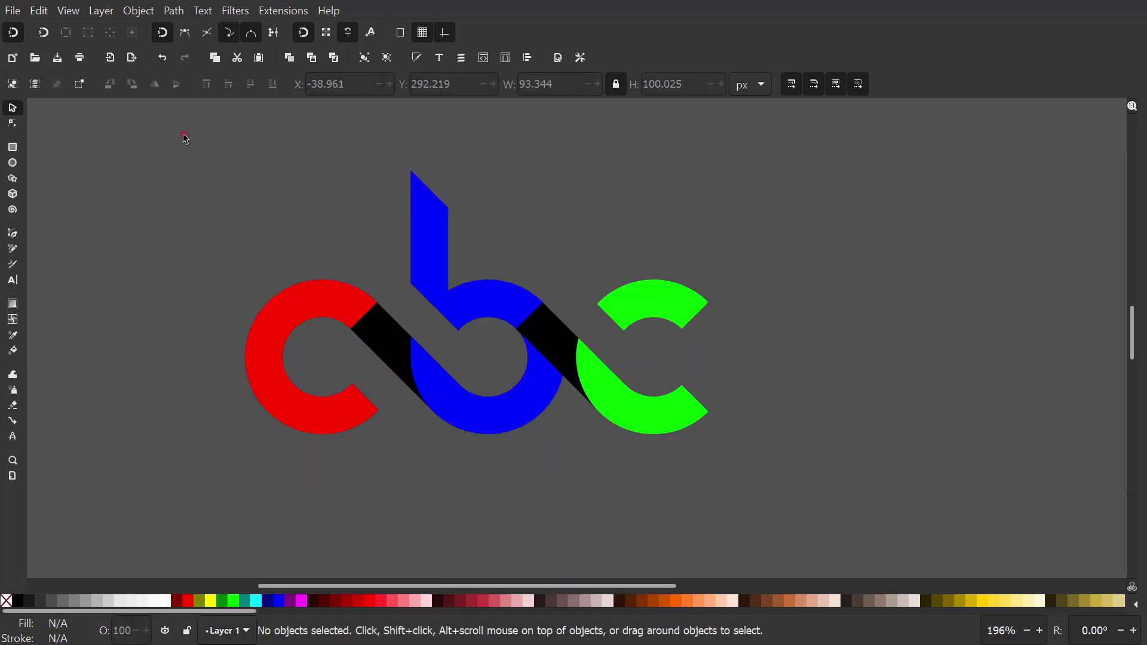
left_click_drag(184, 136, 793, 480)
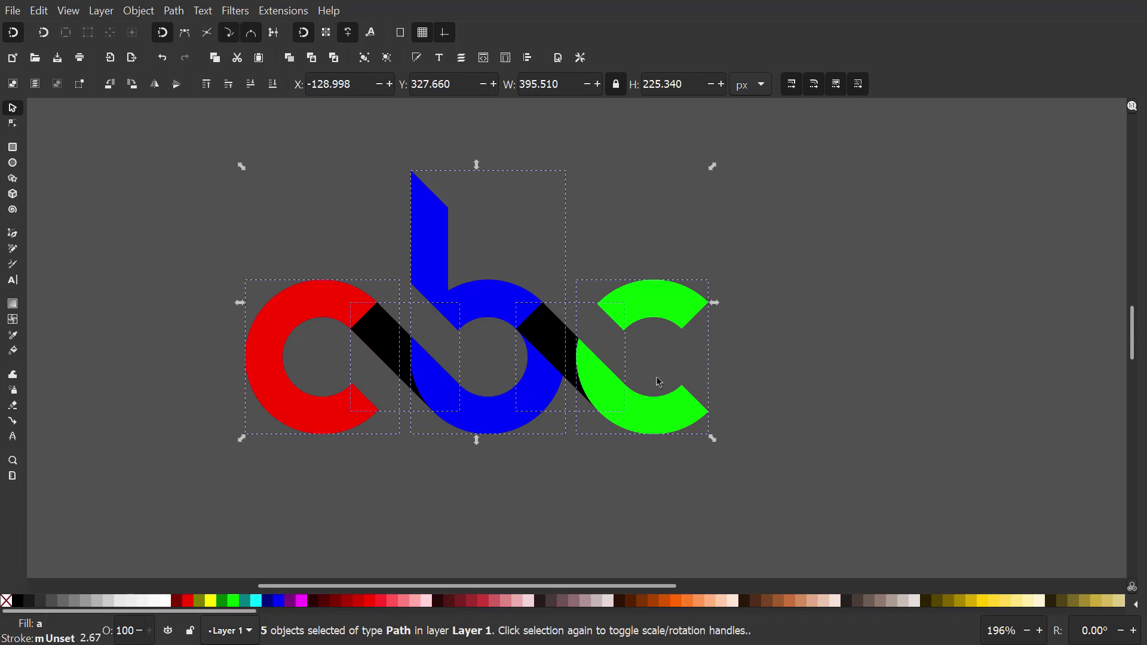
left_click(174, 11)
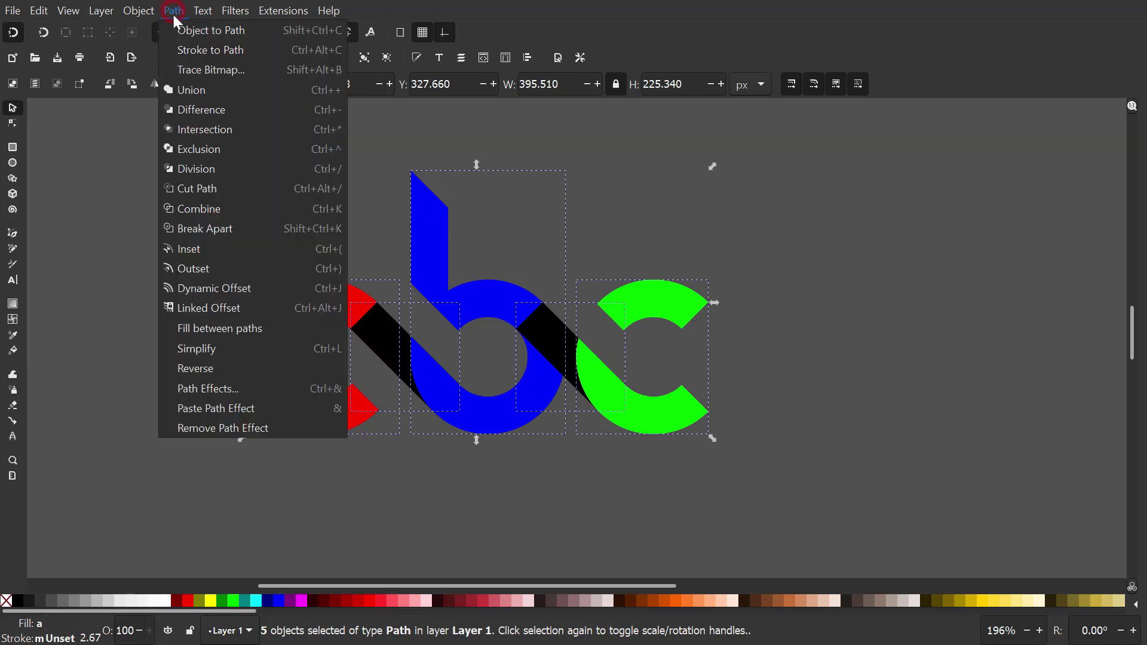
left_click(185, 91)
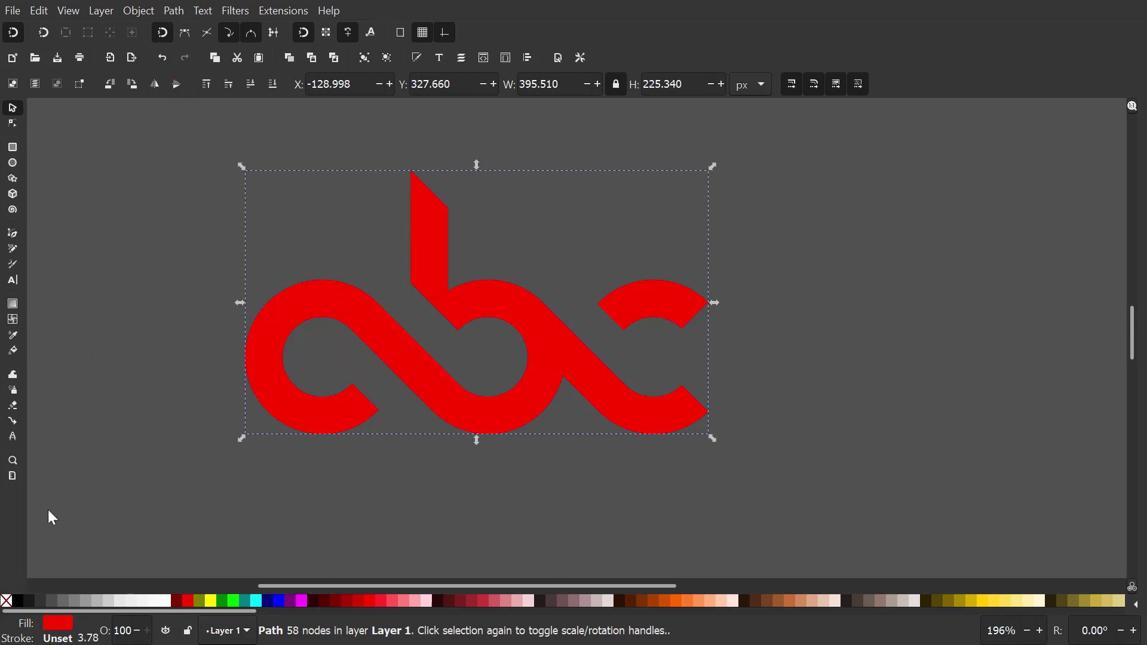
left_click(18, 601)
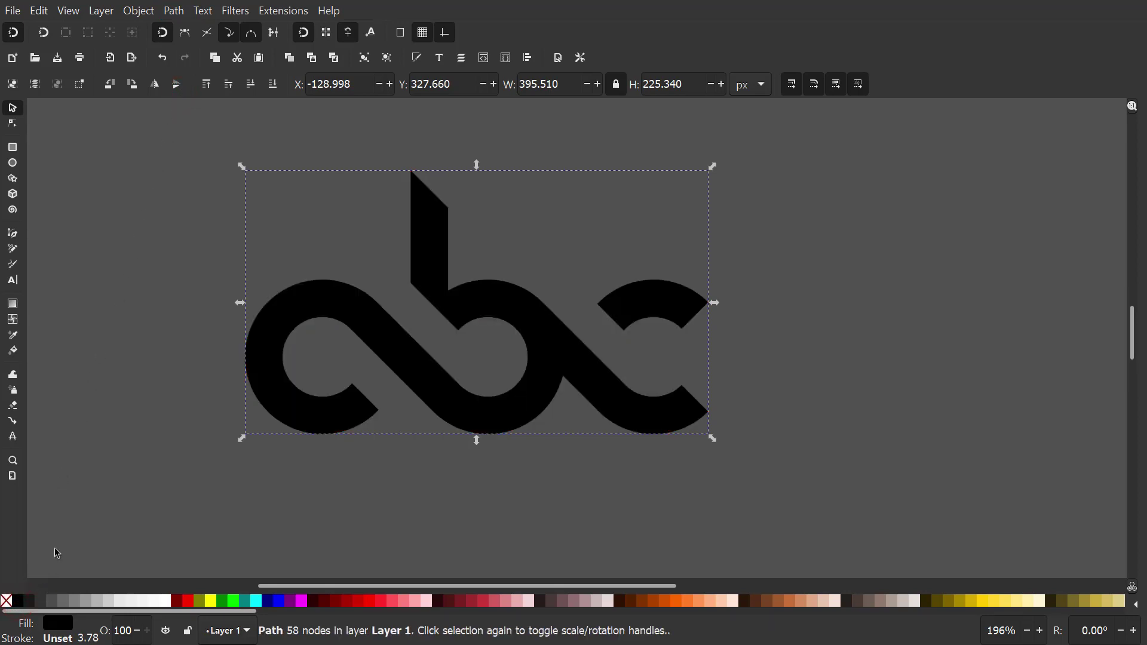